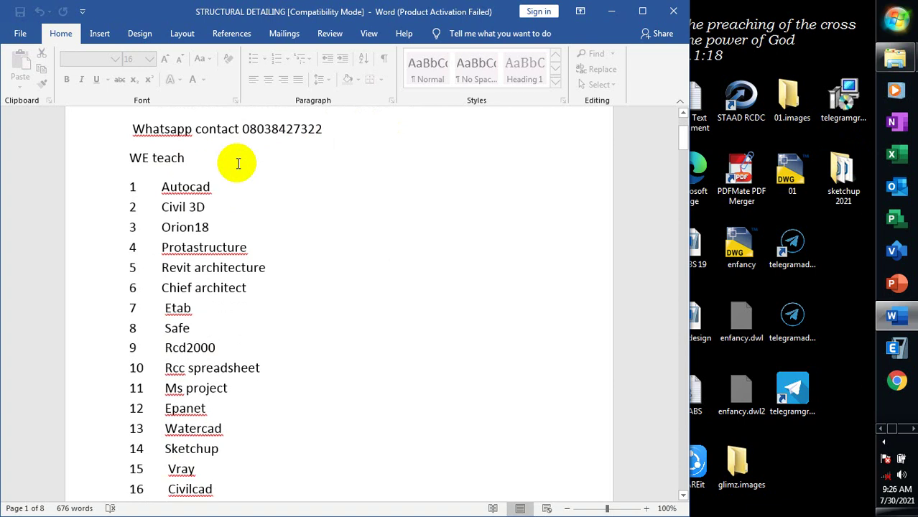
# Review the numbered list of taught software in the document, pointing out the Sketchup entry.
pyautogui.scroll(1, 238, 162)
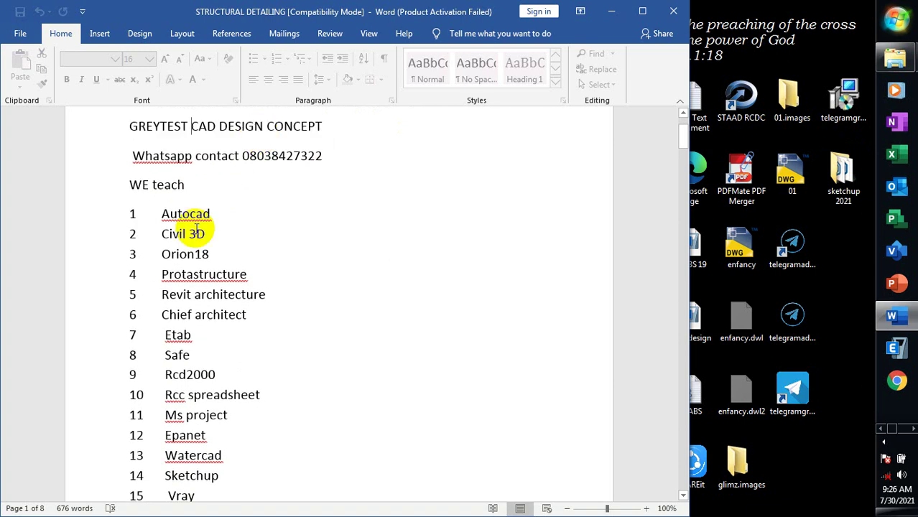
pyautogui.scroll(-4, 207, 224)
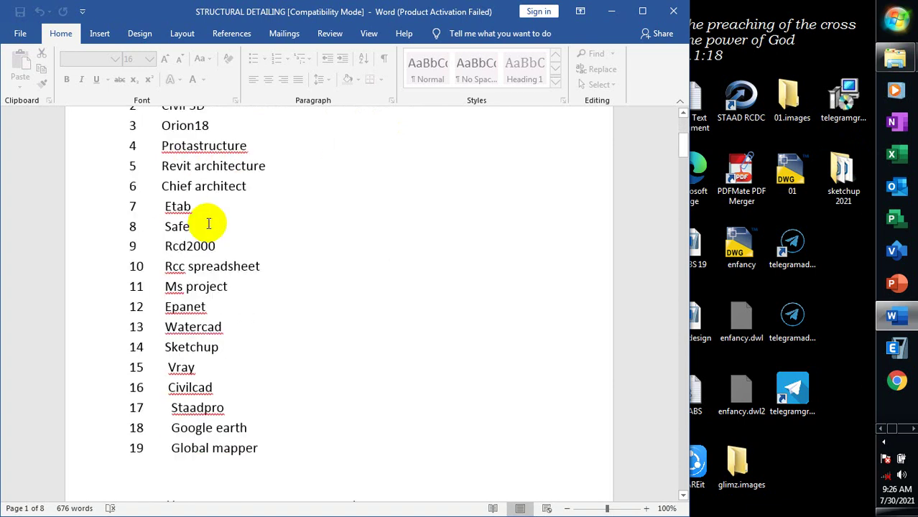
pyautogui.scroll(1, 227, 302)
pyautogui.scroll(1, 228, 303)
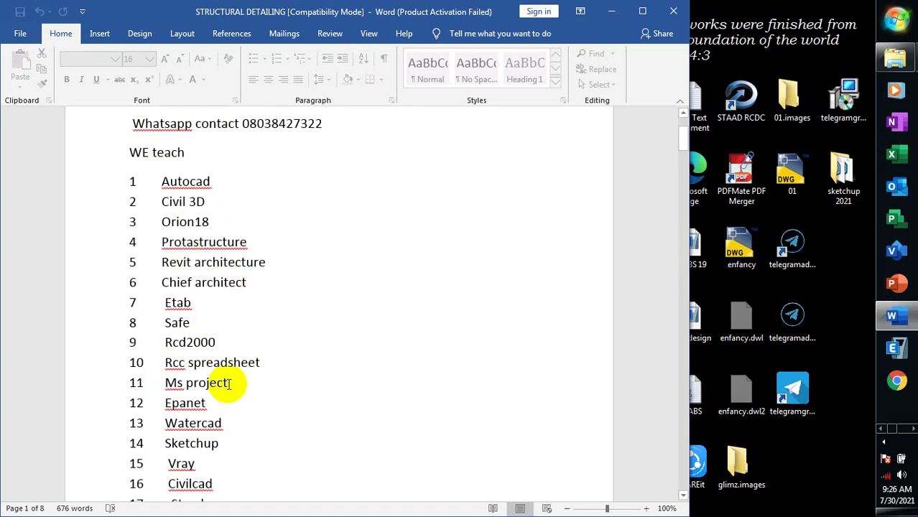
pyautogui.moveTo(221, 443); pyautogui.dragTo(163, 444)
pyautogui.click(233, 444)
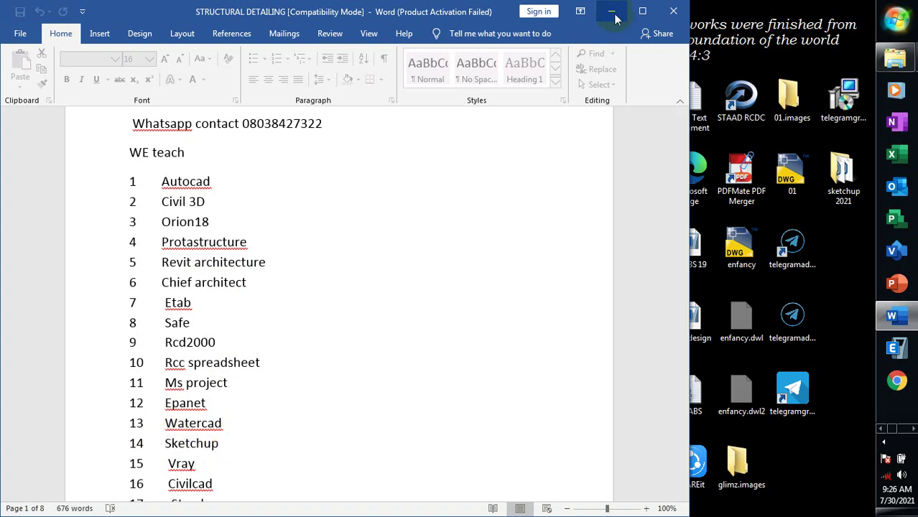
# Switch to the "my design" model in SketchUp and examine the house's facade, side wall and roof from several angles.
pyautogui.click(911, 429)
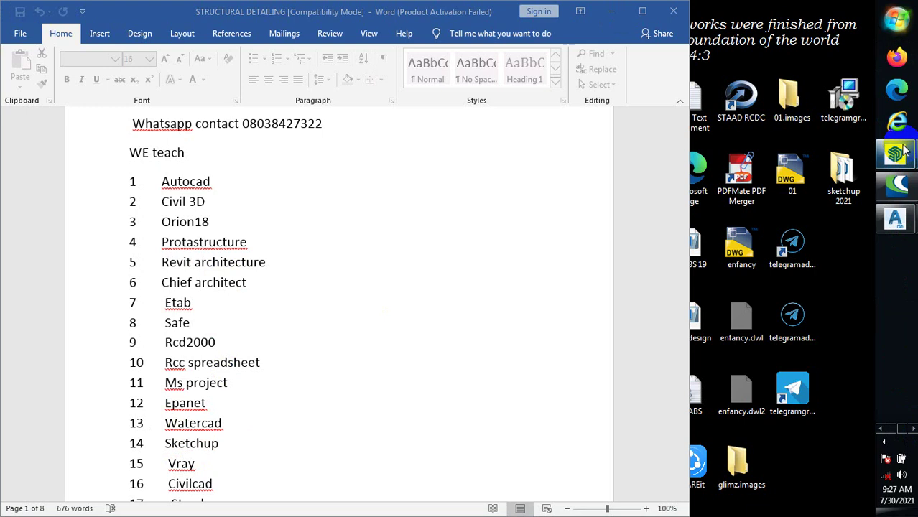
pyautogui.moveTo(898, 153)
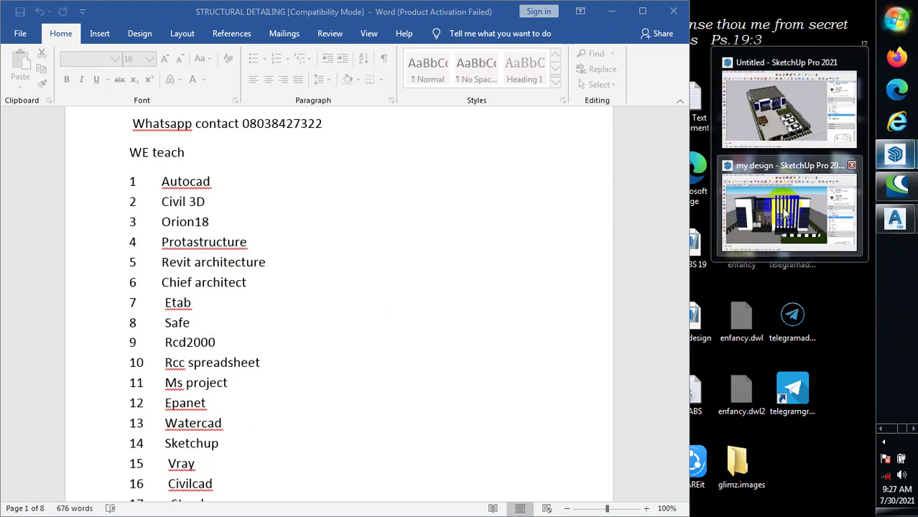
pyautogui.moveTo(776, 214)
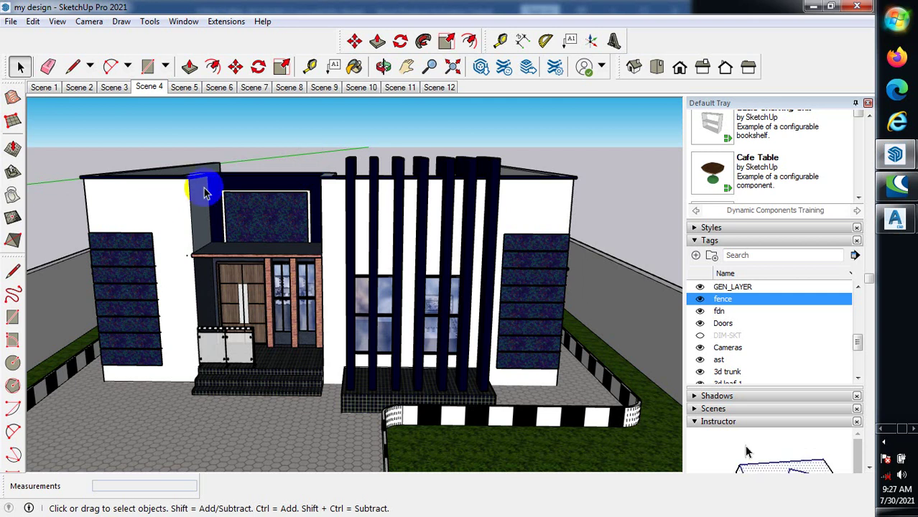
pyautogui.scroll(-3, 205, 188)
pyautogui.moveTo(323, 327); pyautogui.dragTo(316, 332, button='middle')
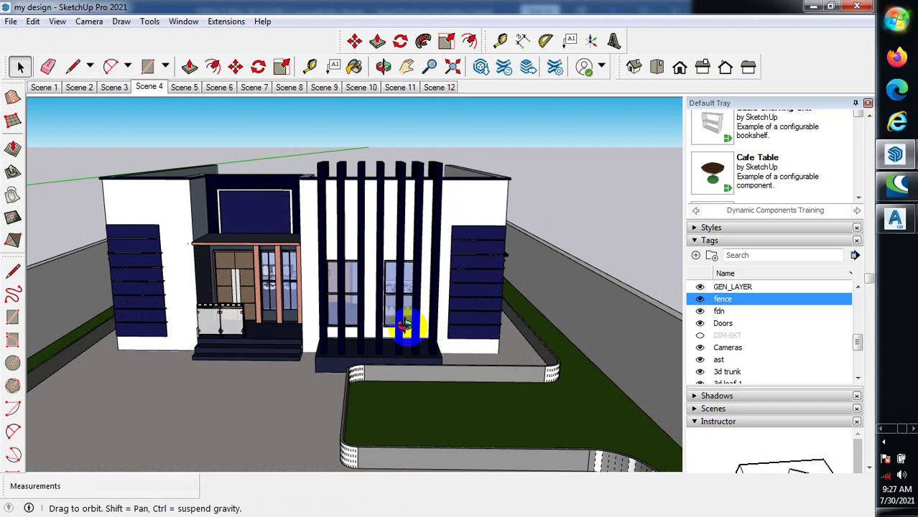
pyautogui.moveTo(405, 326); pyautogui.dragTo(302, 344, button='middle')
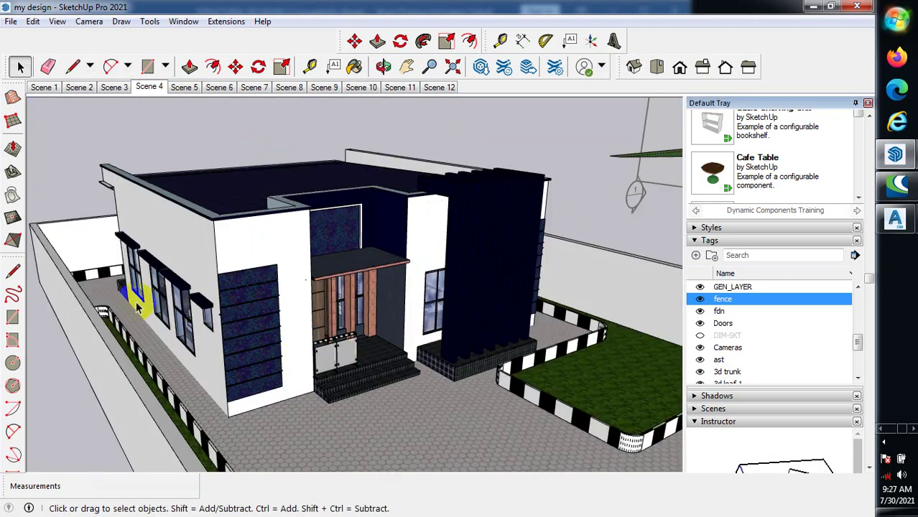
pyautogui.moveTo(128, 260); pyautogui.dragTo(261, 398, button='middle')
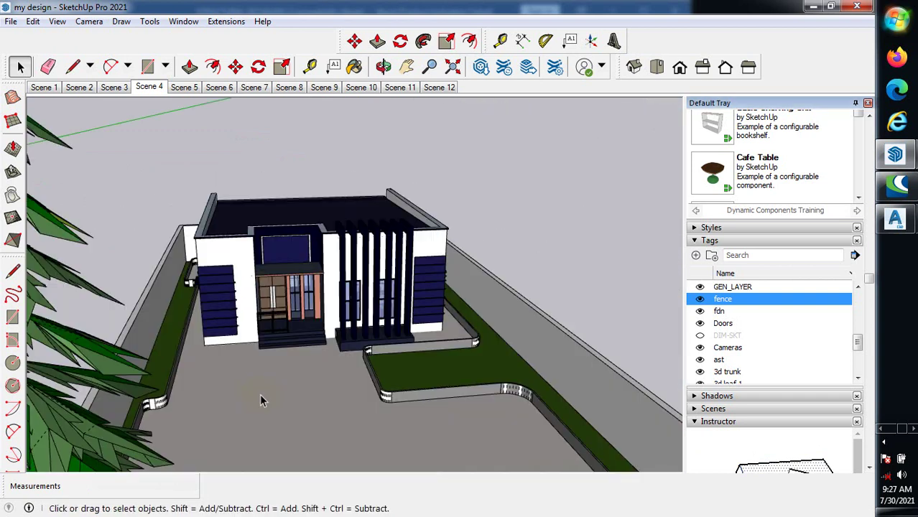
pyautogui.moveTo(303, 332); pyautogui.dragTo(286, 388, button='middle')
pyautogui.click(267, 359)
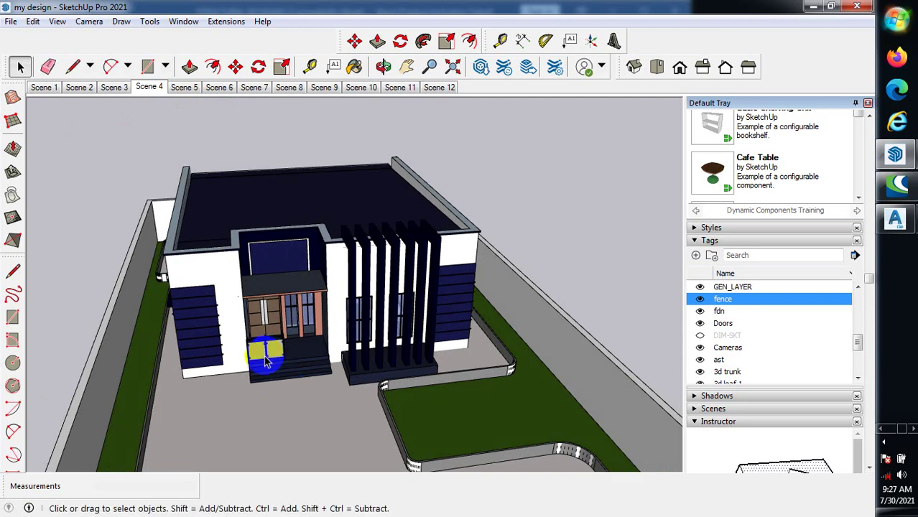
pyautogui.scroll(2, 267, 360)
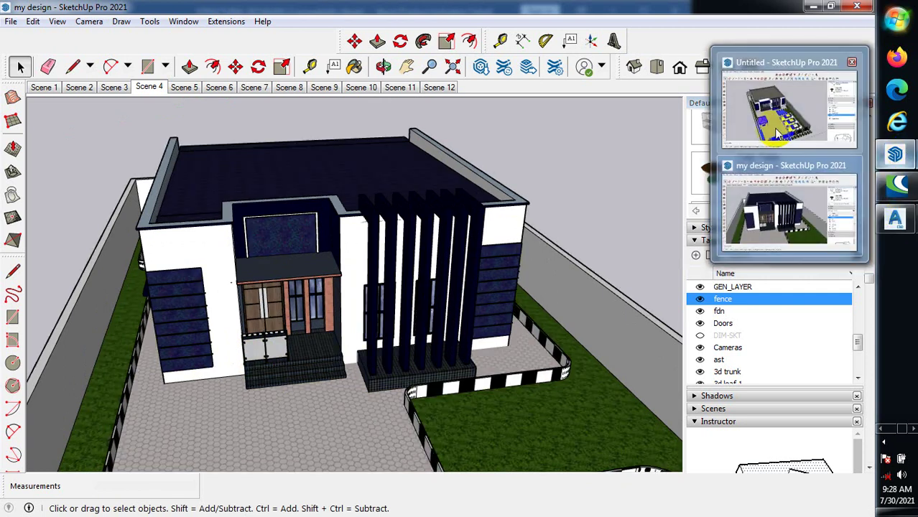
# Switch to the untitled SketchUp model and examine the house with its fenced compound, gazebo and parked cars.
pyautogui.click(774, 126)
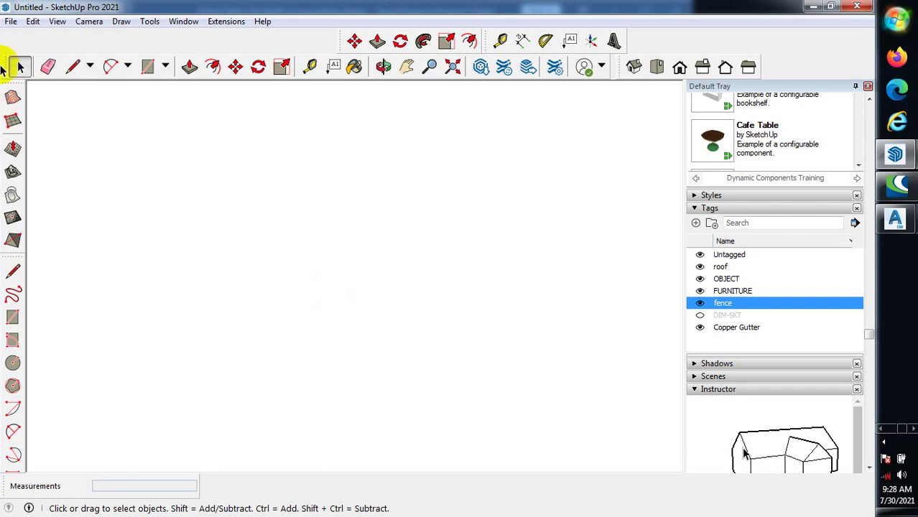
pyautogui.click(364, 259)
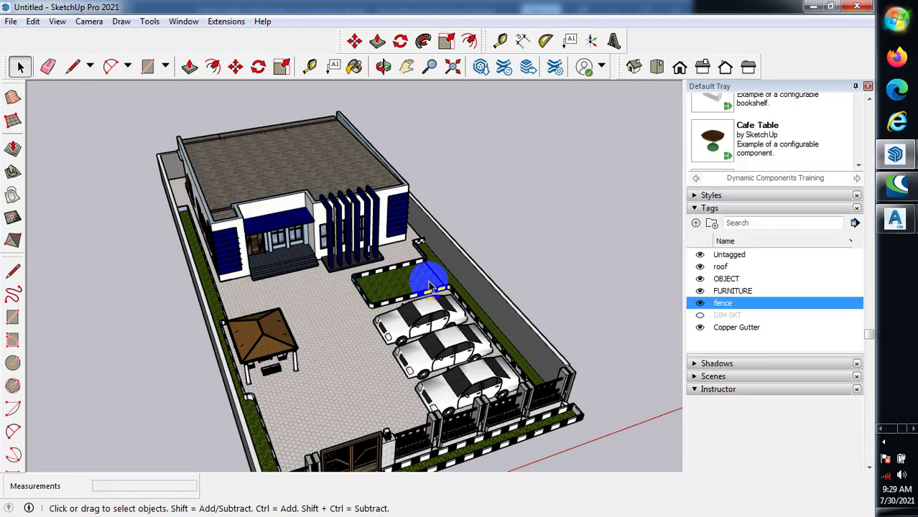
pyautogui.click(407, 335)
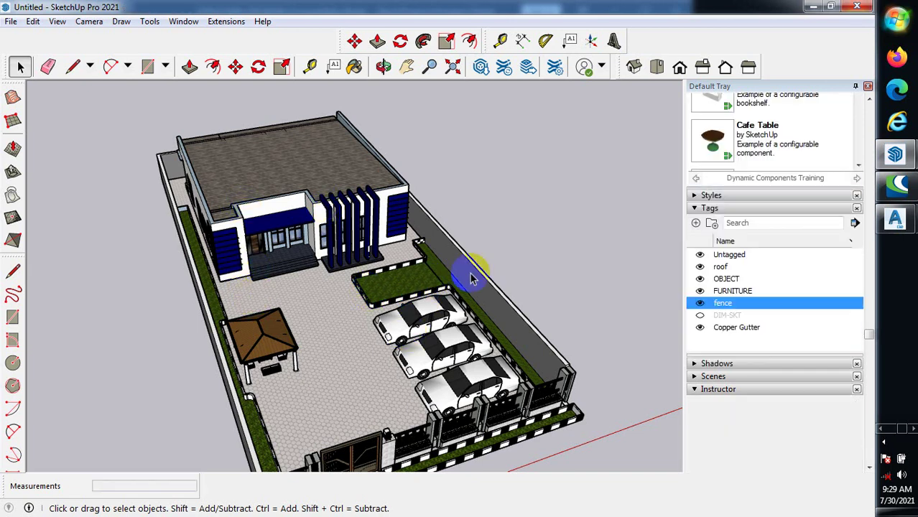
pyautogui.click(332, 224)
pyautogui.click(492, 208)
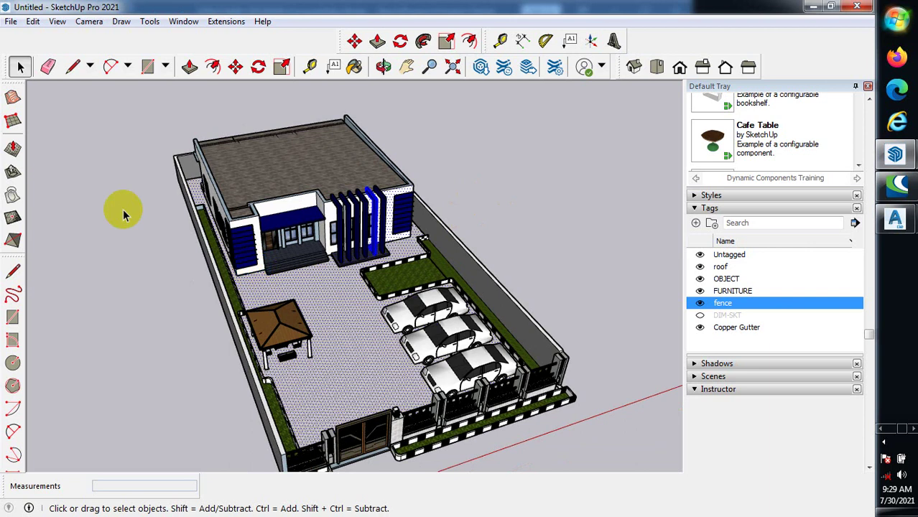
pyautogui.moveTo(123, 209); pyautogui.dragTo(139, 250, button='middle')
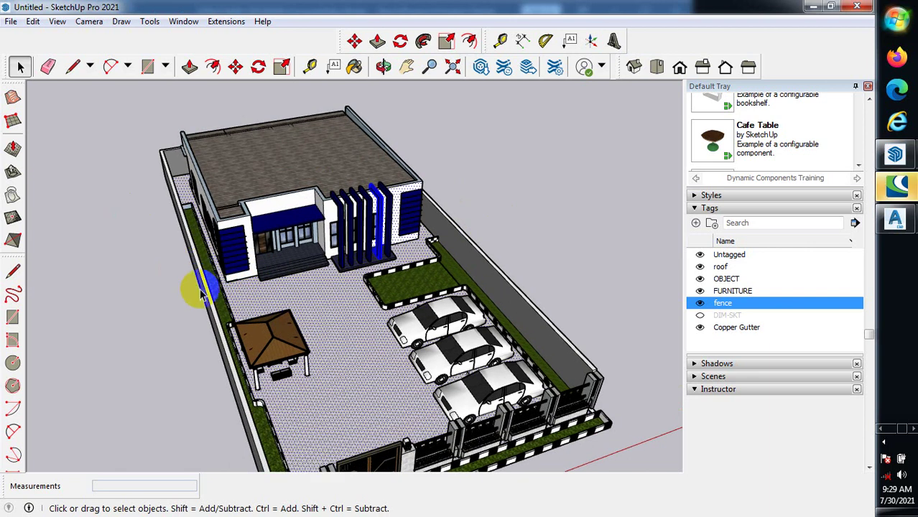
pyautogui.scroll(5, 216, 284)
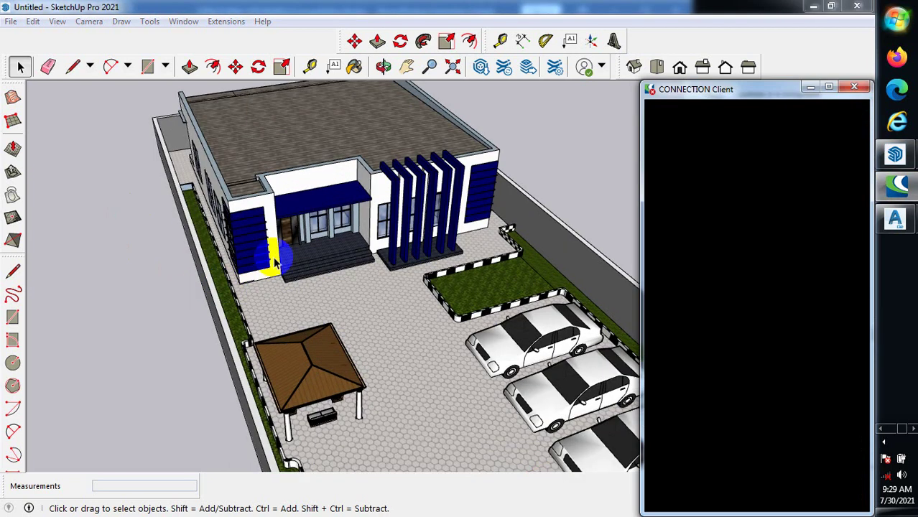
# Dismiss the Bentley CONNECTION Client window covering the model.
pyautogui.click(855, 89)
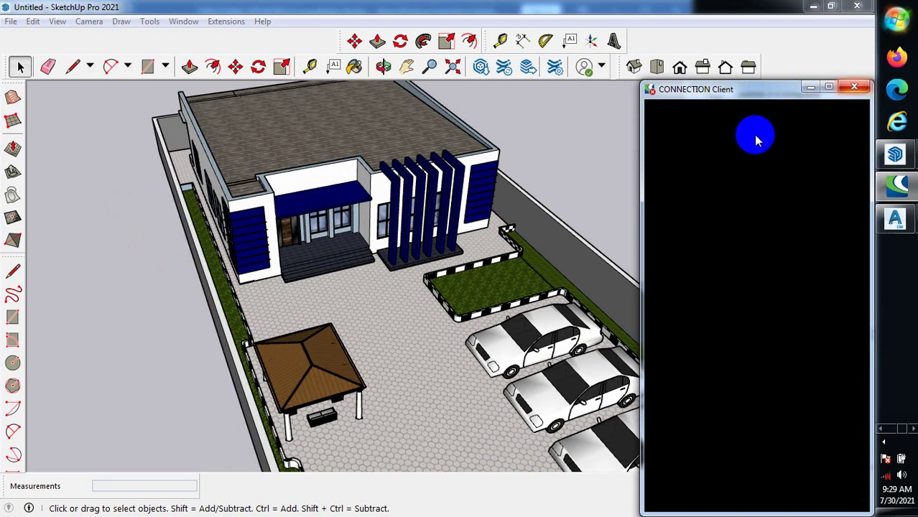
pyautogui.click(854, 89)
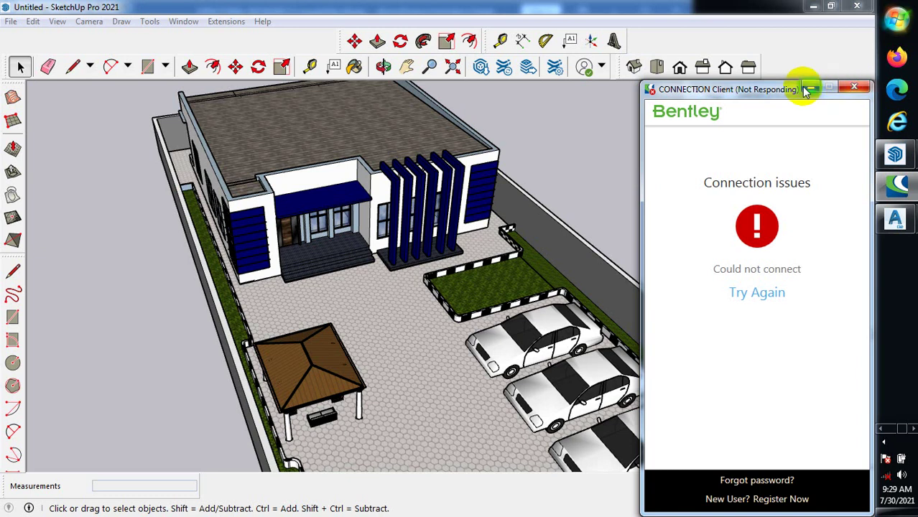
pyautogui.click(808, 89)
# Examine the house's entrance porch, door and front windows up close, using the standard front view.
pyautogui.scroll(3, 232, 252)
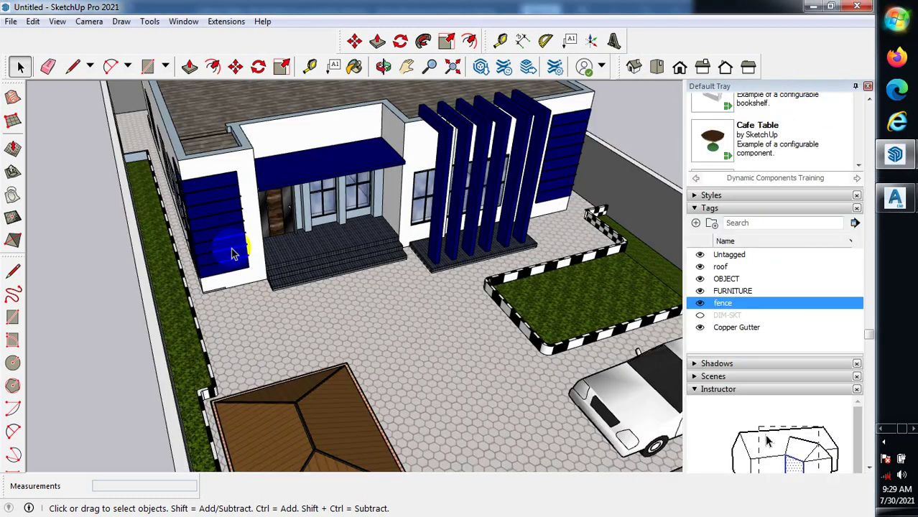
pyautogui.moveTo(205, 304); pyautogui.dragTo(227, 272, button='middle')
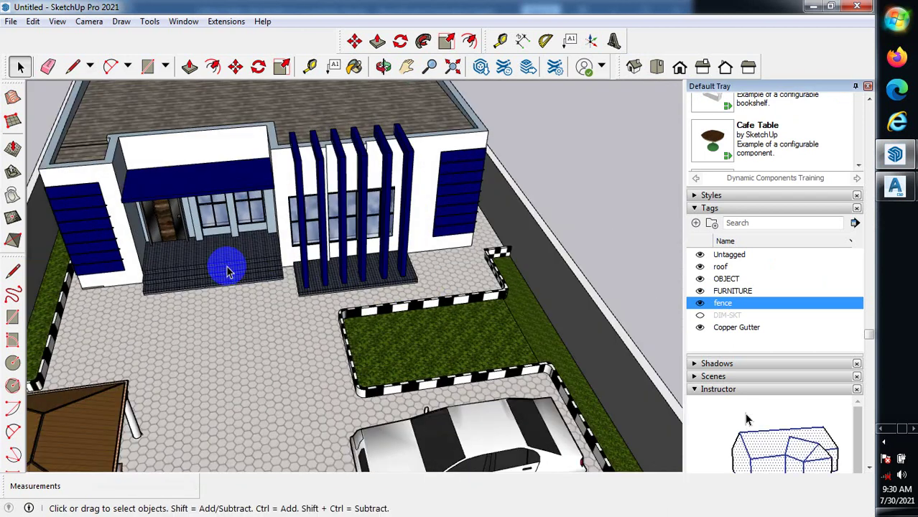
pyautogui.scroll(2, 196, 283)
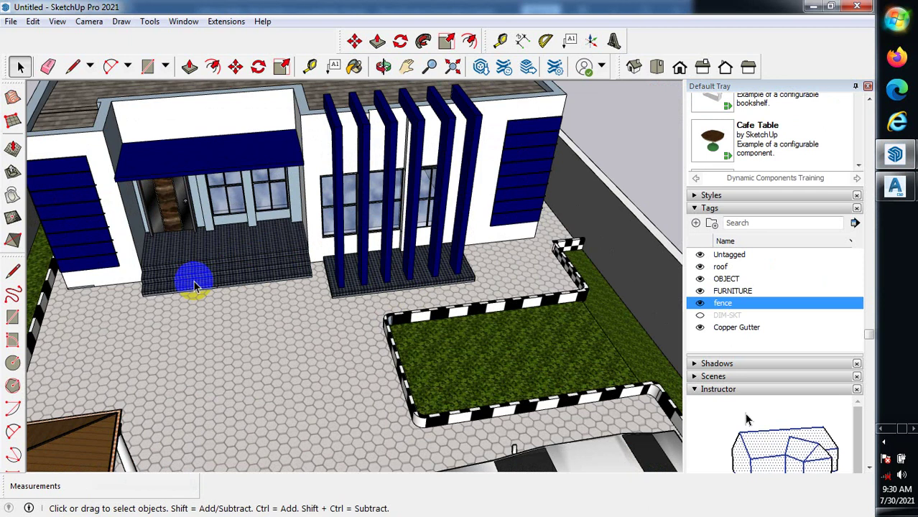
pyautogui.click(679, 67)
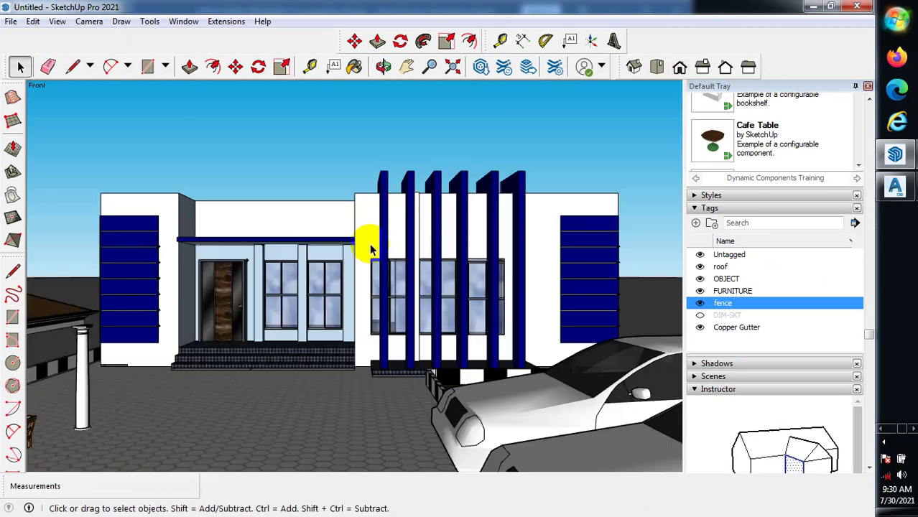
pyautogui.scroll(1, 179, 283)
pyautogui.scroll(1, 355, 281)
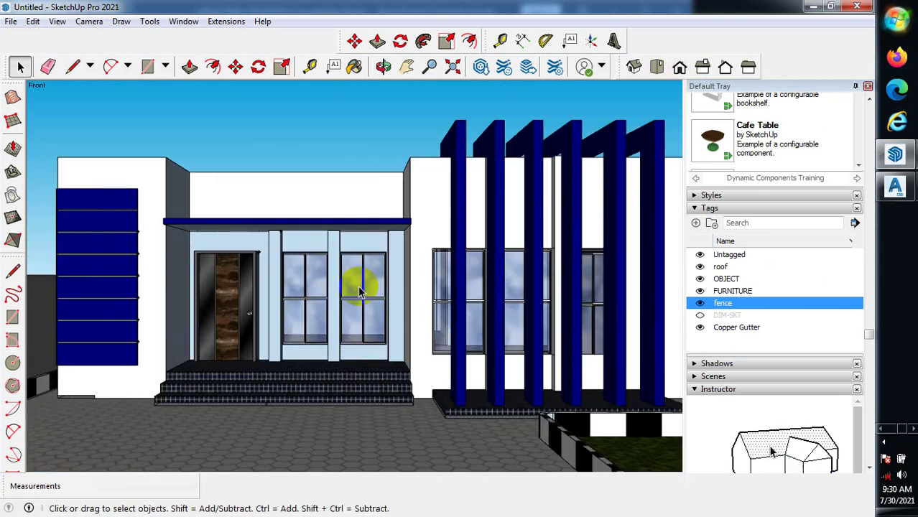
pyautogui.scroll(4, 352, 298)
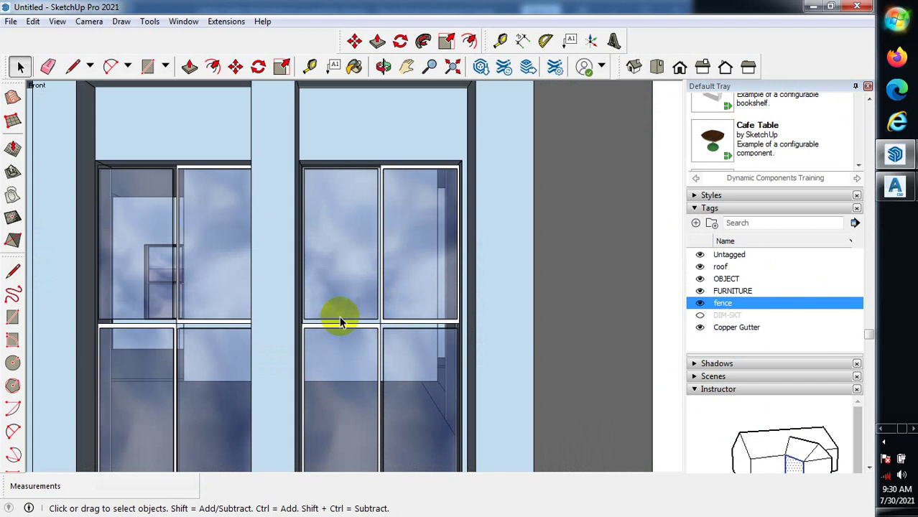
pyautogui.scroll(1, 342, 321)
pyautogui.scroll(-3, 361, 308)
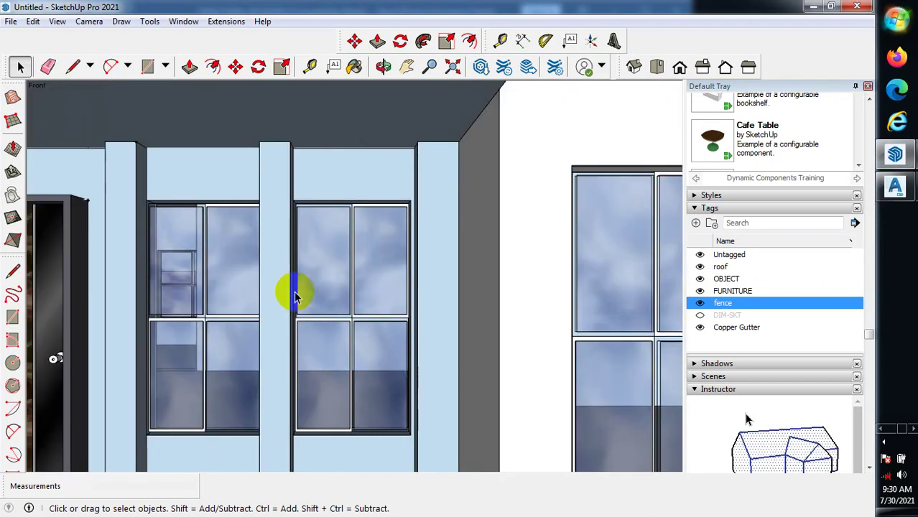
pyautogui.scroll(-2, 324, 272)
pyautogui.scroll(-2, 328, 267)
pyautogui.scroll(-2, 388, 311)
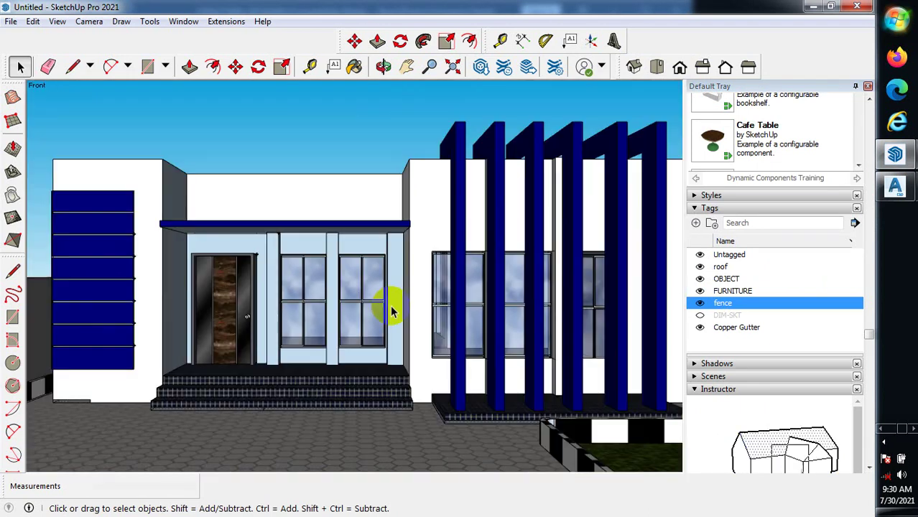
# Examine the vertical fins, side windows and surrounding compound from the front and from the gazebo side.
pyautogui.moveTo(379, 307); pyautogui.dragTo(388, 346, button='middle')
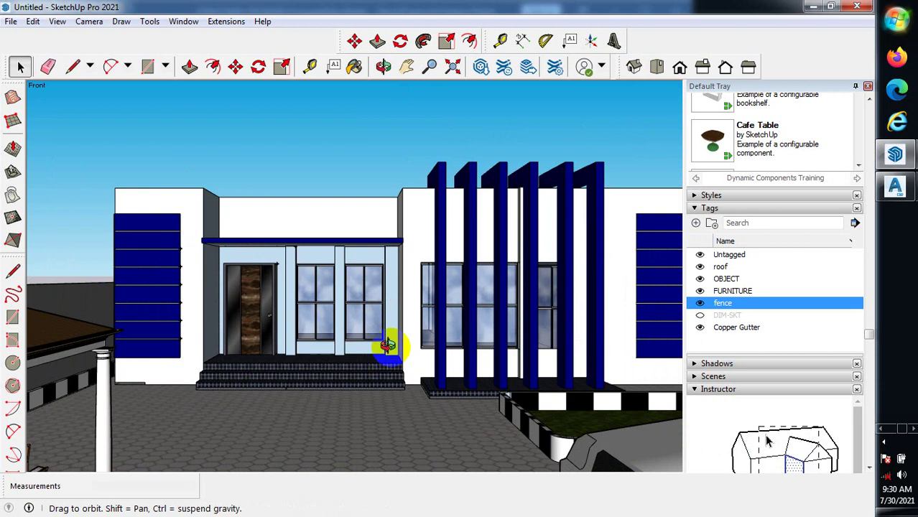
pyautogui.scroll(-1, 353, 355)
pyautogui.scroll(-1, 388, 367)
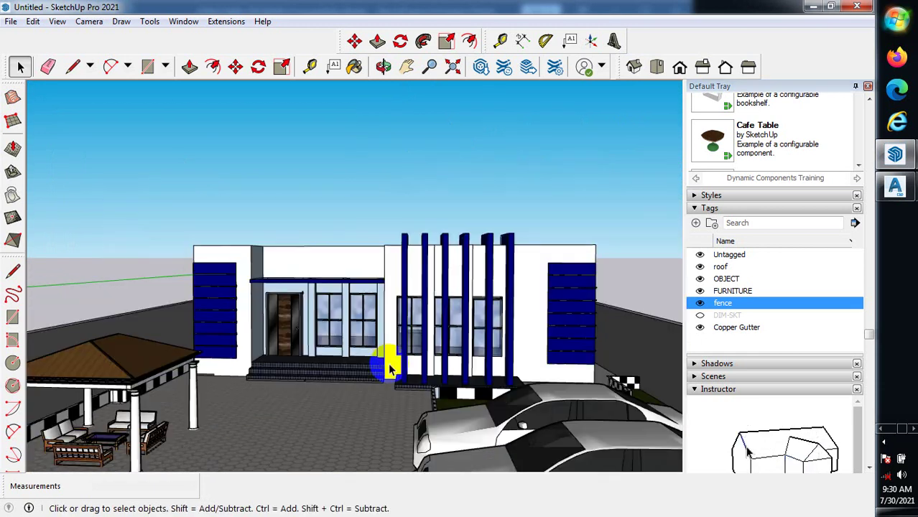
pyautogui.scroll(3, 447, 352)
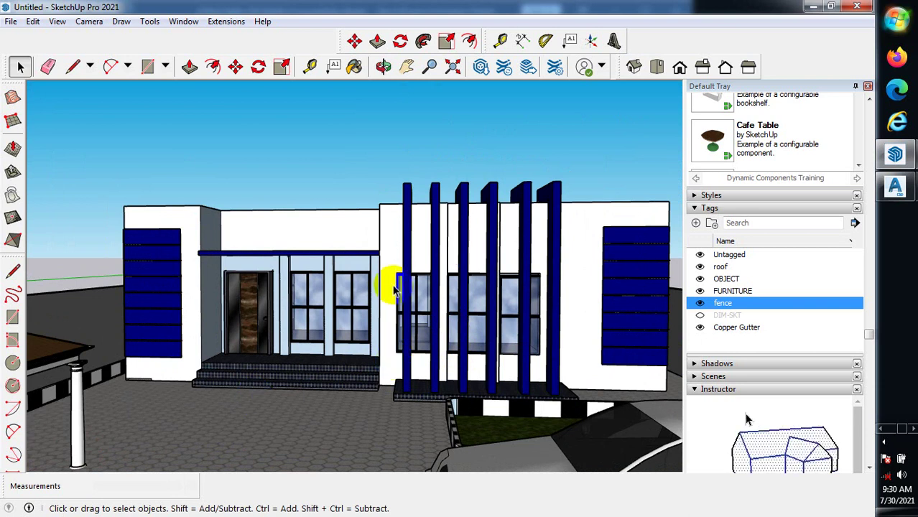
pyautogui.scroll(-3, 394, 289)
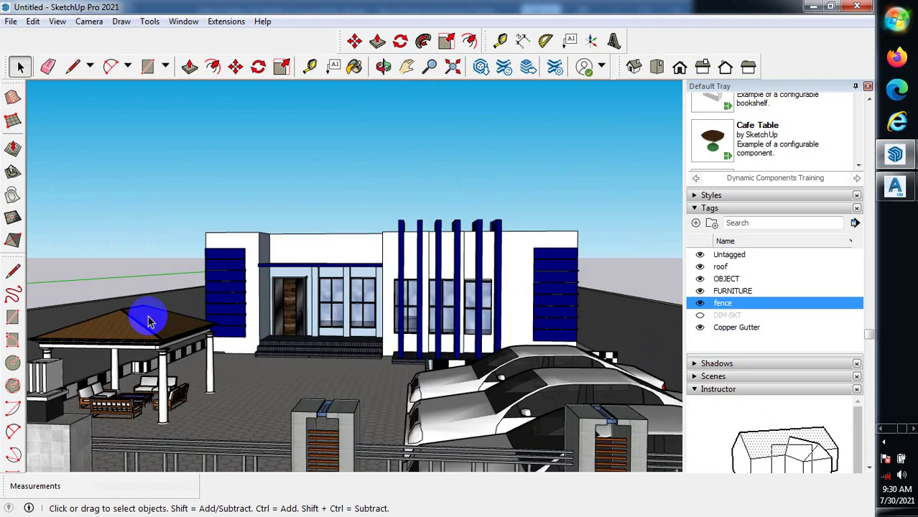
pyautogui.moveTo(377, 371); pyautogui.dragTo(336, 341, button='middle')
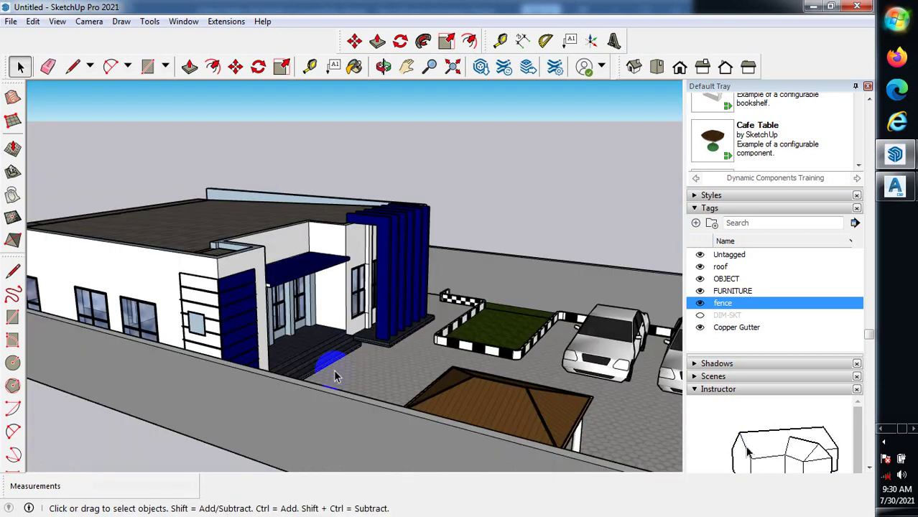
pyautogui.scroll(5, 58, 312)
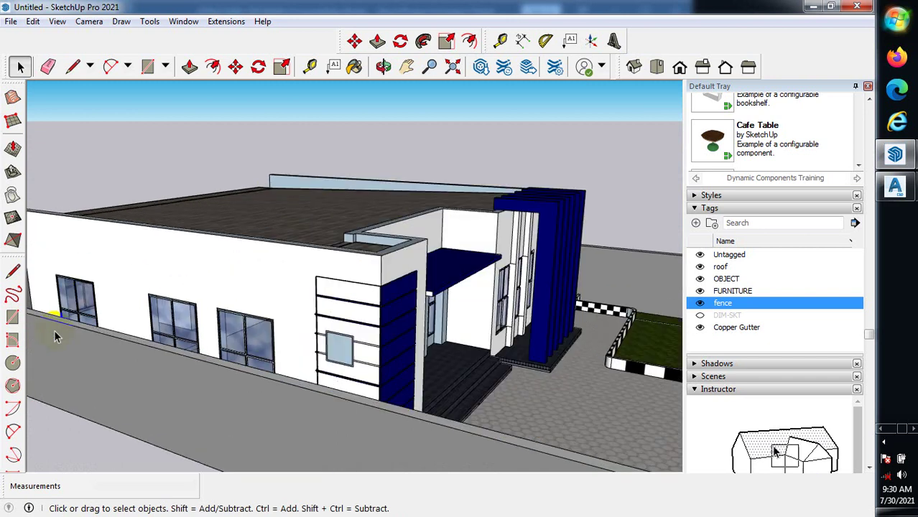
pyautogui.moveTo(86, 375)
pyautogui.mouseDown(button='middle')
pyautogui.moveTo(361, 418)
pyautogui.moveTo(324, 273)
pyautogui.moveTo(446, 434)
pyautogui.moveTo(297, 404)
pyautogui.moveTo(294, 446)
pyautogui.moveTo(214, 320)
pyautogui.moveTo(268, 342)
pyautogui.mouseUp(button='middle')
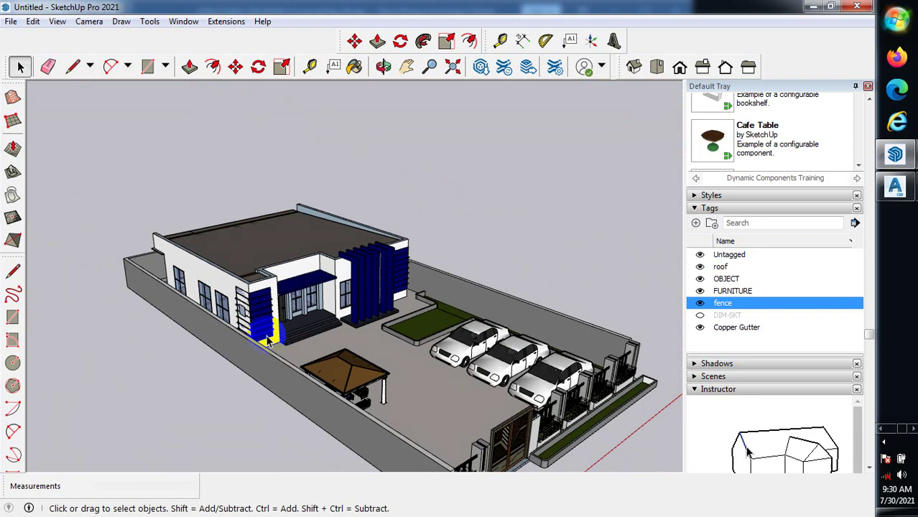
# Look through the export options for the house model, from 3D Model to 2D Graphic.
pyautogui.moveTo(268, 343); pyautogui.dragTo(443, 343, button='middle')
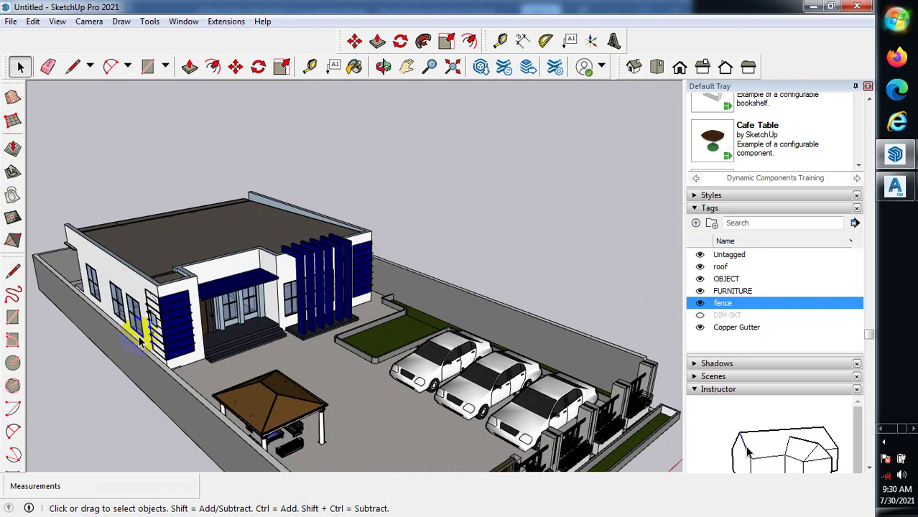
pyautogui.moveTo(140, 335); pyautogui.dragTo(161, 250, button='middle')
pyautogui.scroll(2, 161, 251)
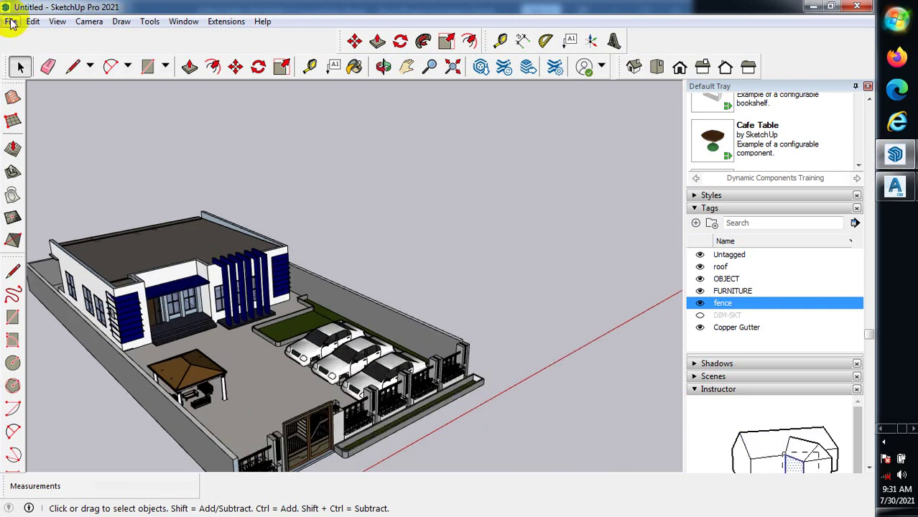
pyautogui.click(11, 21)
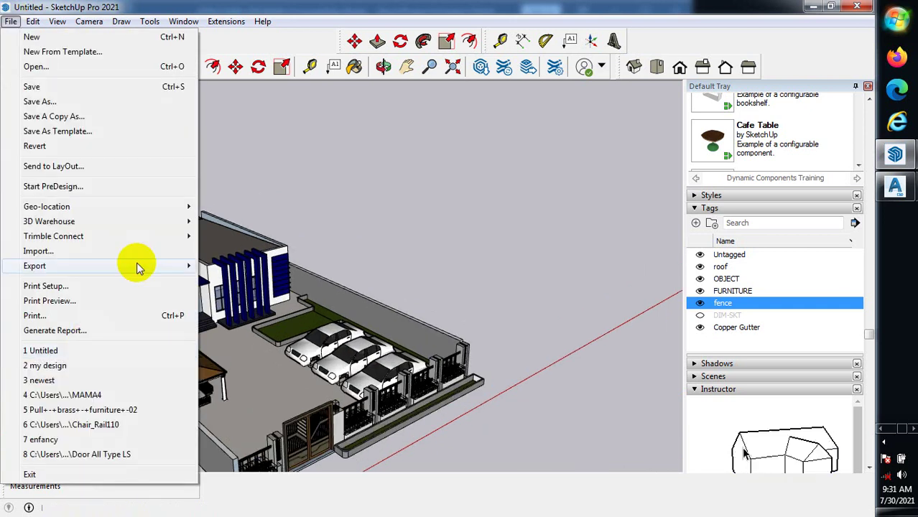
pyautogui.moveTo(160, 265)
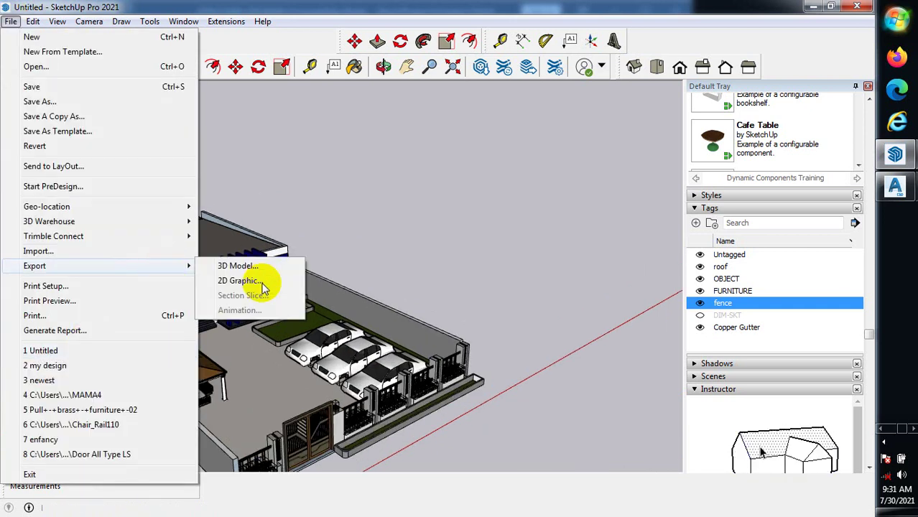
pyautogui.click(257, 282)
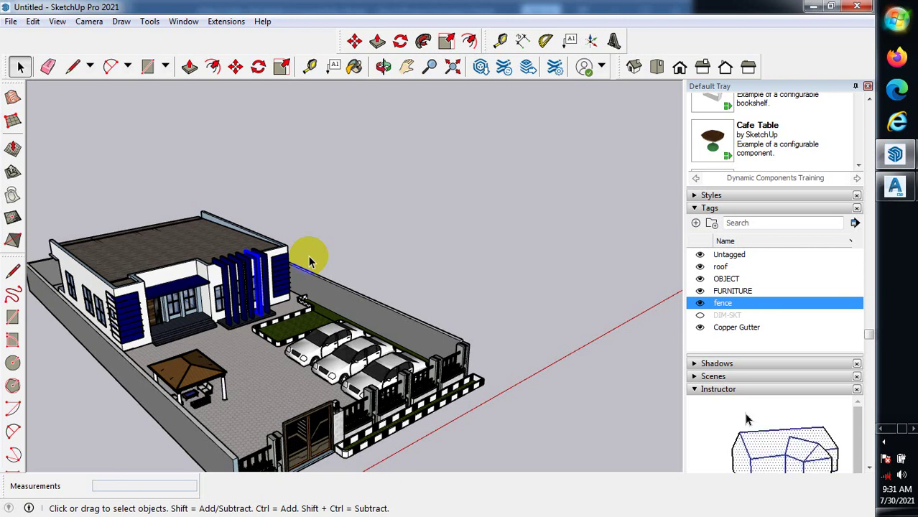
# Review the file types offered for a 2D graphic export, including AutoCAD DWG, and close the dialog without exporting.
pyautogui.click(11, 21)
pyautogui.click(110, 266)
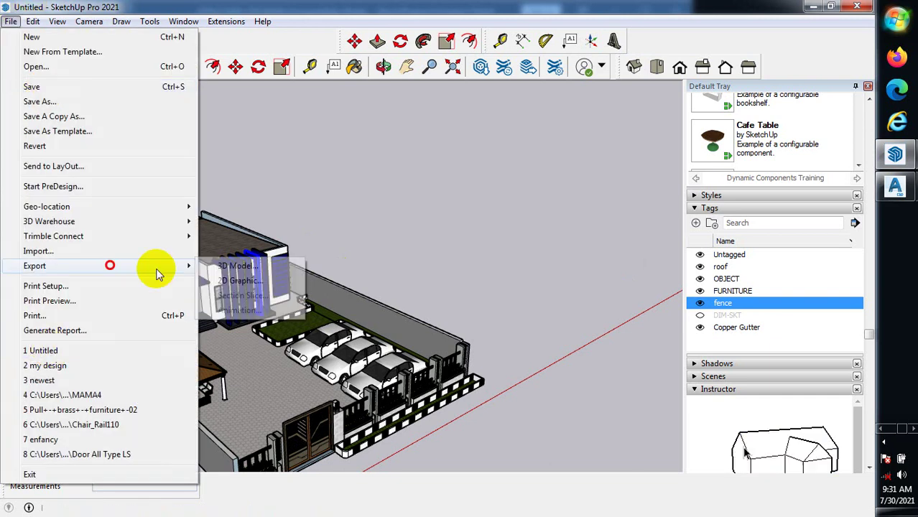
pyautogui.click(277, 282)
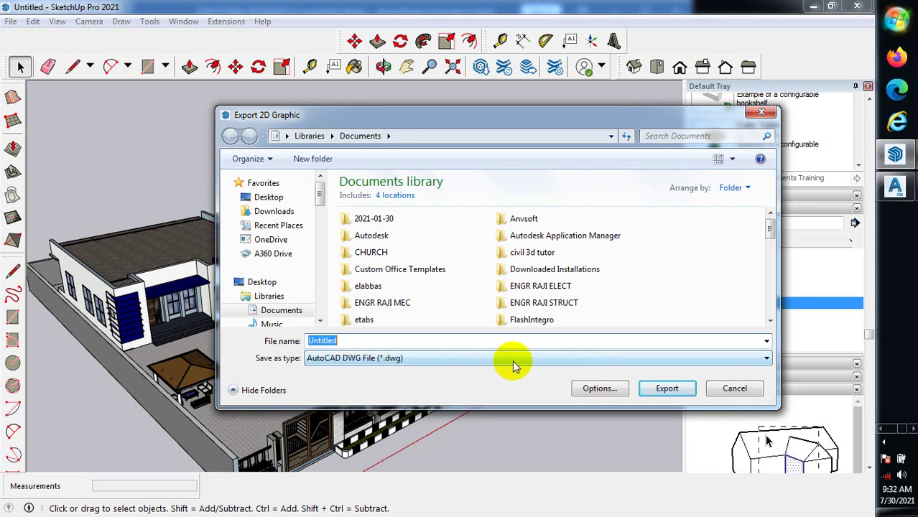
pyautogui.click(766, 359)
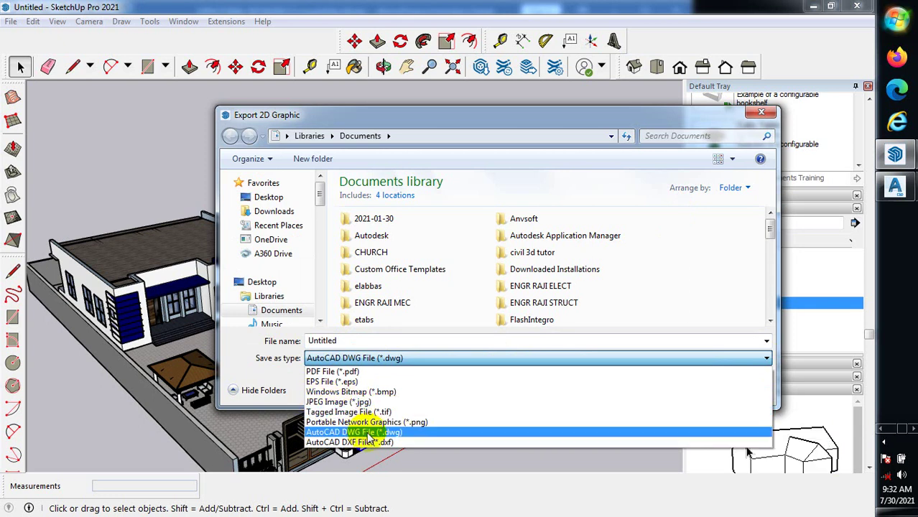
pyautogui.click(762, 112)
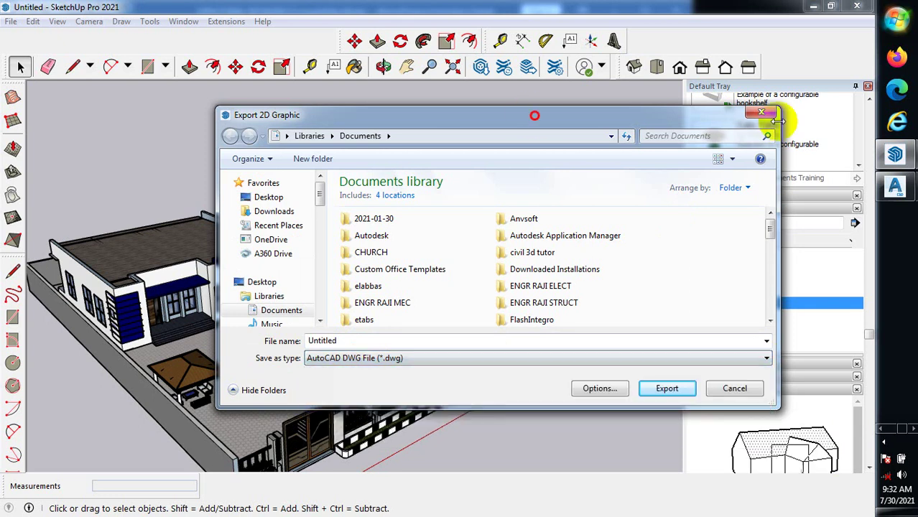
pyautogui.click(762, 113)
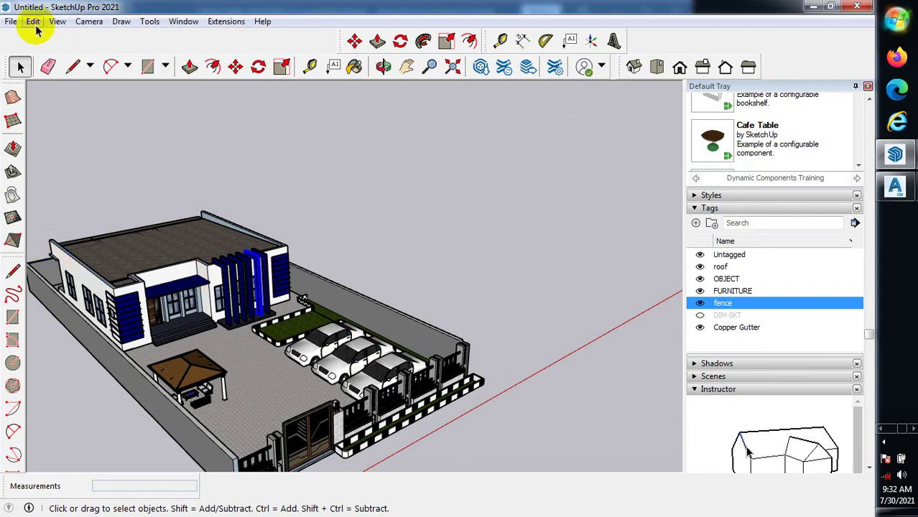
# Examine the whole compound and briefly select the planter kerb outside the front fence before clearing the selection.
pyautogui.scroll(-2, 467, 352)
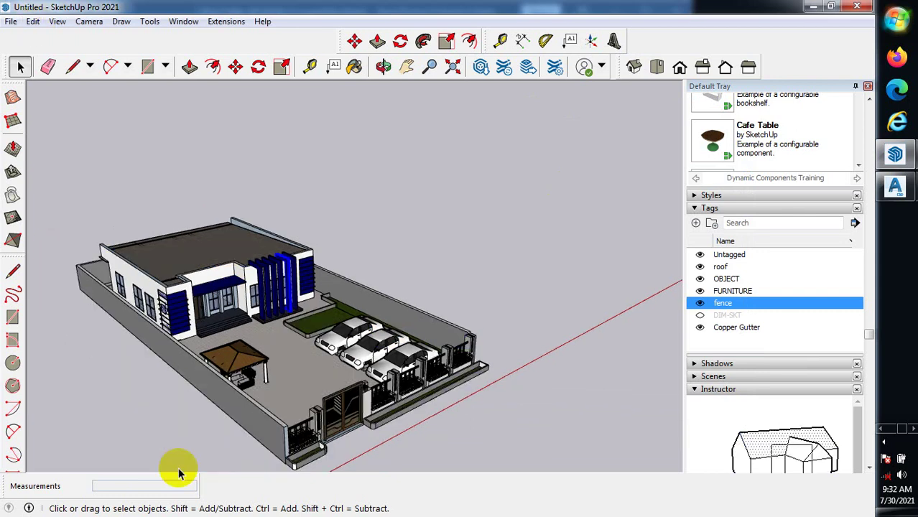
pyautogui.scroll(3, 366, 302)
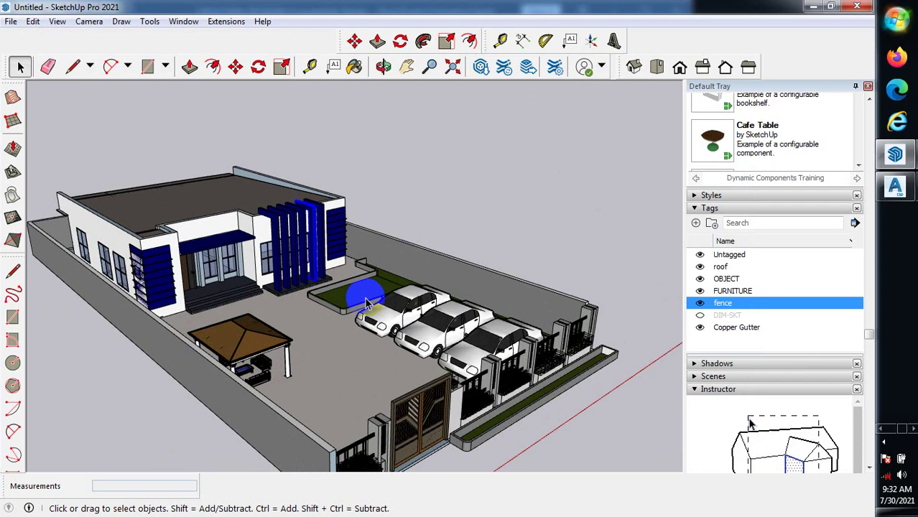
pyautogui.scroll(-2, 415, 307)
pyautogui.click(581, 254)
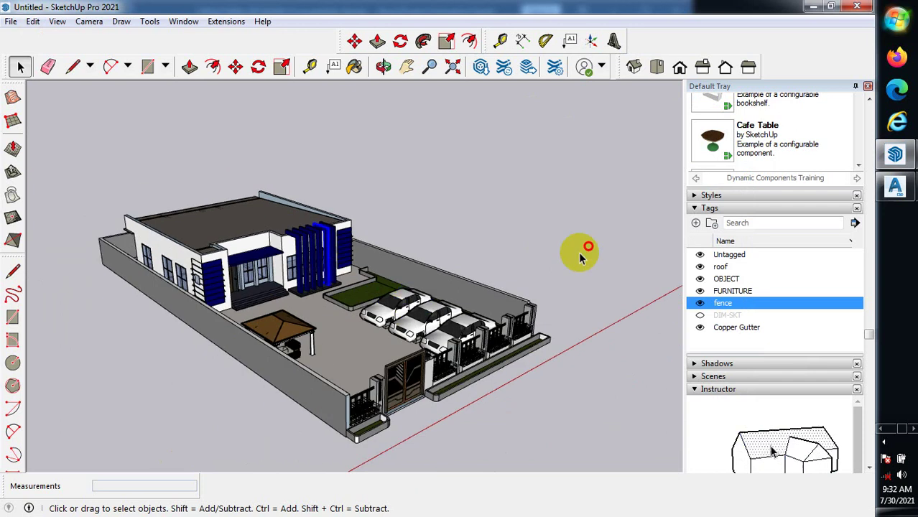
pyautogui.click(539, 340)
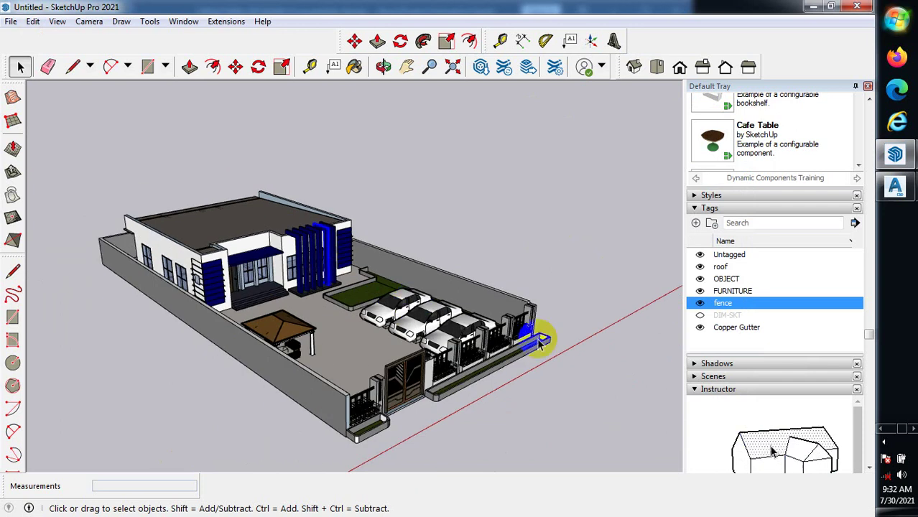
pyautogui.click(603, 305)
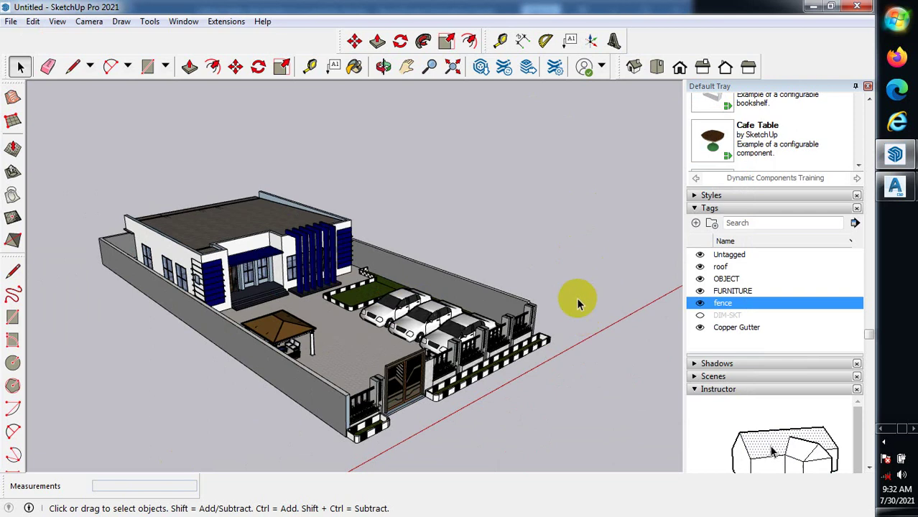
# Examine the gate, front fence, parked cars and gazebo of the compound from the front.
pyautogui.scroll(2, 575, 336)
pyautogui.moveTo(575, 336); pyautogui.dragTo(429, 357, button='middle')
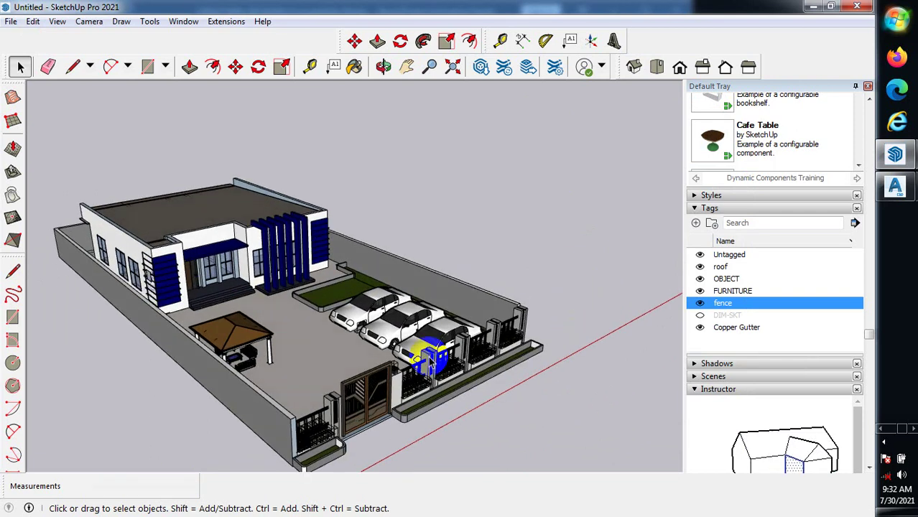
pyautogui.moveTo(541, 254); pyautogui.dragTo(531, 237, button='middle')
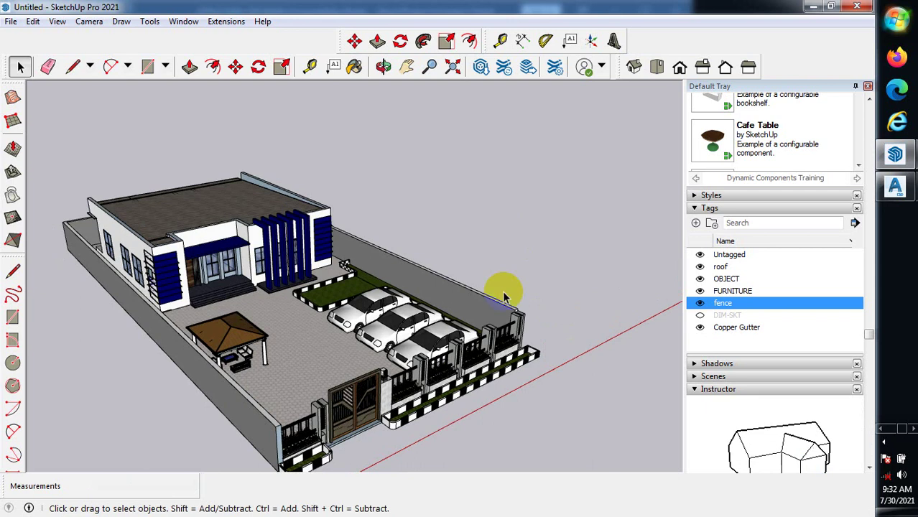
pyautogui.click(361, 419)
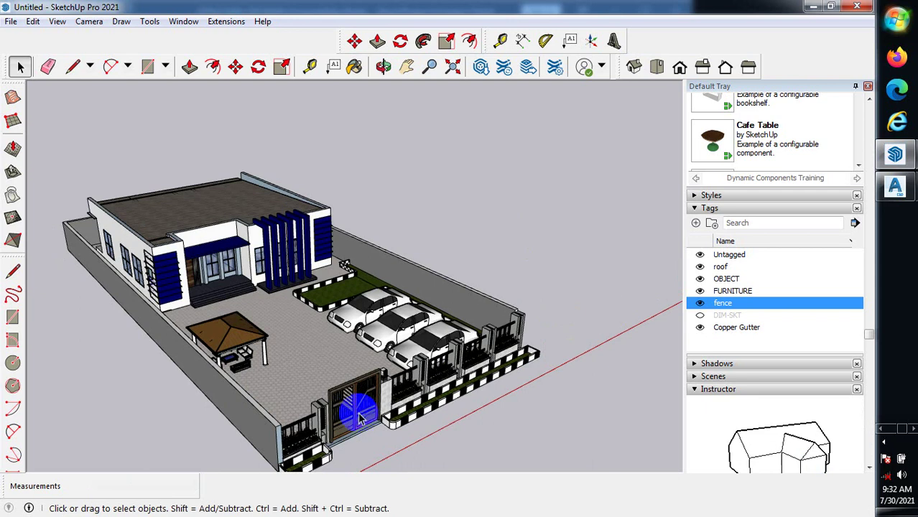
pyautogui.moveTo(431, 363); pyautogui.dragTo(410, 246, button='middle')
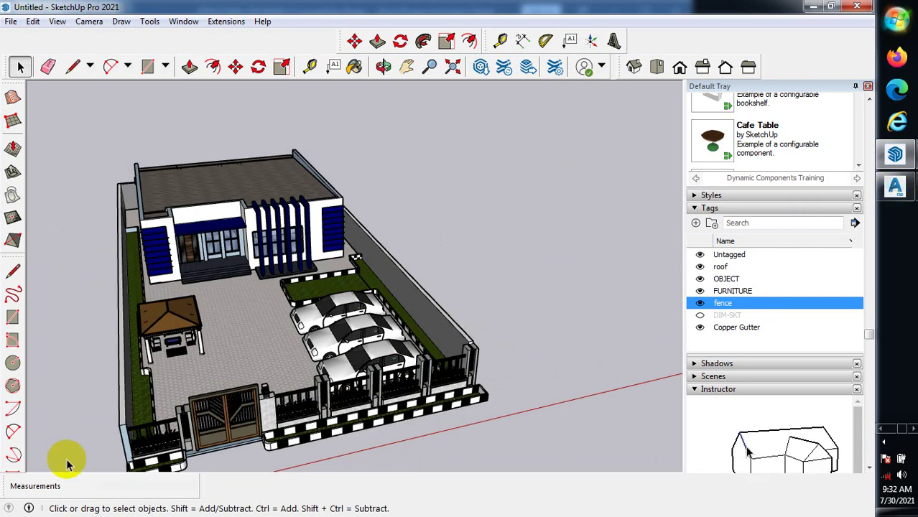
pyautogui.scroll(2, 73, 444)
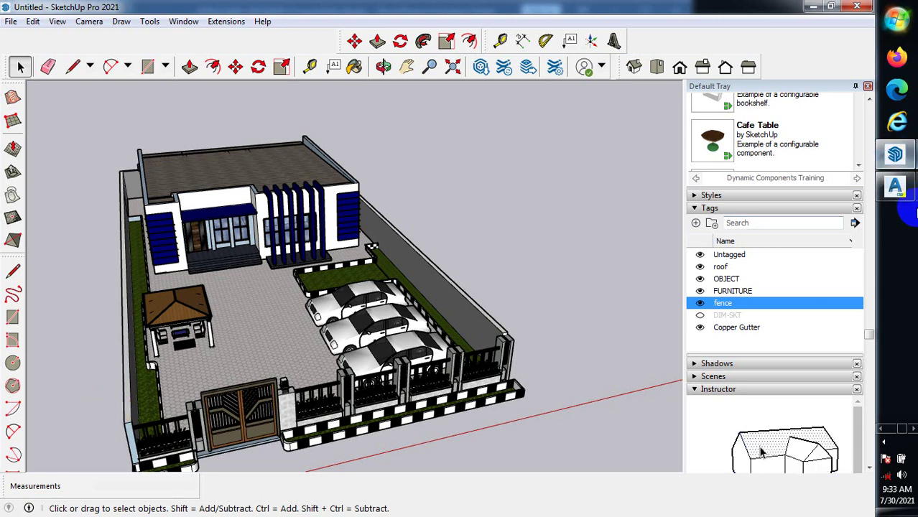
# Switch to the Masi.dwg drawing in AutoCAD Civil 3D and maximize its window.
pyautogui.moveTo(895, 187)
pyautogui.click(400, 240)
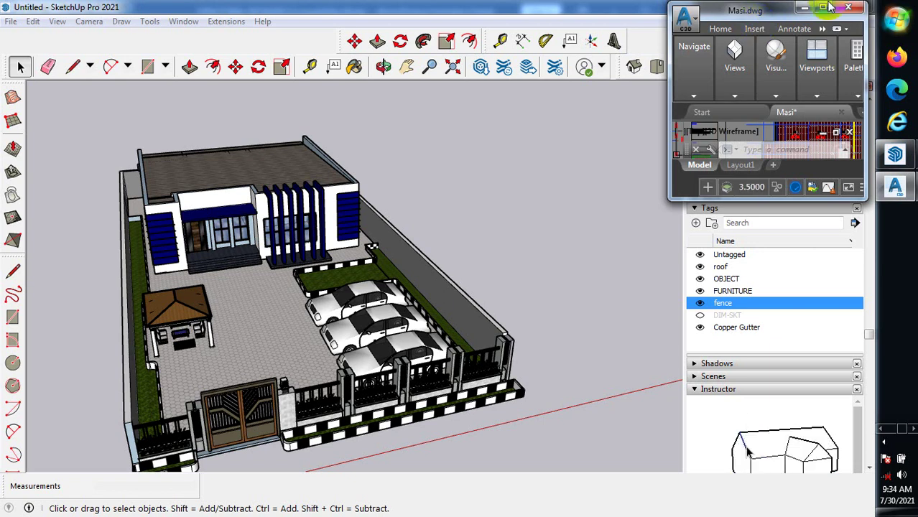
pyautogui.click(826, 7)
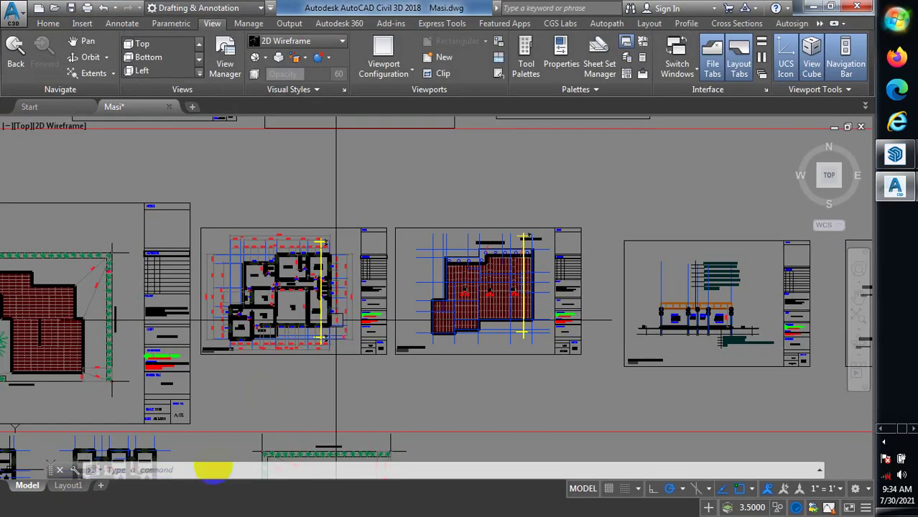
pyautogui.click(295, 498)
pyautogui.click(59, 493)
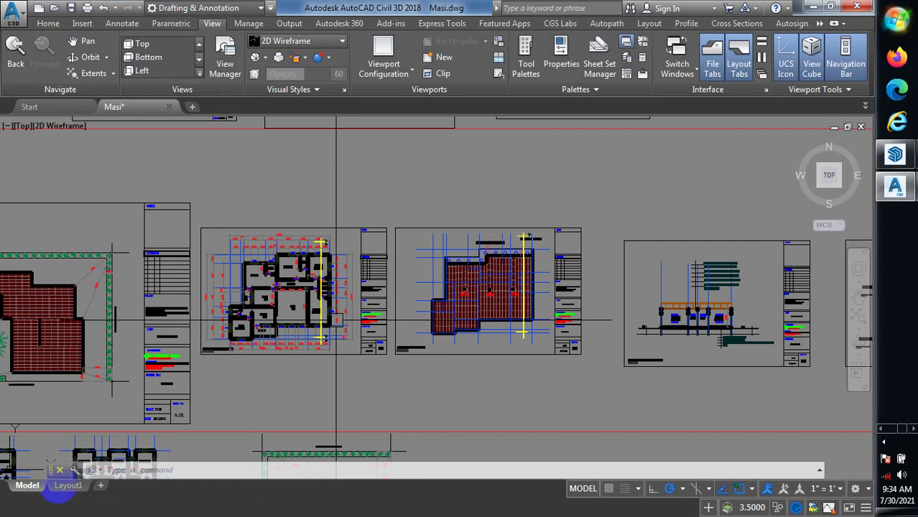
pyautogui.click(280, 508)
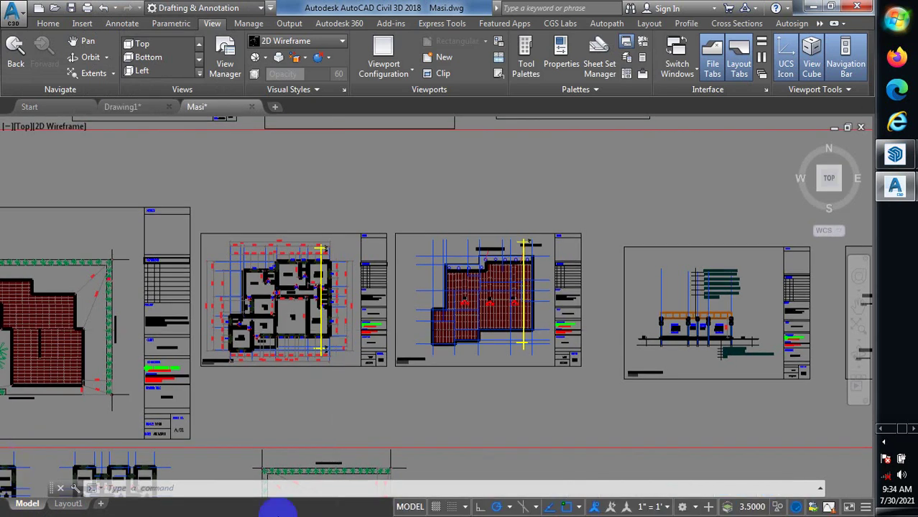
# Examine the row of drawing sheets with the site plan, floor plan, roof plan, section and elevations.
pyautogui.click(209, 353)
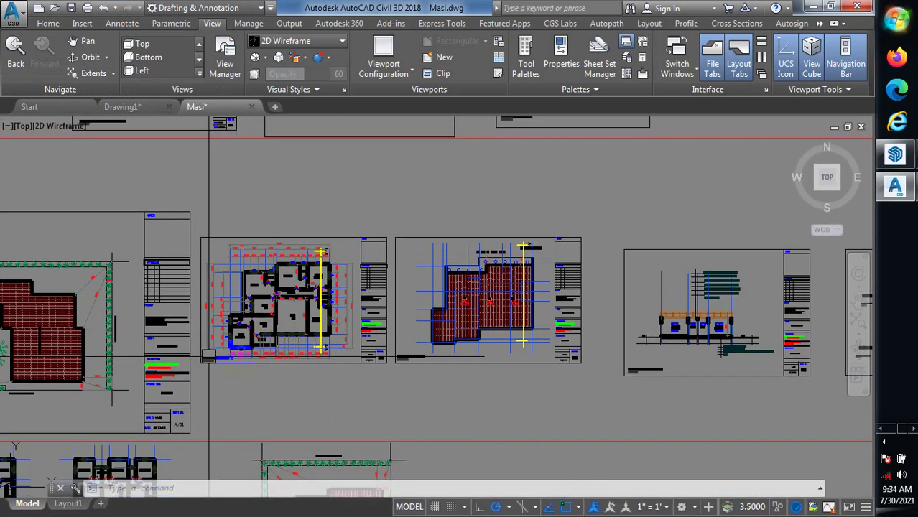
pyautogui.click(62, 320)
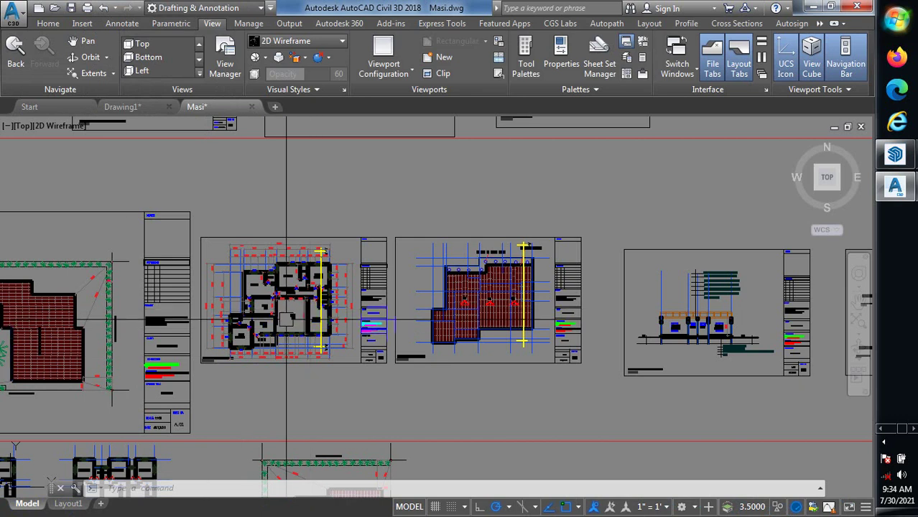
pyautogui.click(503, 310)
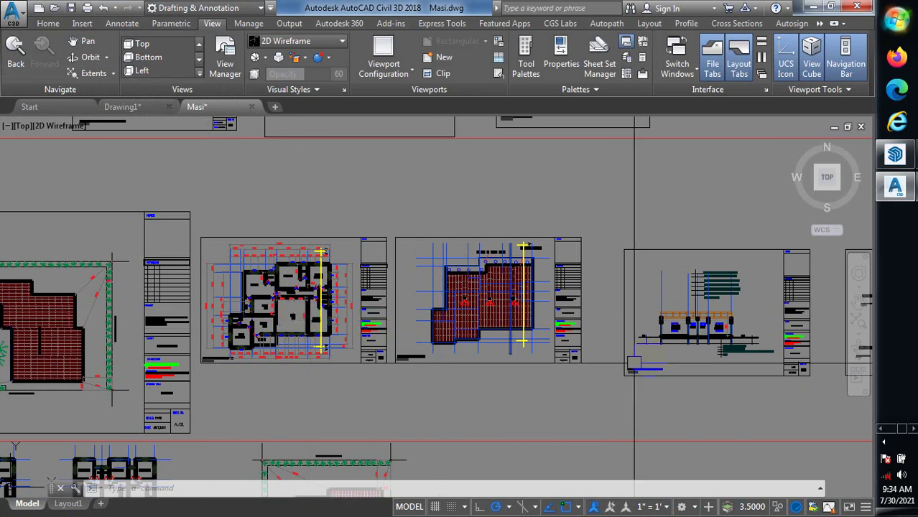
pyautogui.scroll(-4, 599, 342)
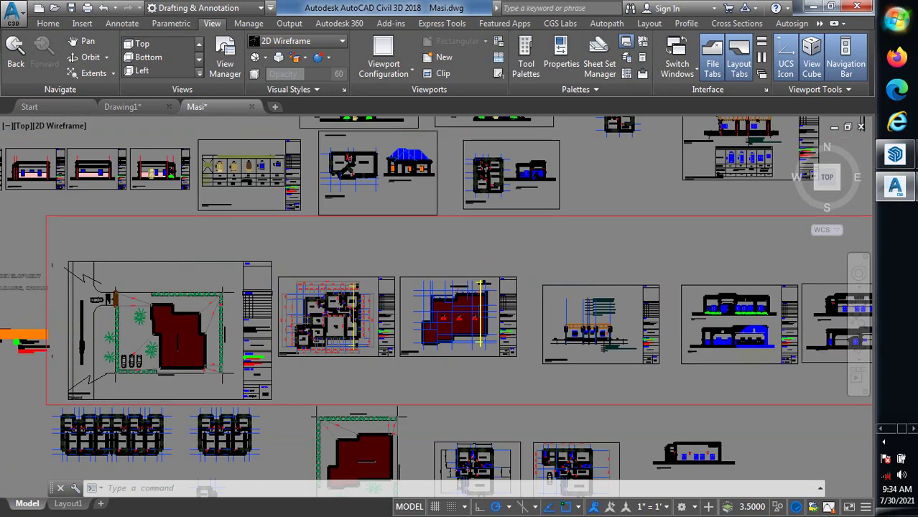
pyautogui.scroll(2, 784, 340)
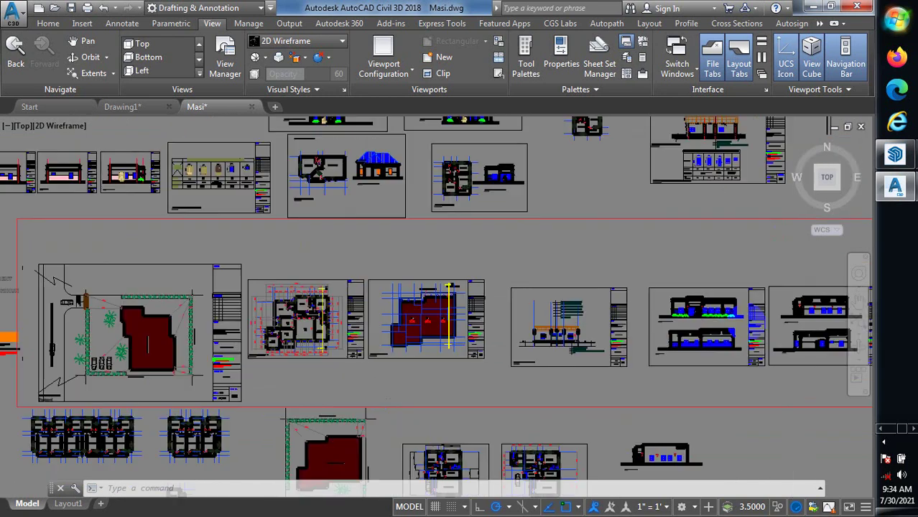
# Examine the approach facade and rear view elevations up close on their drawing sheet.
pyautogui.scroll(5, 712, 319)
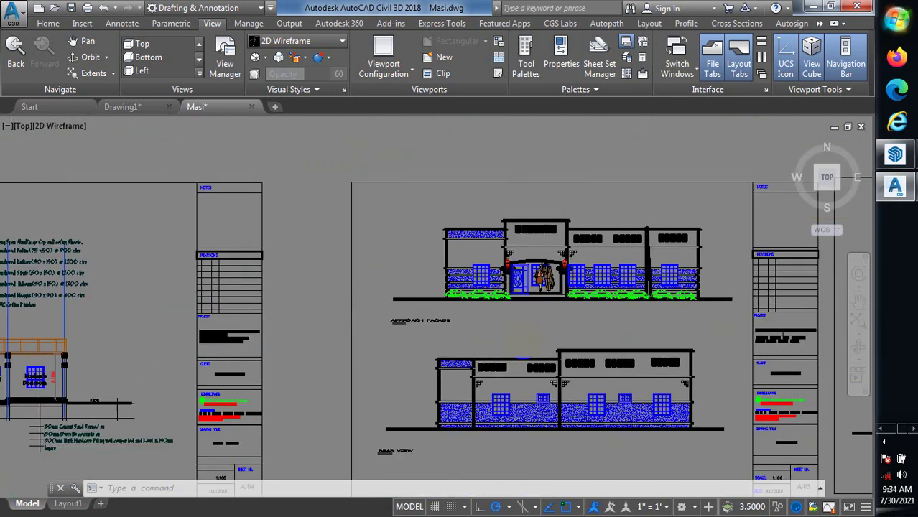
pyautogui.scroll(2, 479, 350)
pyautogui.scroll(-4, 480, 350)
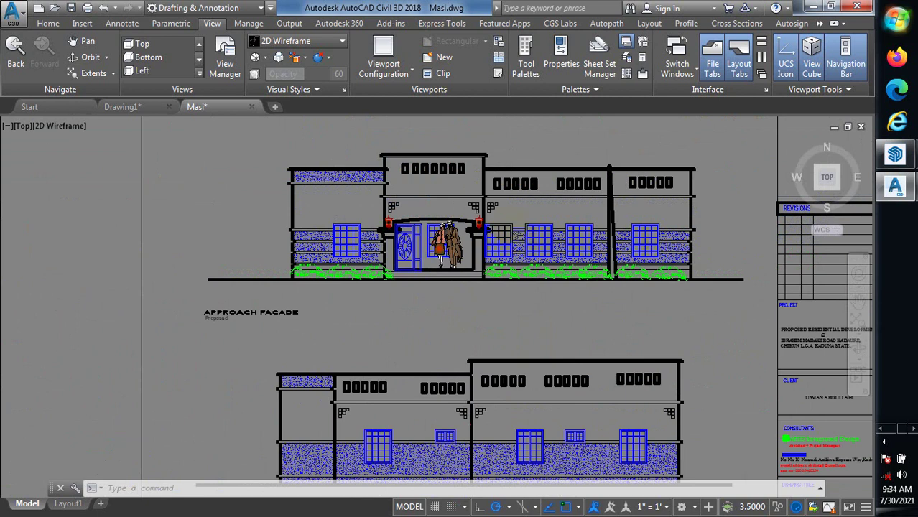
pyautogui.scroll(-2, 509, 224)
pyautogui.scroll(4, 480, 273)
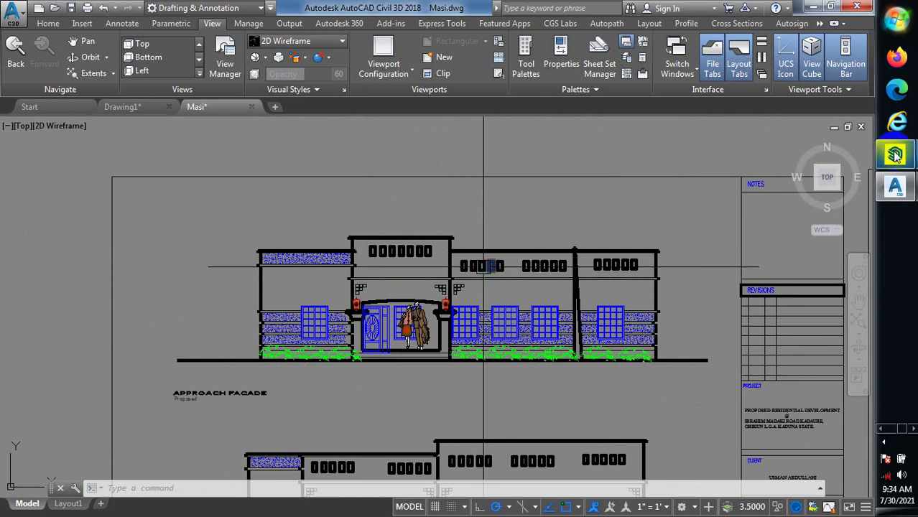
# Preview the open SketchUp models, my design and Untitled, alongside the approach facade drawing.
pyautogui.moveTo(895, 155)
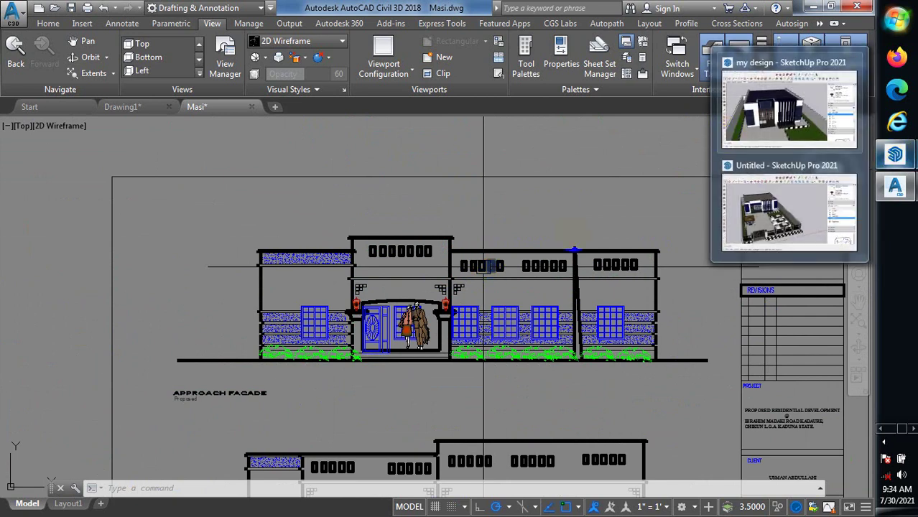
pyautogui.moveTo(558, 266)
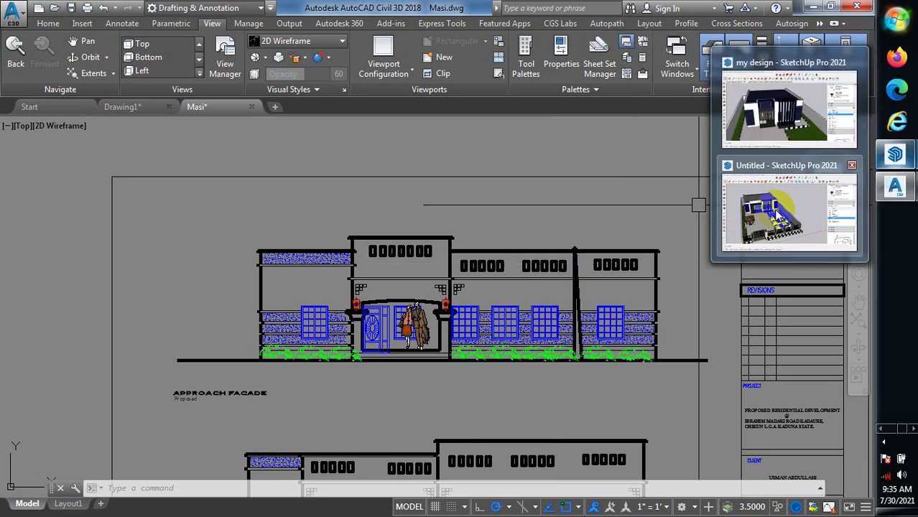
pyautogui.click(777, 217)
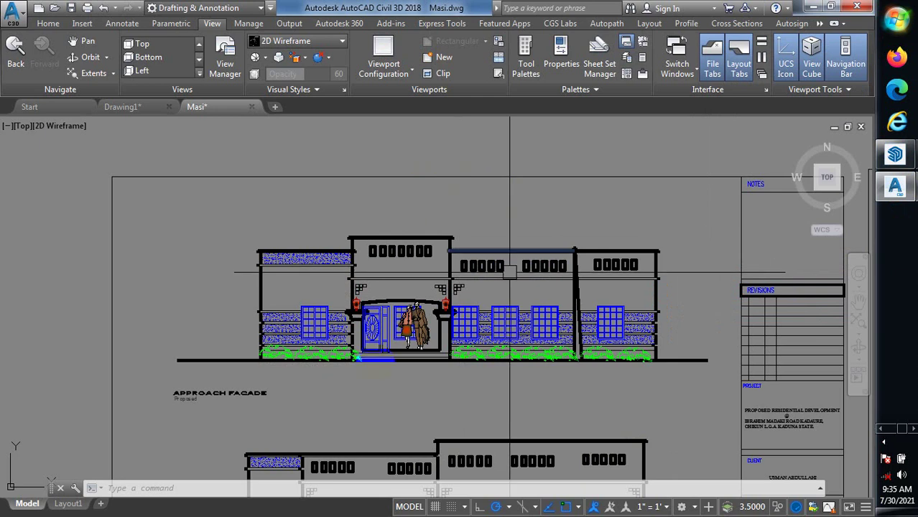
# Examine the approach facade's entrance up close, then view the neighbouring elevation sheets together.
pyautogui.scroll(4, 302, 391)
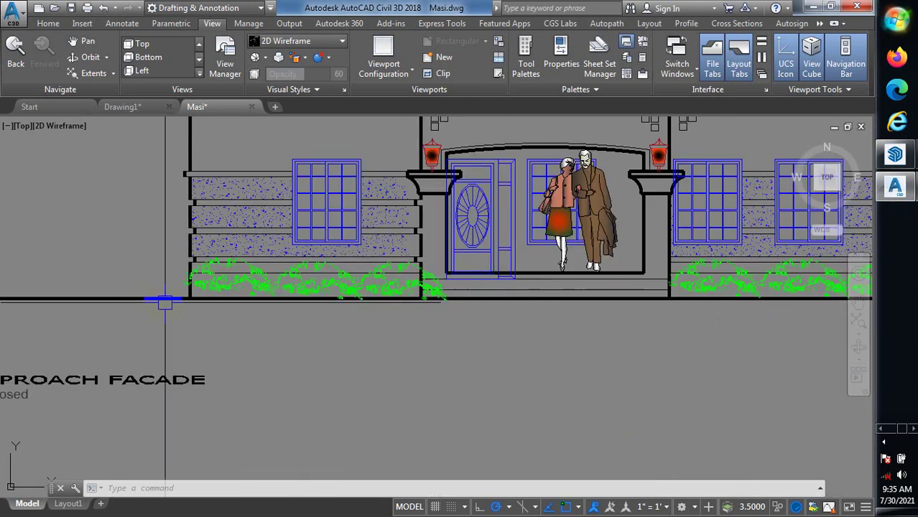
pyautogui.scroll(-4, 165, 302)
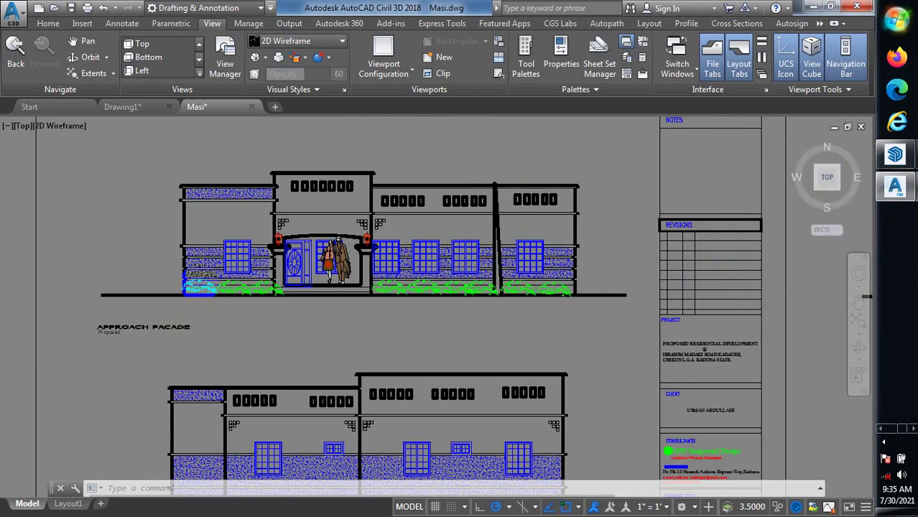
pyautogui.scroll(-3, 250, 277)
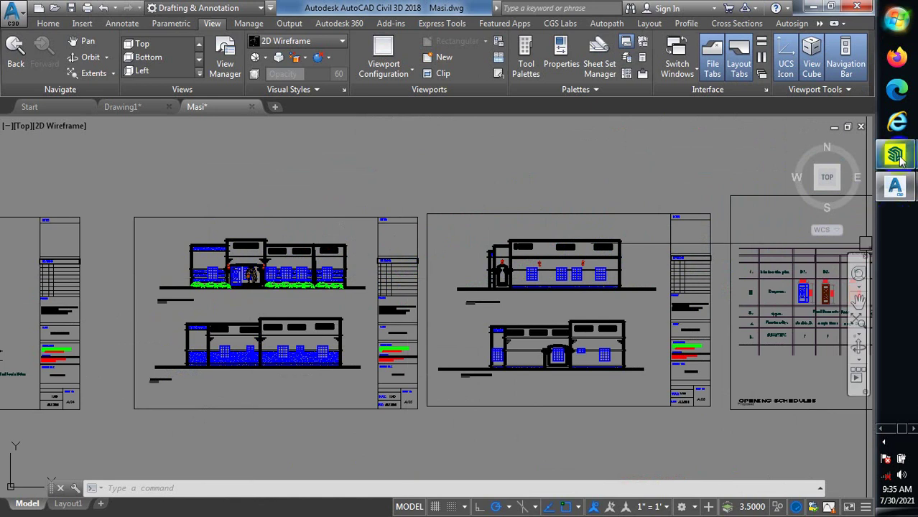
# Preview the Untitled SketchUp house model for comparison with the AutoCAD elevation sheets.
pyautogui.moveTo(900, 159)
pyautogui.click(804, 212)
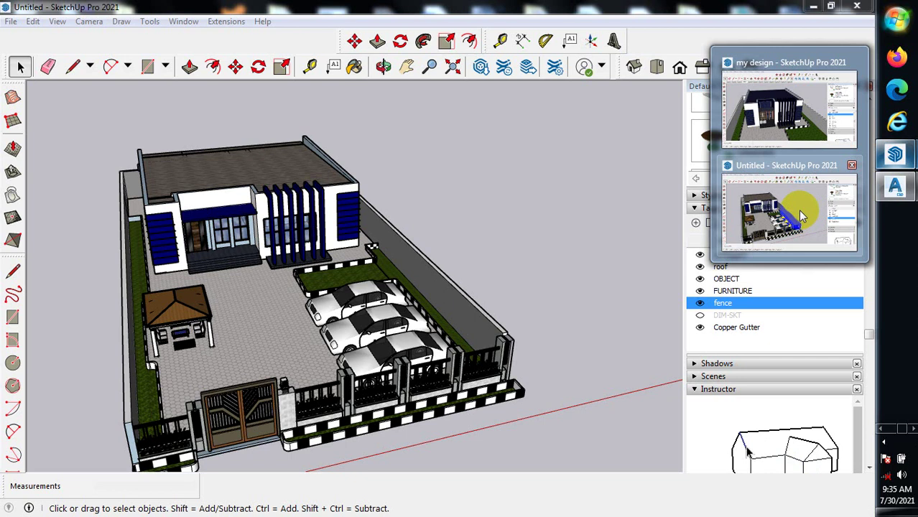
pyautogui.click(800, 219)
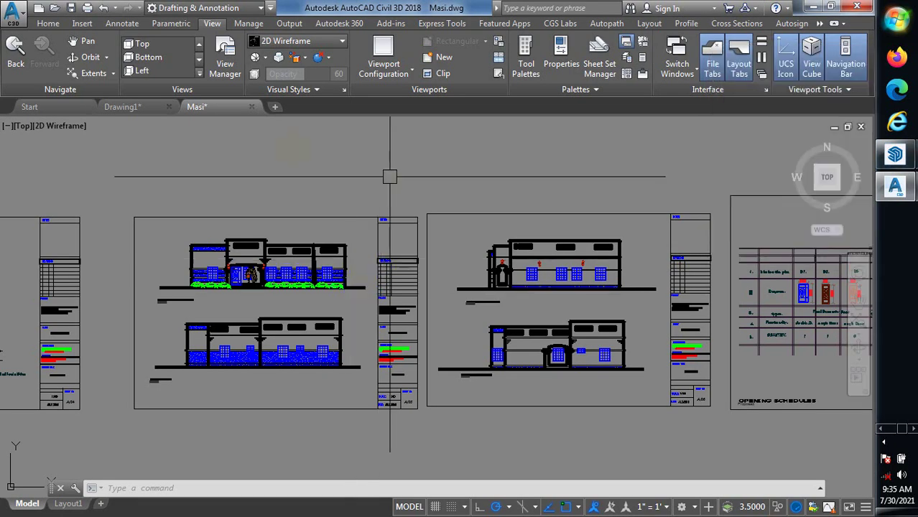
# View the available AutoCAD workspaces, including 3D Modeling, without switching from Drafting & Annotation.
pyautogui.click(258, 8)
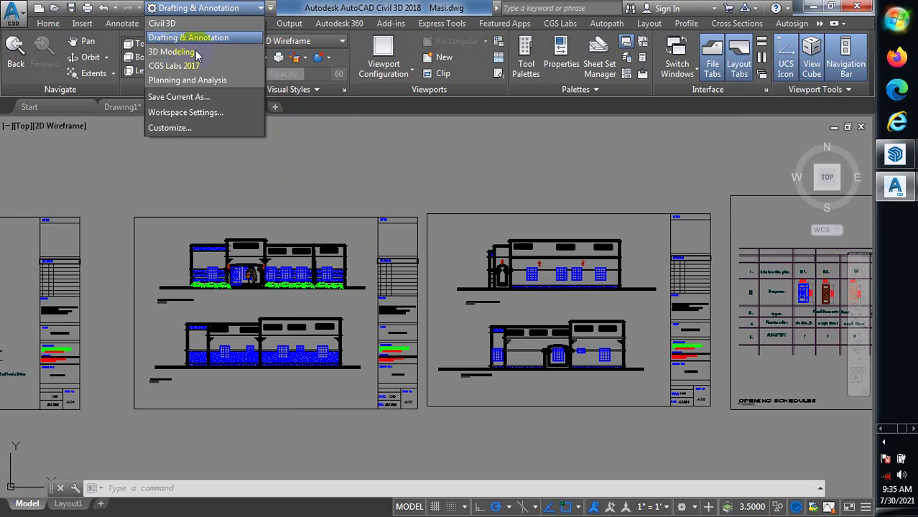
pyautogui.click(364, 171)
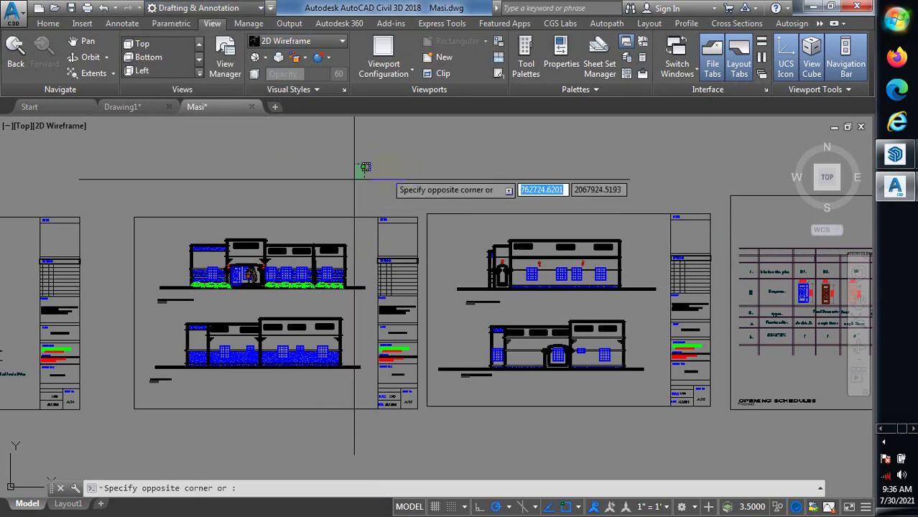
pyautogui.click(667, 164)
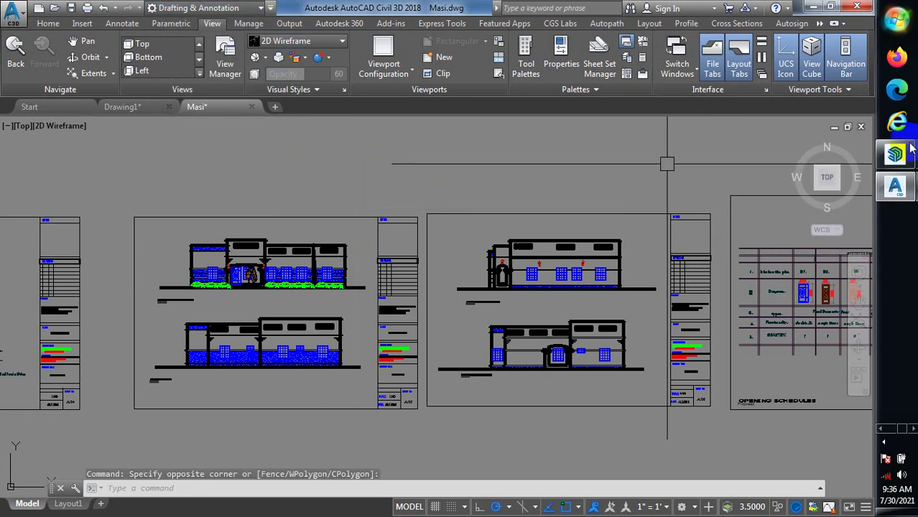
# Switch to the Untitled SketchUp model and examine the house, parked cars, gate and fence.
pyautogui.moveTo(905, 151)
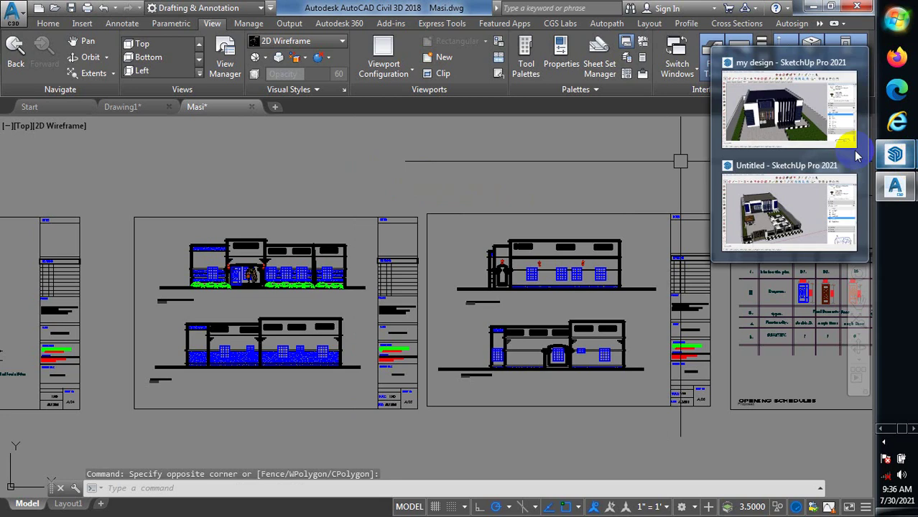
pyautogui.moveTo(780, 113)
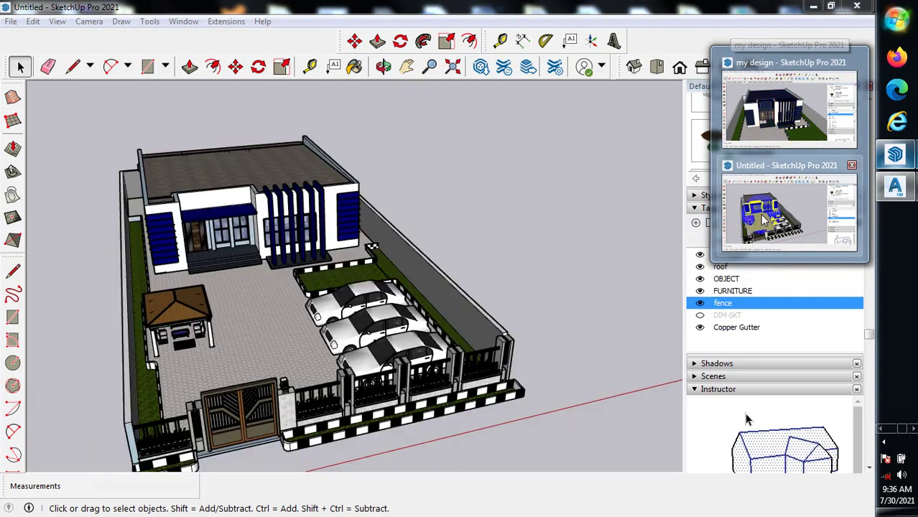
pyautogui.click(789, 212)
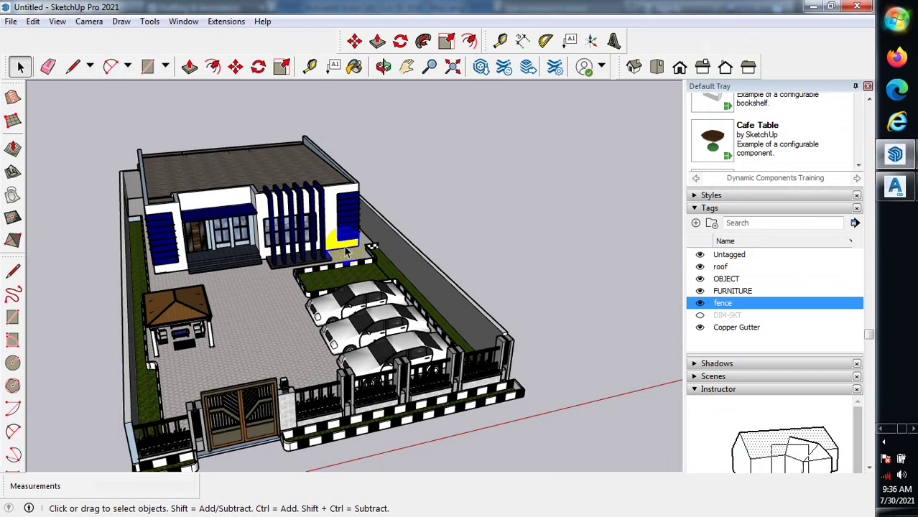
pyautogui.scroll(-3, 396, 228)
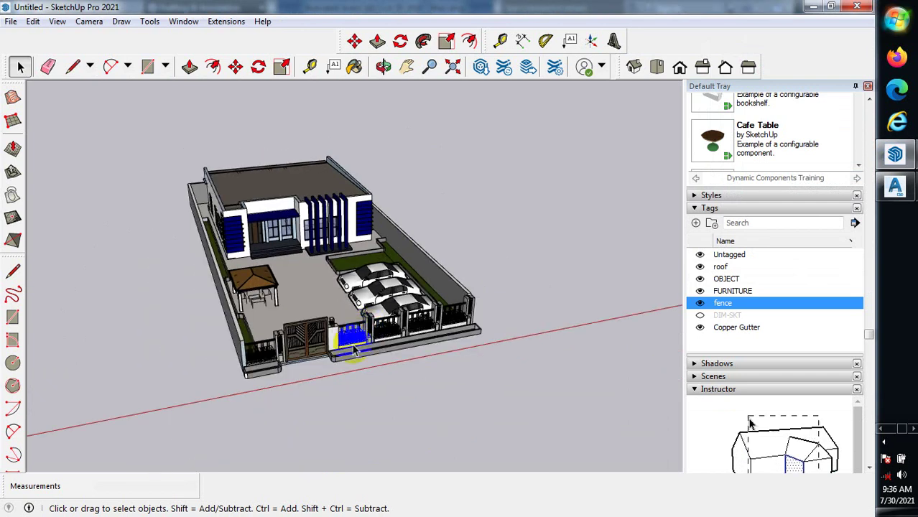
pyautogui.scroll(4, 300, 291)
pyautogui.scroll(2, 246, 334)
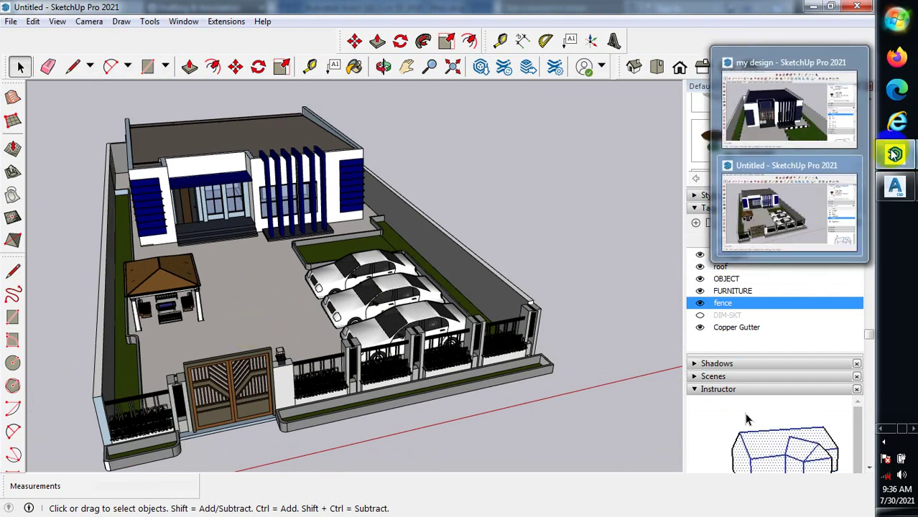
# Switch to the my design model and enter the house through the front entrance to view the living room.
pyautogui.click(789, 108)
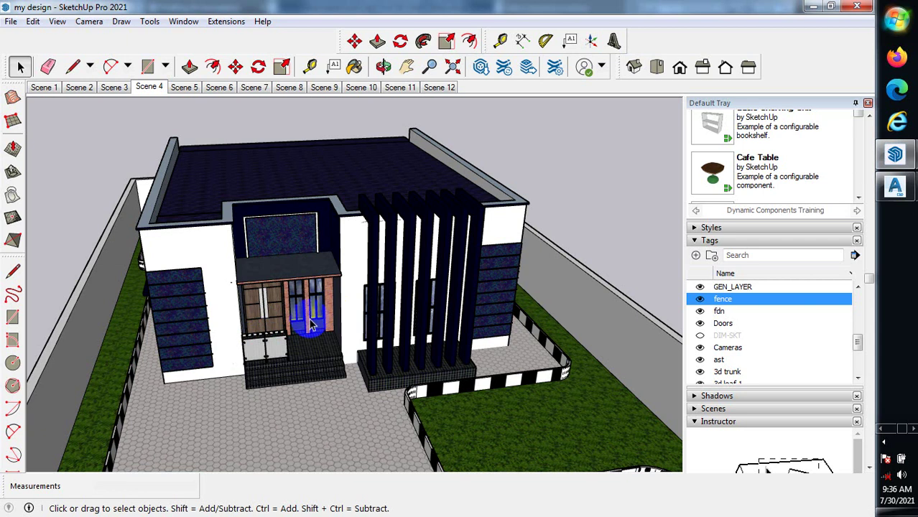
pyautogui.scroll(2, 309, 320)
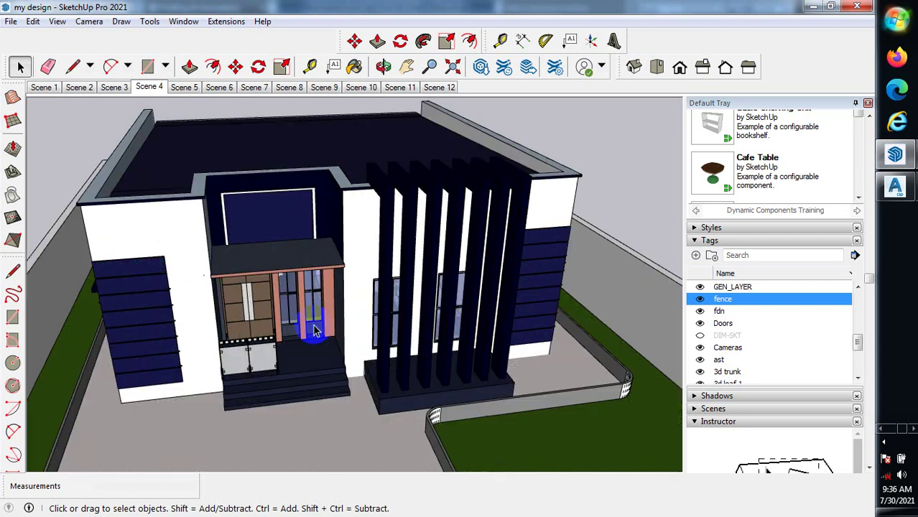
pyautogui.scroll(3, 315, 273)
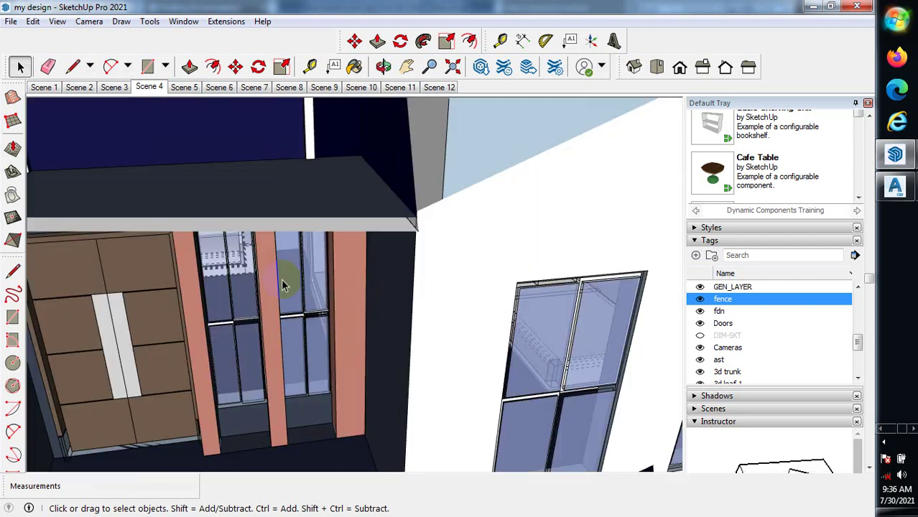
pyautogui.scroll(3, 281, 279)
pyautogui.moveTo(266, 245); pyautogui.dragTo(302, 343, button='middle')
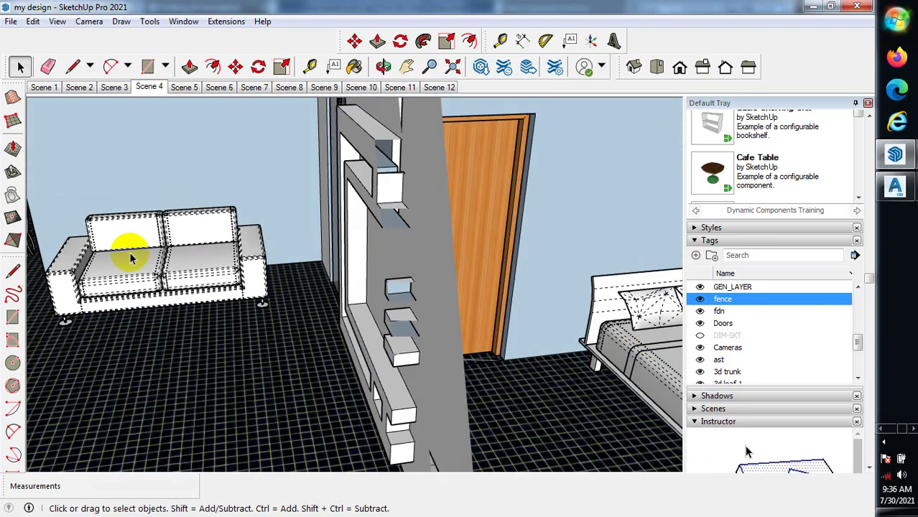
pyautogui.moveTo(262, 263); pyautogui.dragTo(471, 365, button='middle')
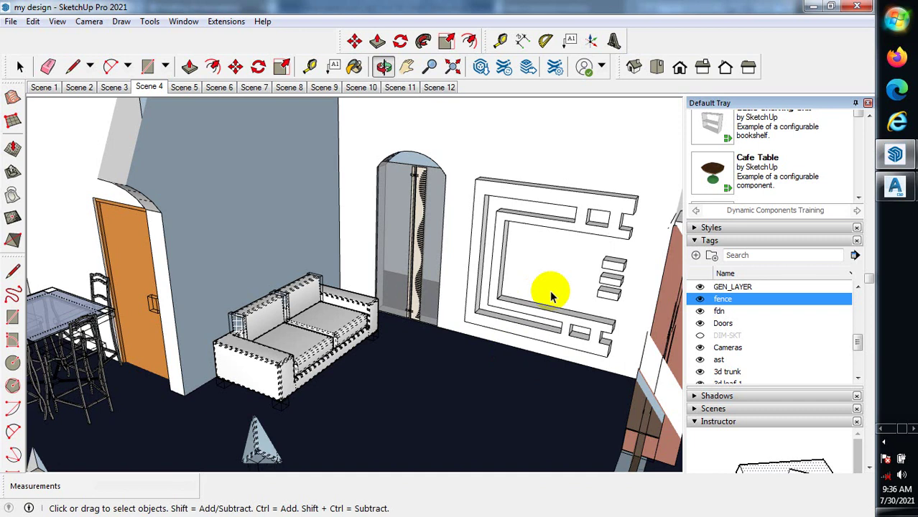
pyautogui.moveTo(558, 225); pyautogui.dragTo(580, 318, button='middle')
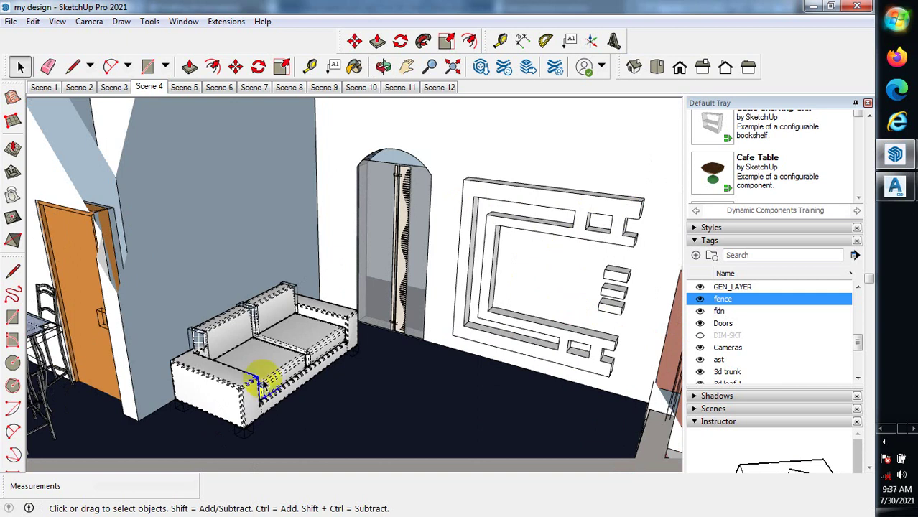
# Examine the furnished living room, arched openings, wall unit and adjoining dining area from several angles.
pyautogui.scroll(-2, 262, 385)
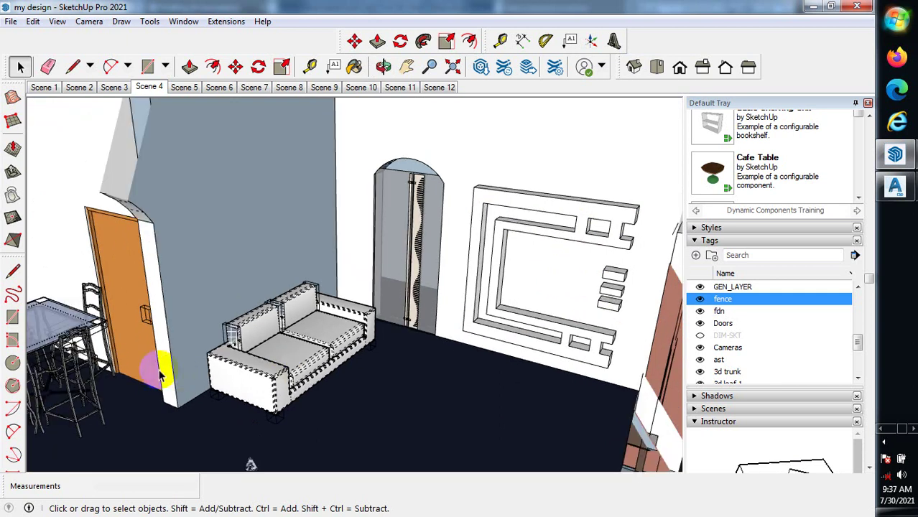
pyautogui.moveTo(161, 375); pyautogui.dragTo(140, 291, button='middle')
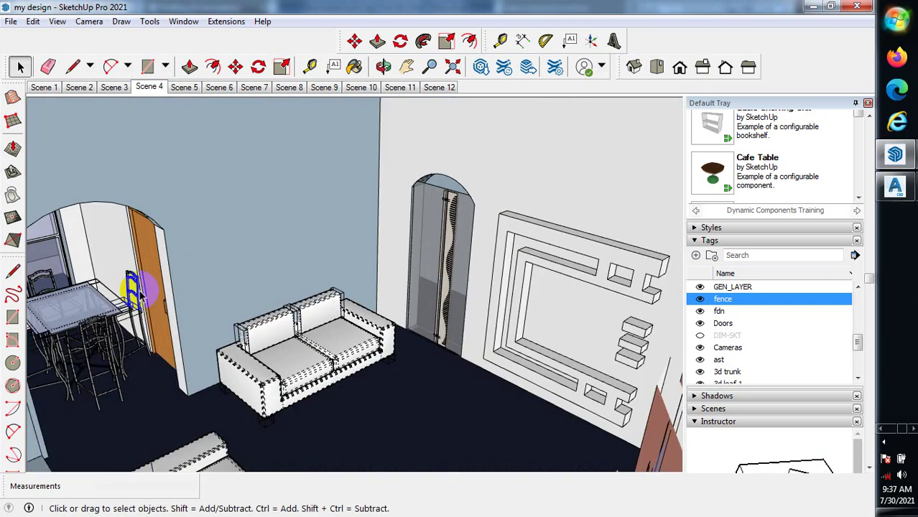
pyautogui.scroll(3, 139, 291)
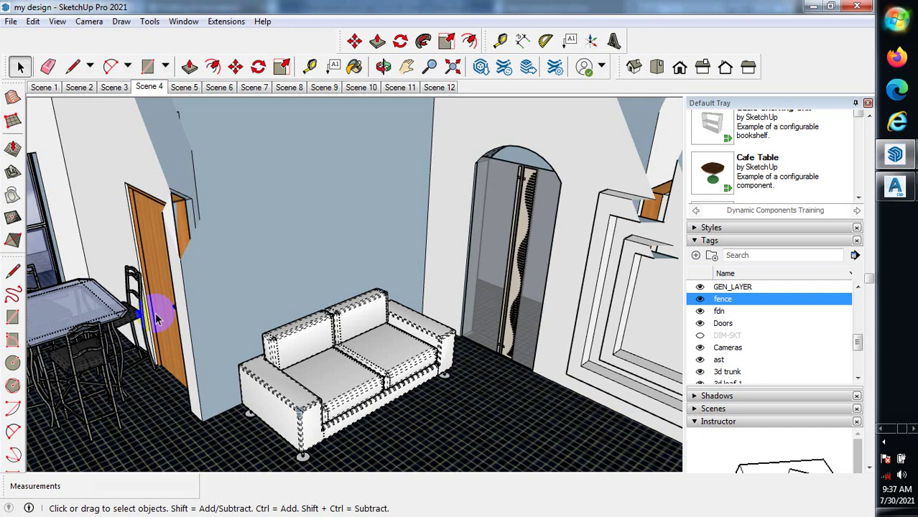
pyautogui.scroll(-3, 147, 303)
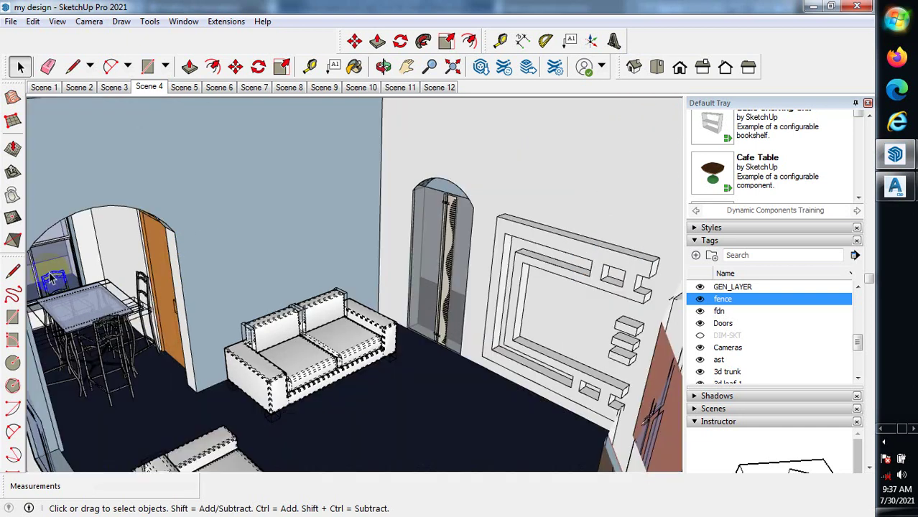
pyautogui.scroll(-3, 112, 260)
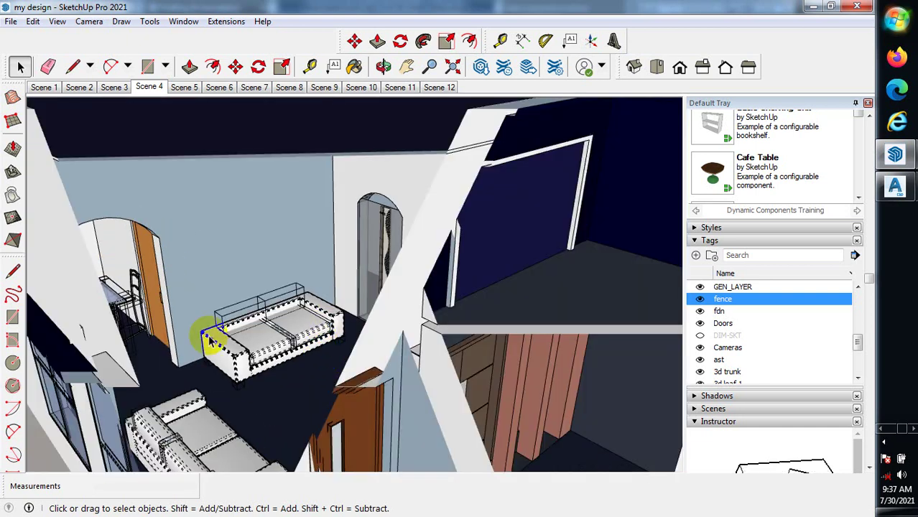
pyautogui.scroll(2, 213, 343)
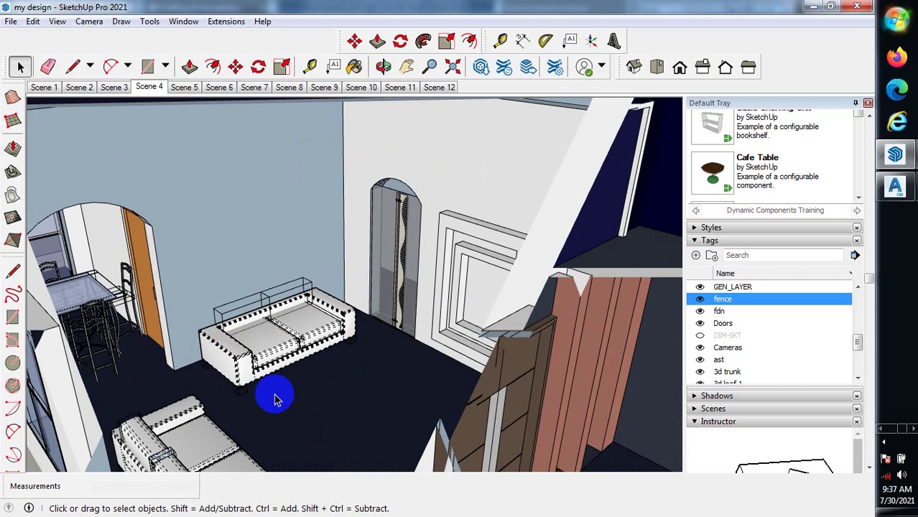
pyautogui.moveTo(276, 397); pyautogui.dragTo(325, 372, button='middle')
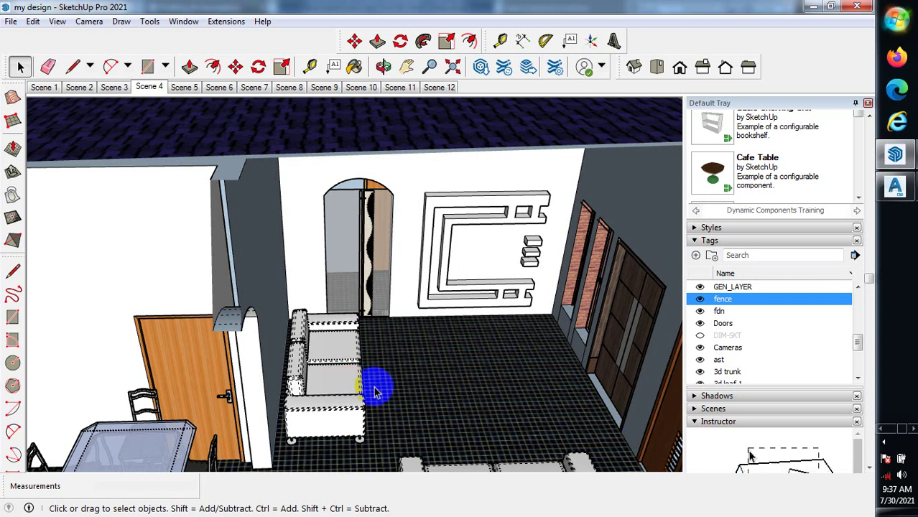
pyautogui.scroll(3, 374, 188)
pyautogui.moveTo(376, 186); pyautogui.dragTo(365, 293, button='middle')
# Return outside to examine the whole compound, then the front entrance and side windows up close.
pyautogui.scroll(-5, 215, 258)
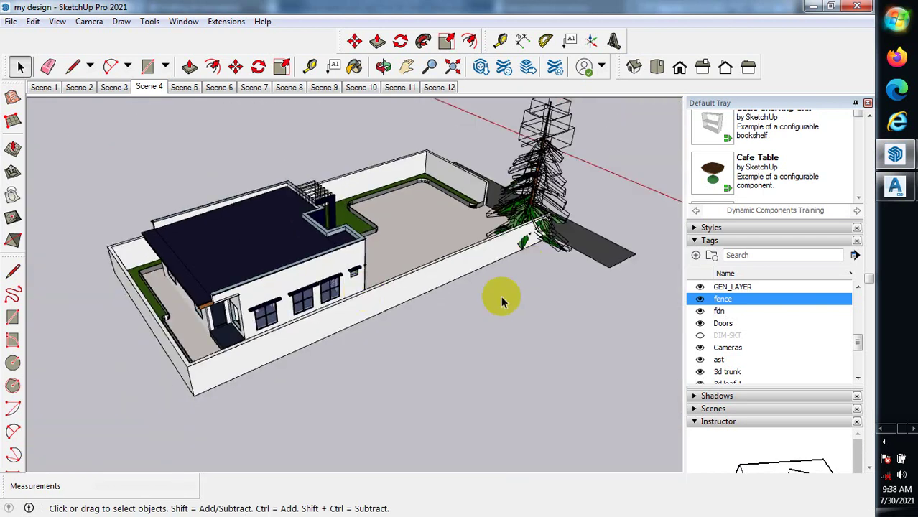
pyautogui.moveTo(423, 245); pyautogui.dragTo(392, 186, button='middle')
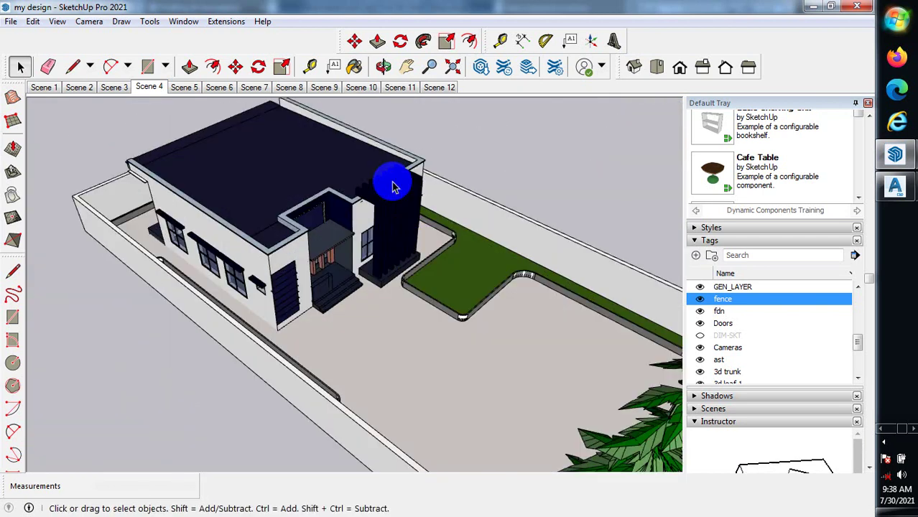
pyautogui.scroll(5, 308, 302)
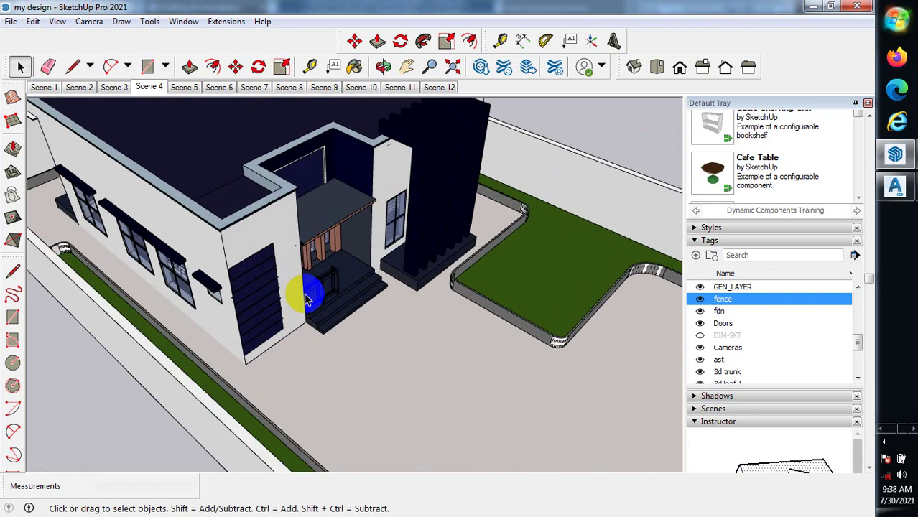
pyautogui.moveTo(317, 276); pyautogui.dragTo(561, 122, button='middle')
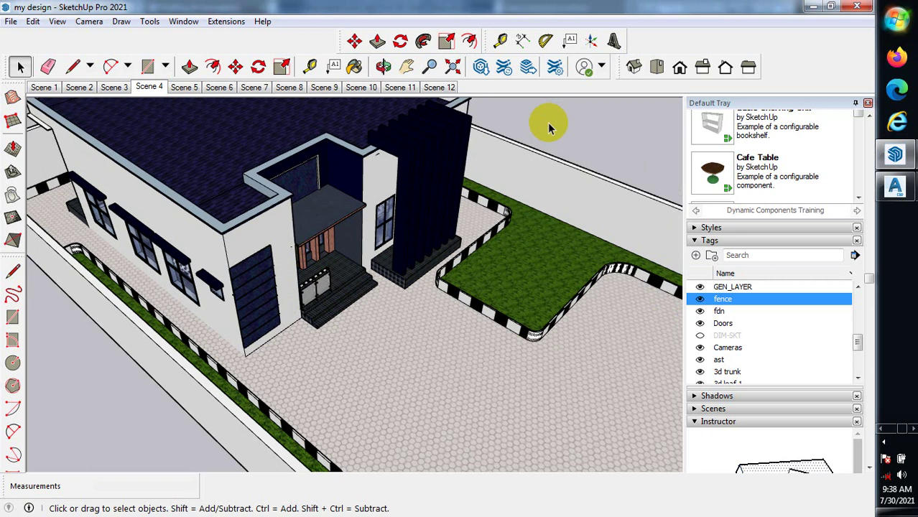
# Switch to the Untitled SketchUp model and hide its fence tag.
pyautogui.moveTo(906, 164)
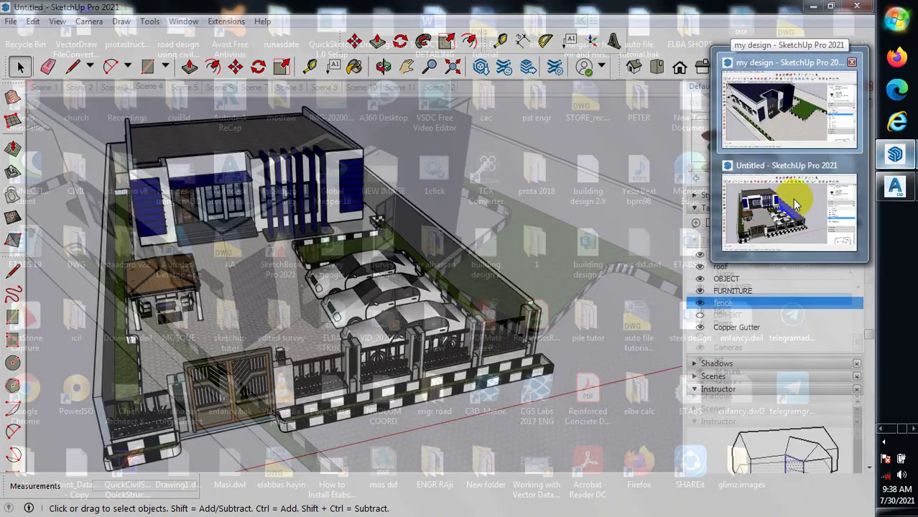
pyautogui.click(789, 199)
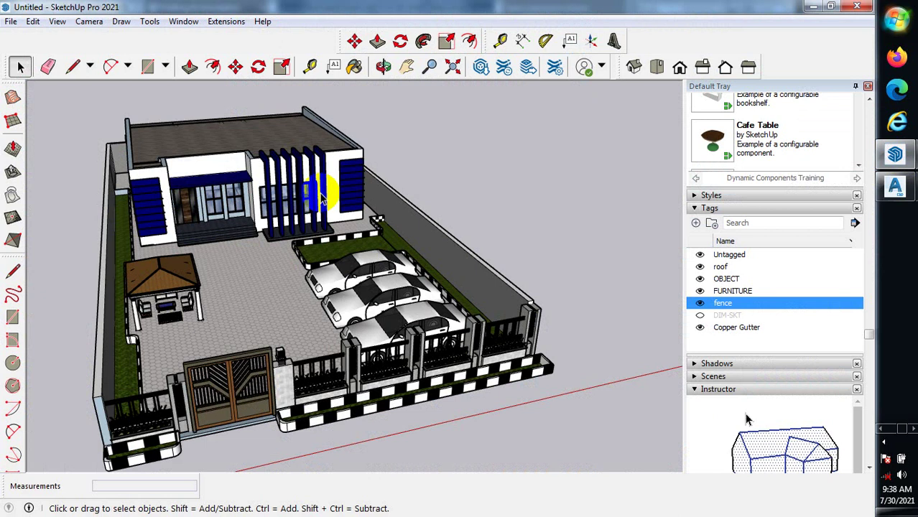
pyautogui.moveTo(321, 198); pyautogui.dragTo(495, 296, button='middle')
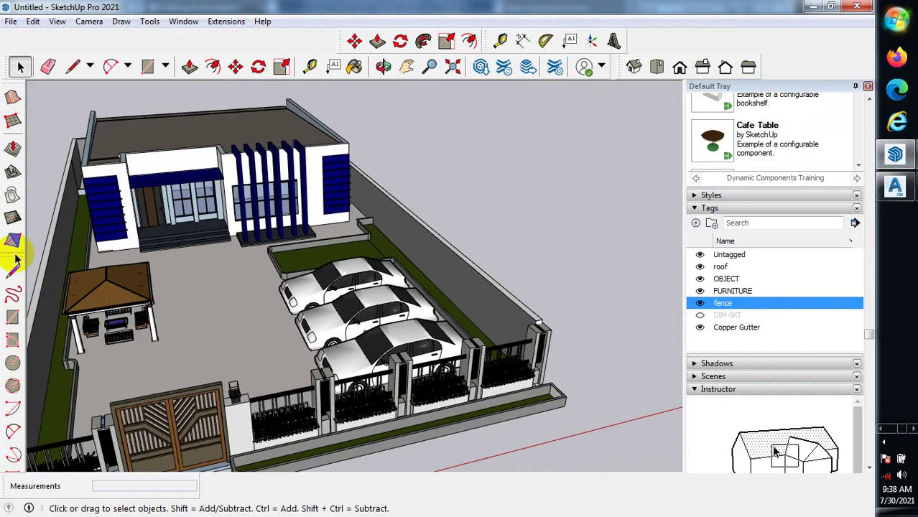
pyautogui.click(700, 305)
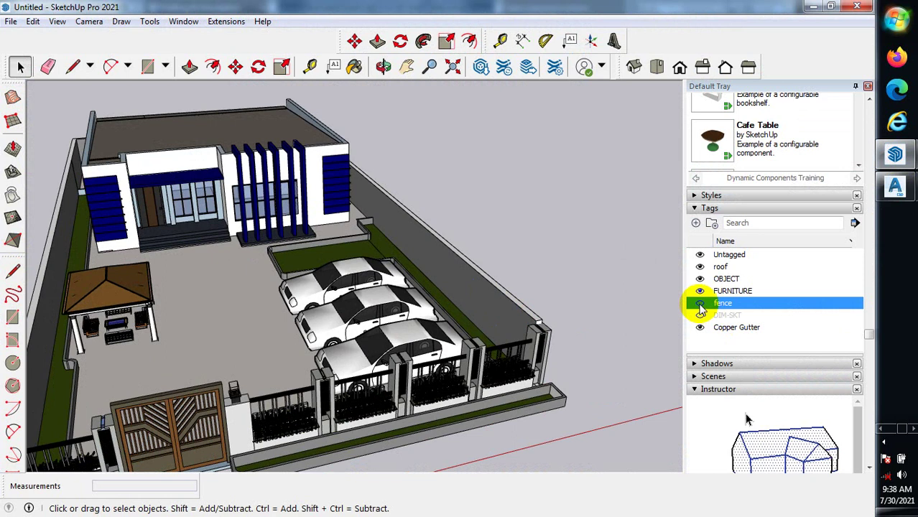
pyautogui.click(413, 302)
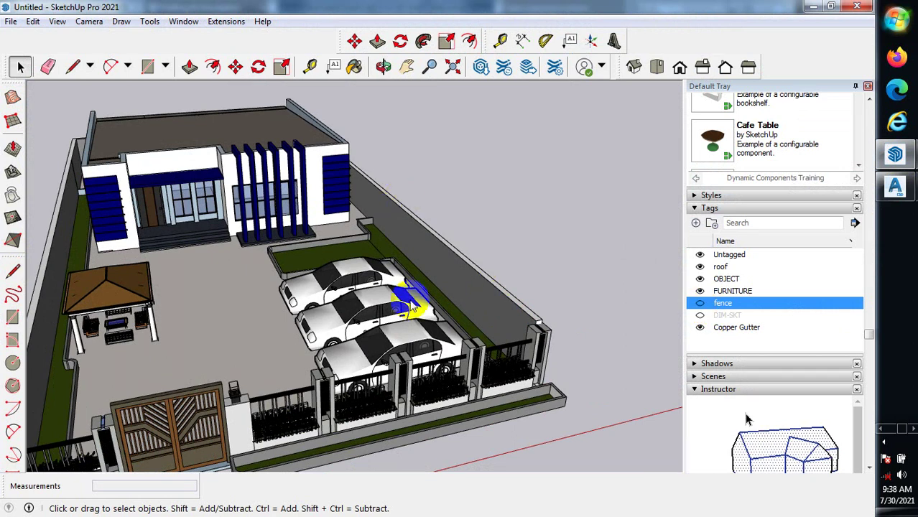
pyautogui.click(501, 309)
pyautogui.click(287, 395)
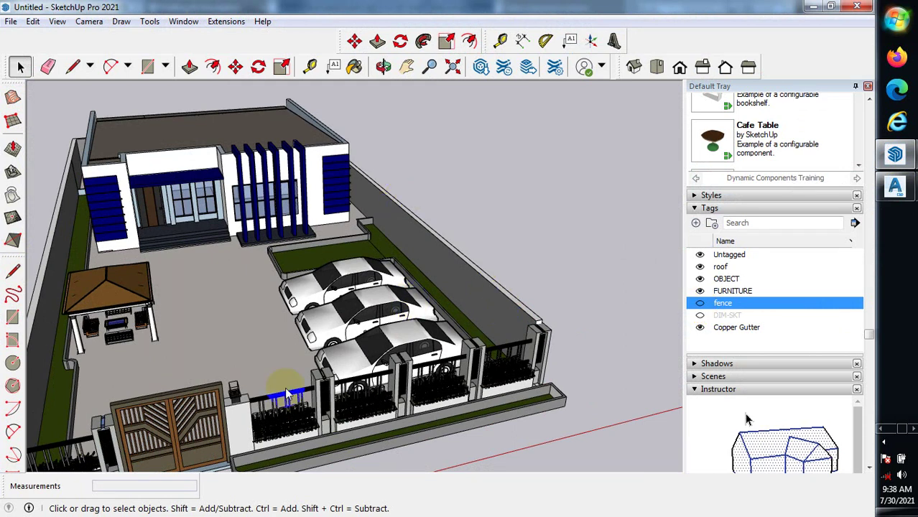
pyautogui.click(386, 404)
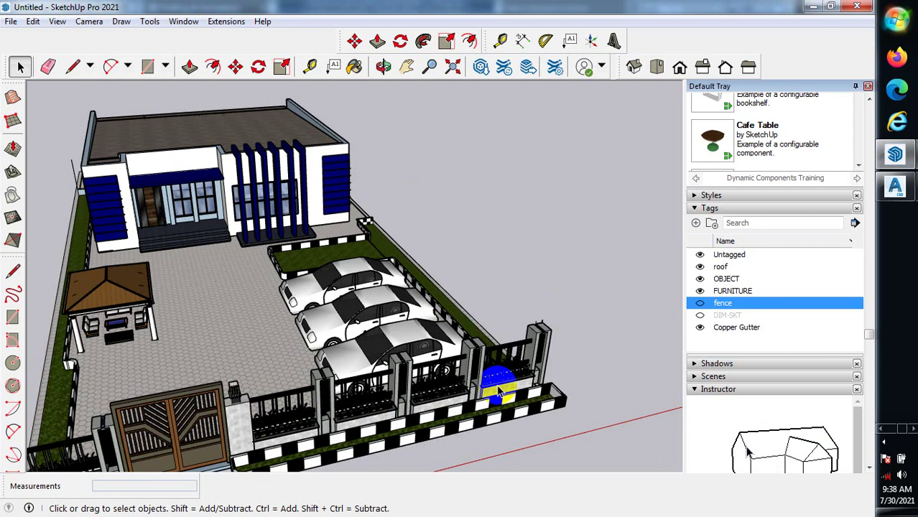
pyautogui.click(498, 387)
pyautogui.click(525, 365)
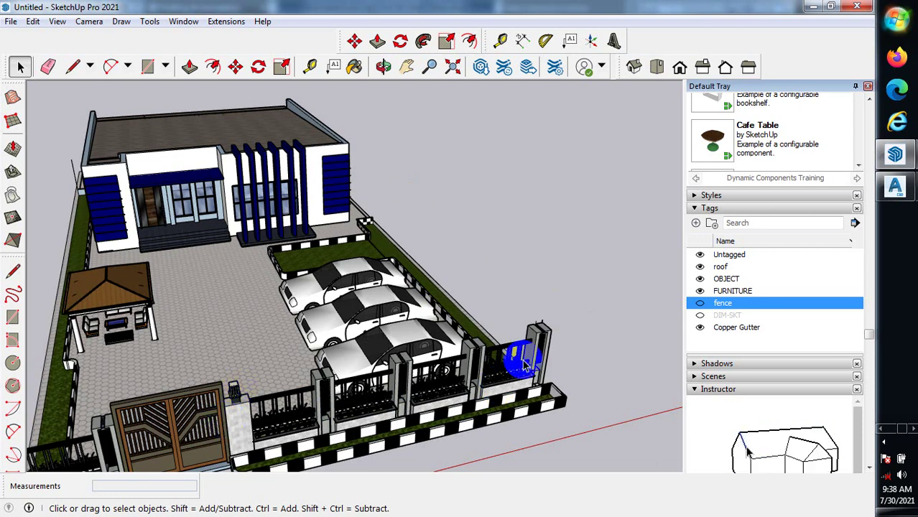
pyautogui.click(524, 349)
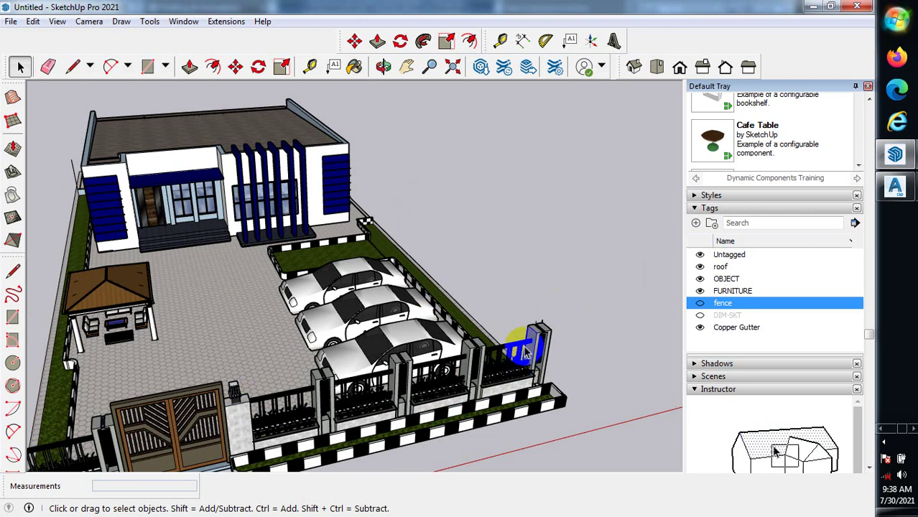
pyautogui.click(516, 378)
pyautogui.click(448, 374)
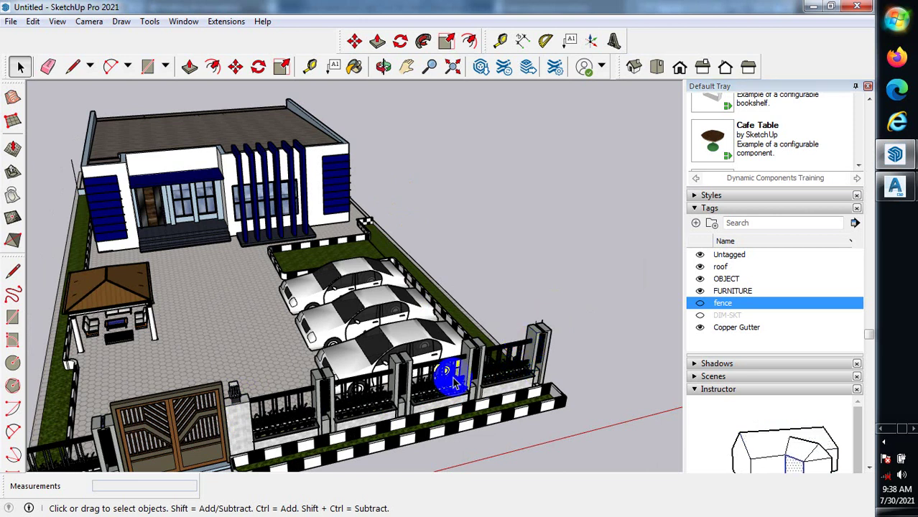
pyautogui.click(453, 383)
pyautogui.click(341, 393)
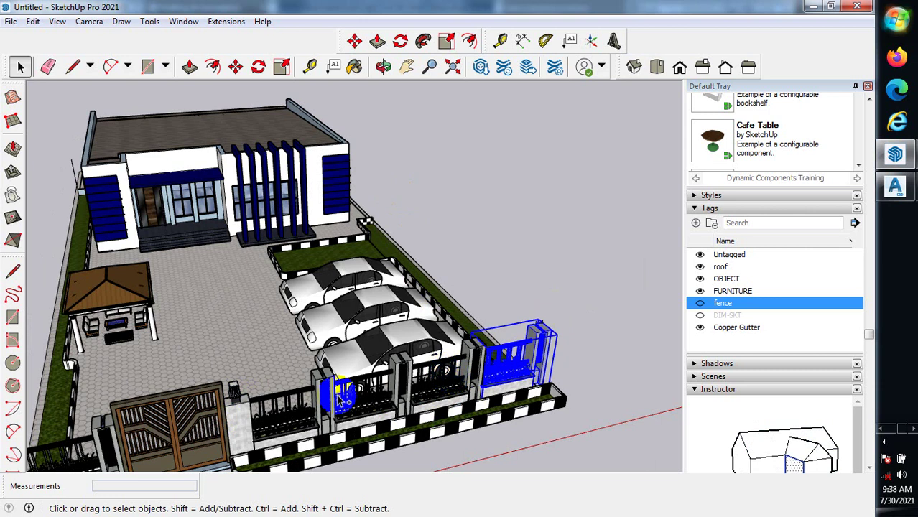
pyautogui.click(357, 390)
pyautogui.keyDown('shift'); pyautogui.click(398, 382); pyautogui.keyUp('shift')
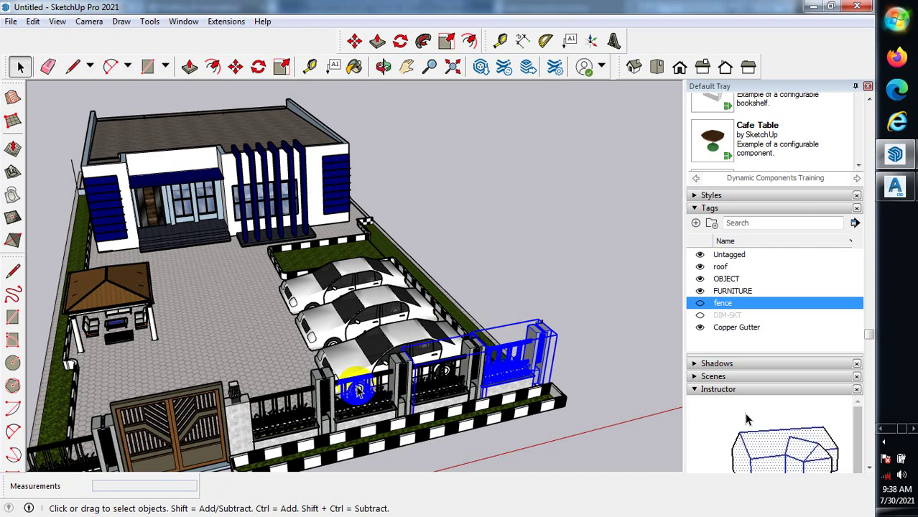
pyautogui.keyDown('shift'); pyautogui.click(297, 404); pyautogui.keyUp('shift')
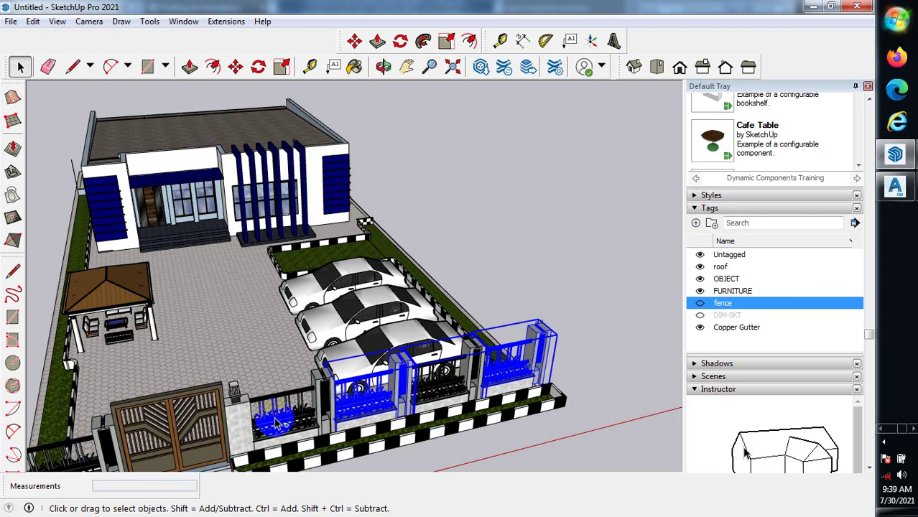
pyautogui.click(85, 442)
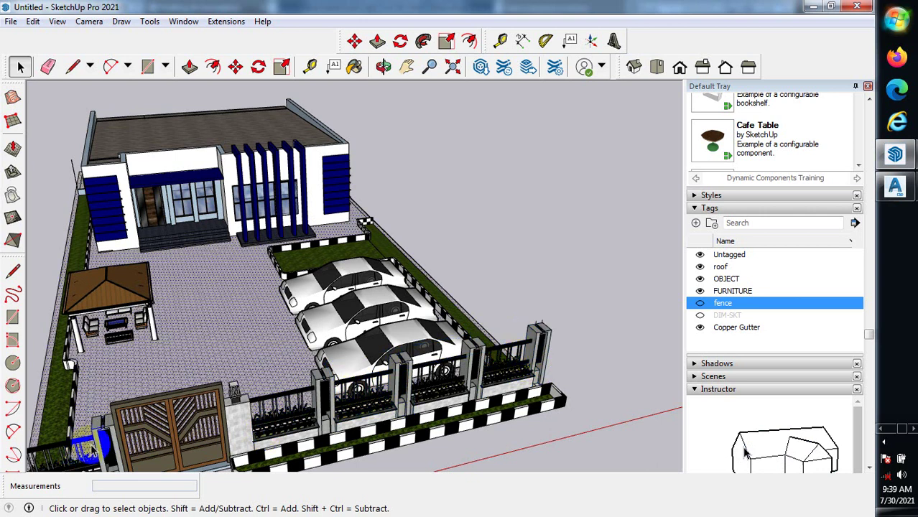
pyautogui.click(264, 420)
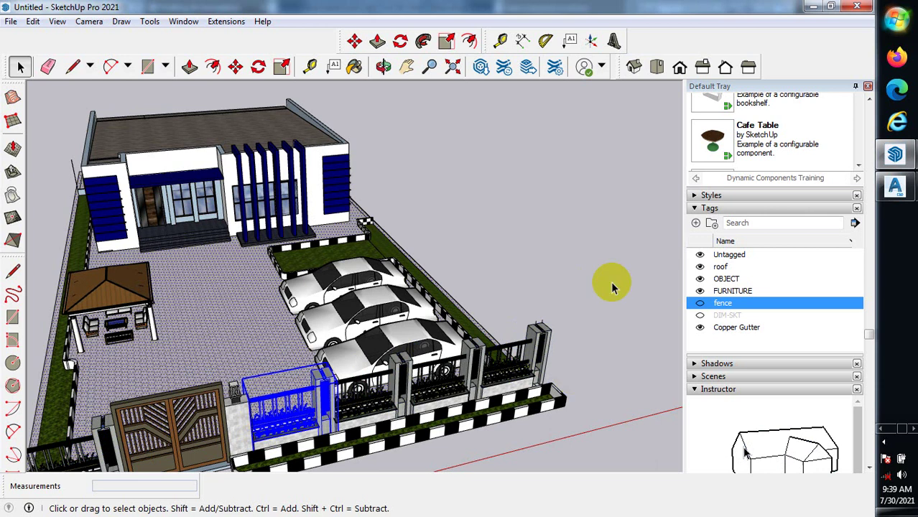
# Assign the fence tag to four front fence panels, three between the gate and the far corner and one beyond the gate.
pyautogui.click(539, 353)
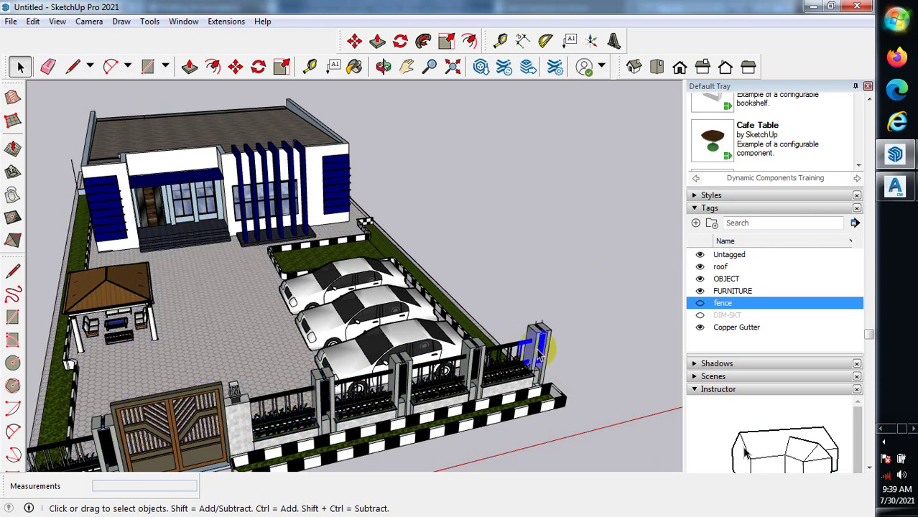
pyautogui.click(512, 370)
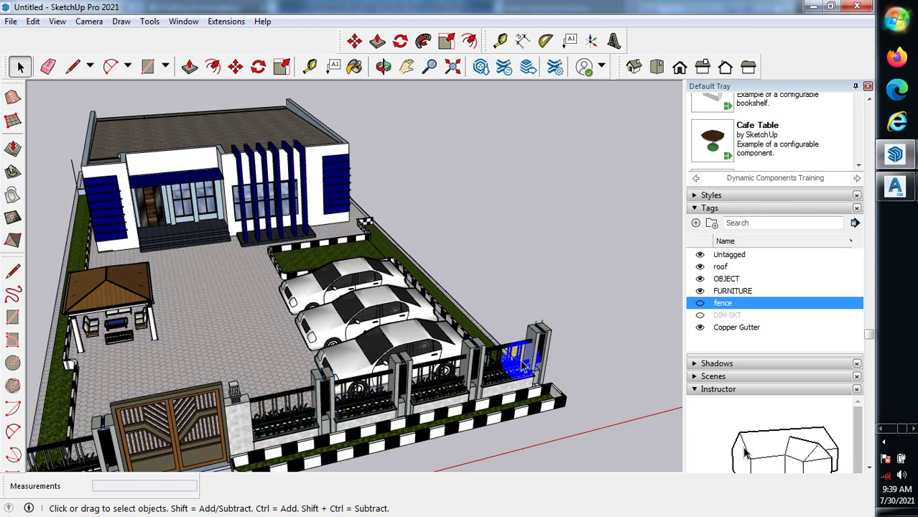
pyautogui.click(480, 368)
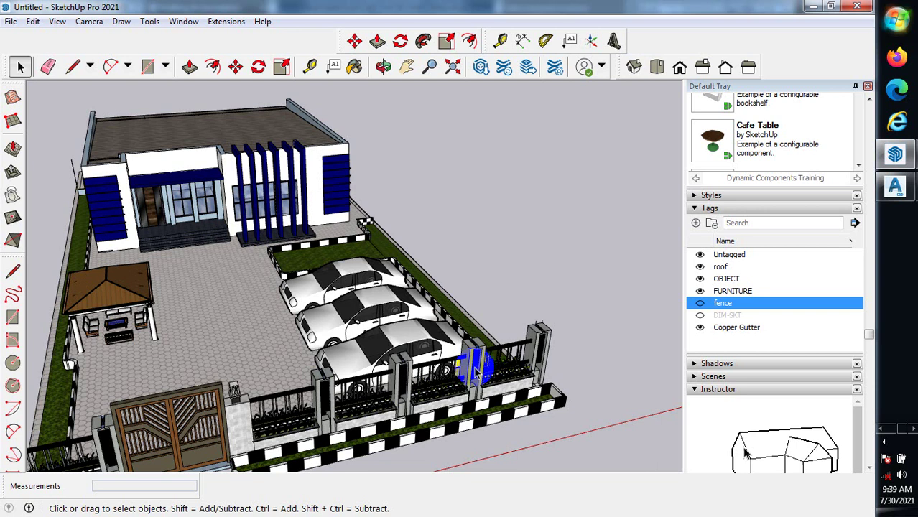
pyautogui.click(476, 371)
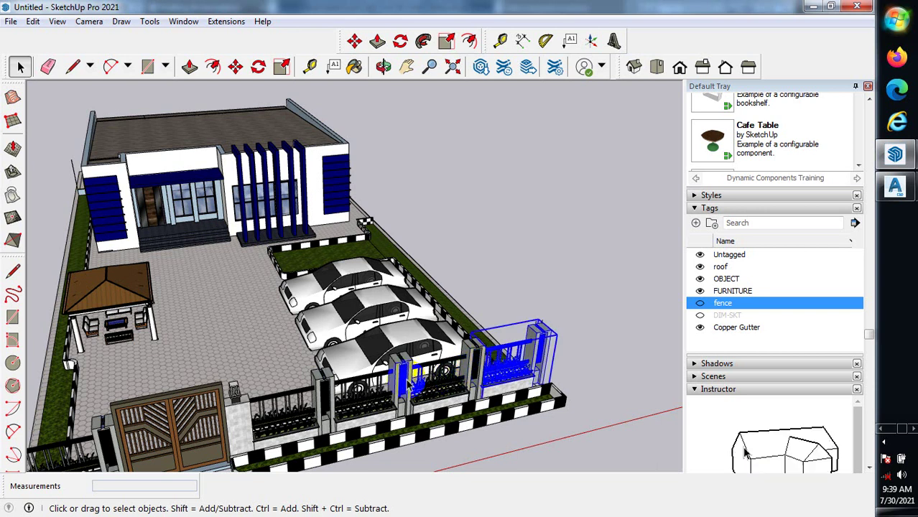
pyautogui.click(467, 375)
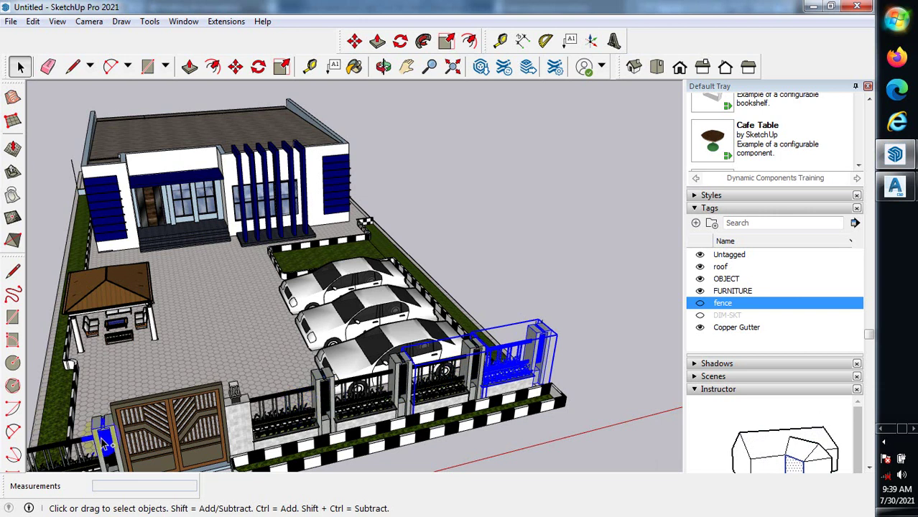
pyautogui.keyDown('ctrl'); pyautogui.click(282, 402); pyautogui.keyUp('ctrl')
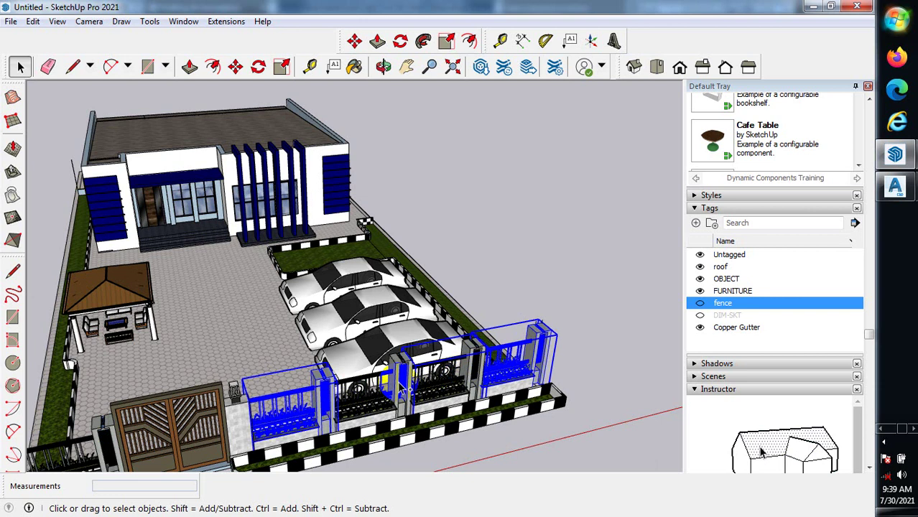
pyautogui.keyDown('ctrl'); pyautogui.click(412, 383); pyautogui.keyUp('ctrl')
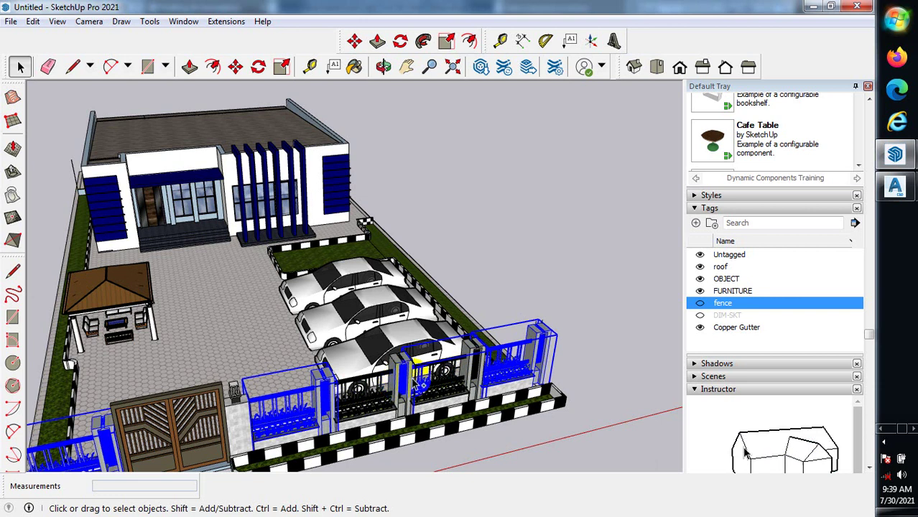
pyautogui.keyDown('ctrl'); pyautogui.click(482, 357); pyautogui.keyUp('ctrl')
pyautogui.click(869, 334)
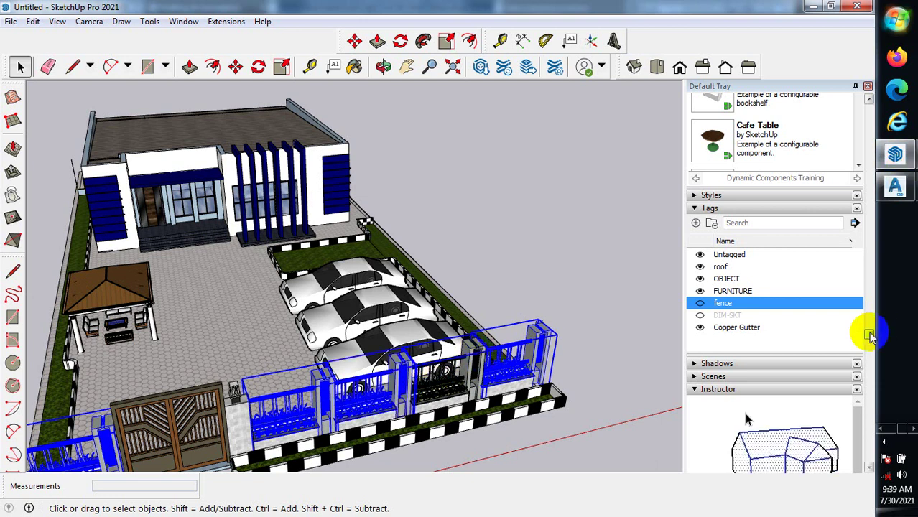
pyautogui.moveTo(869, 335); pyautogui.dragTo(853, 109)
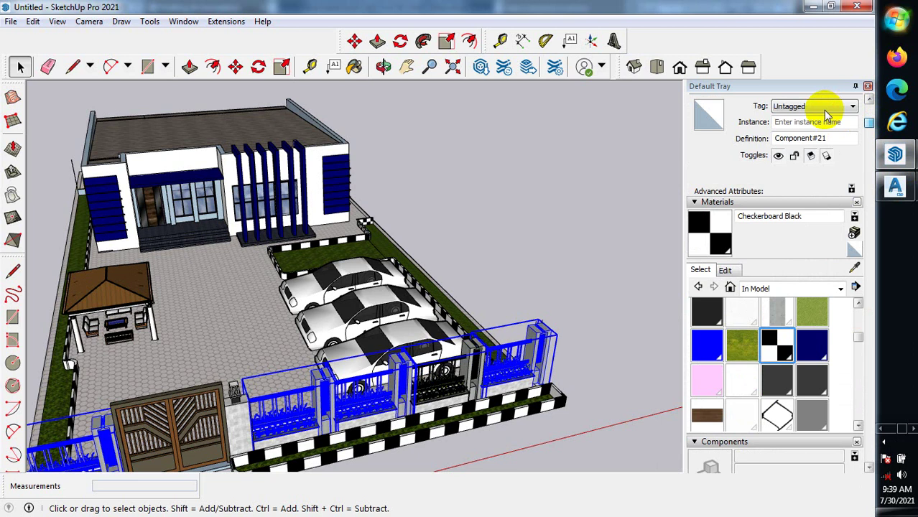
pyautogui.click(823, 107)
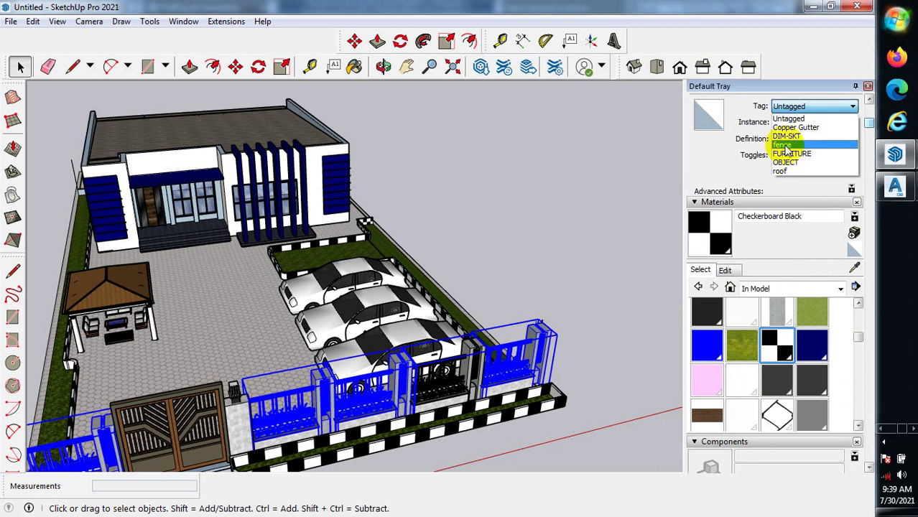
pyautogui.click(785, 146)
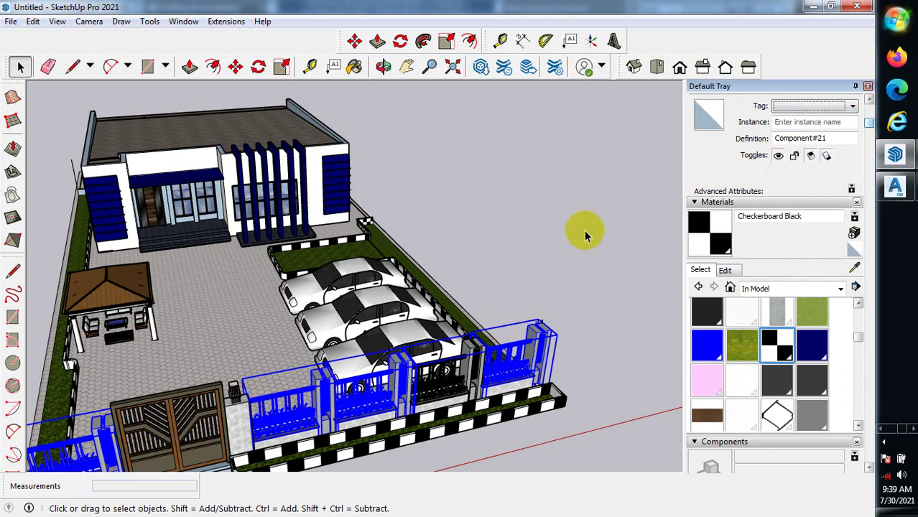
# Assign the remaining front fence panel beside the nearest car to the fence tag.
pyautogui.click(423, 392)
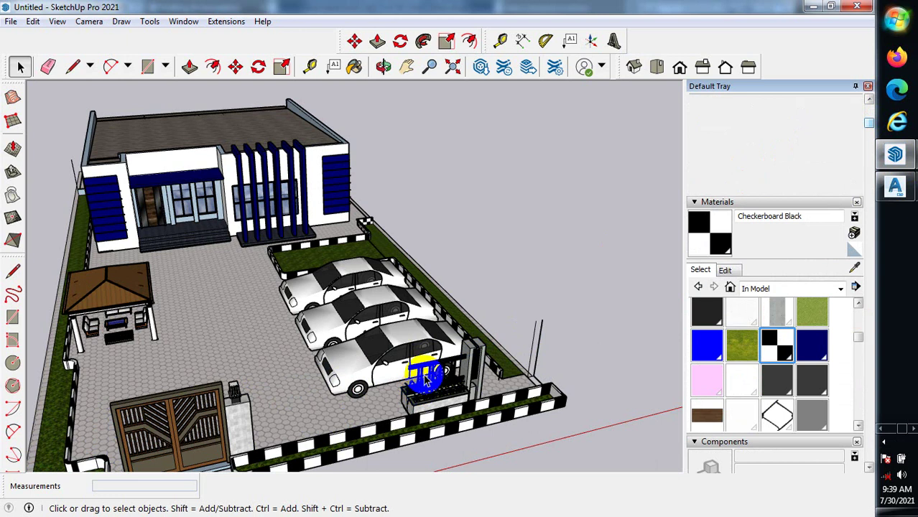
pyautogui.click(740, 230)
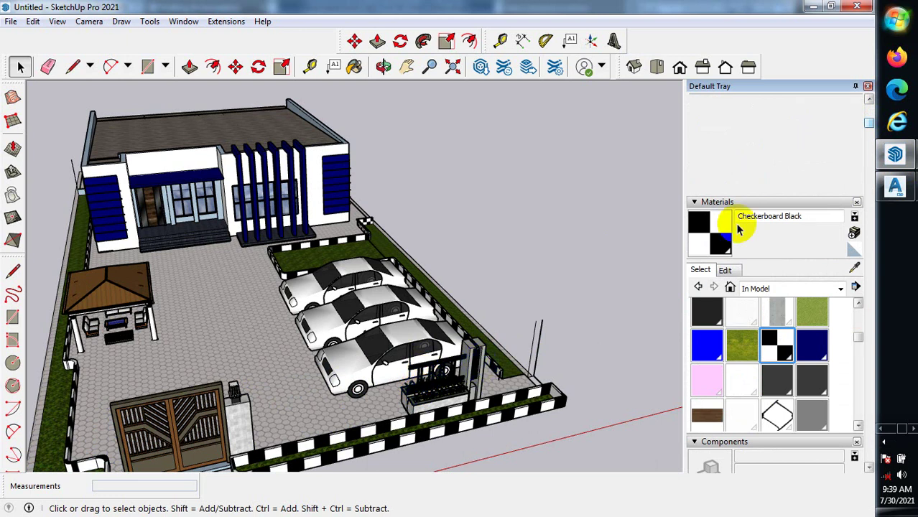
pyautogui.click(442, 367)
pyautogui.click(852, 107)
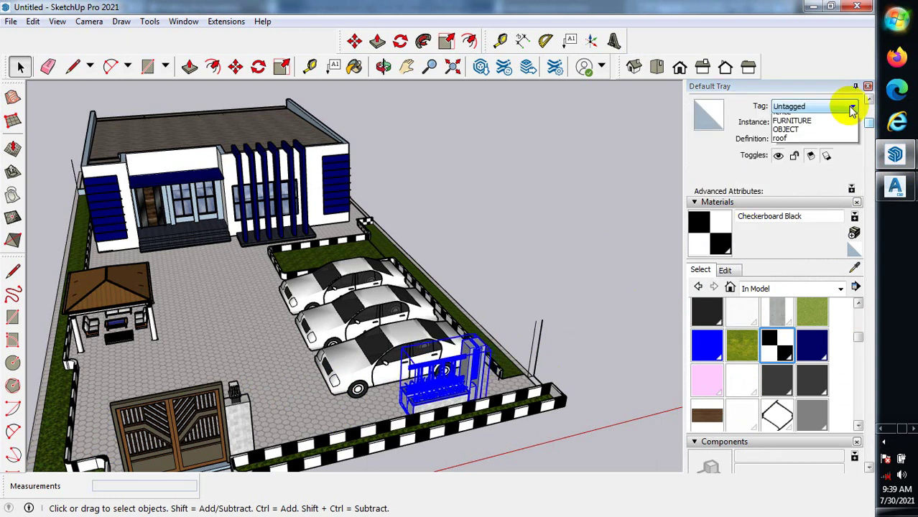
pyautogui.click(783, 145)
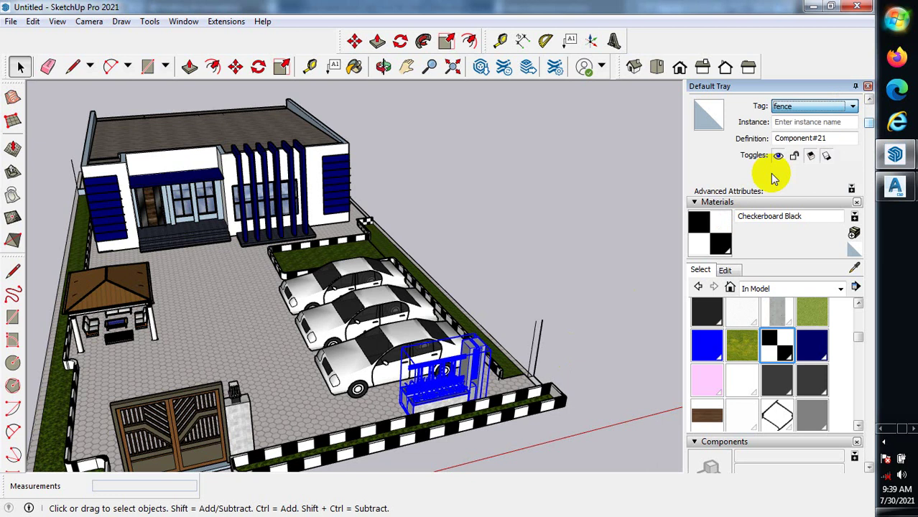
pyautogui.click(494, 366)
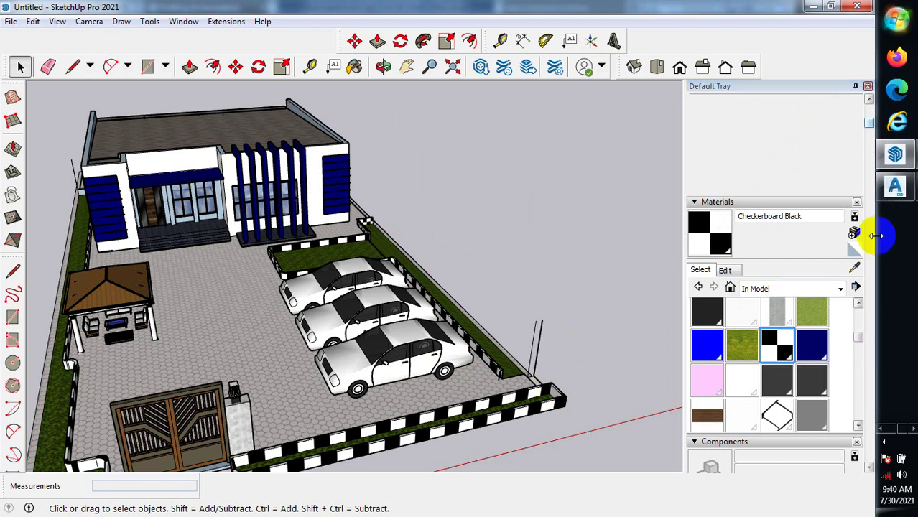
# Examine the yard with the front fence hidden and review the list of tags.
pyautogui.moveTo(871, 123); pyautogui.dragTo(871, 345)
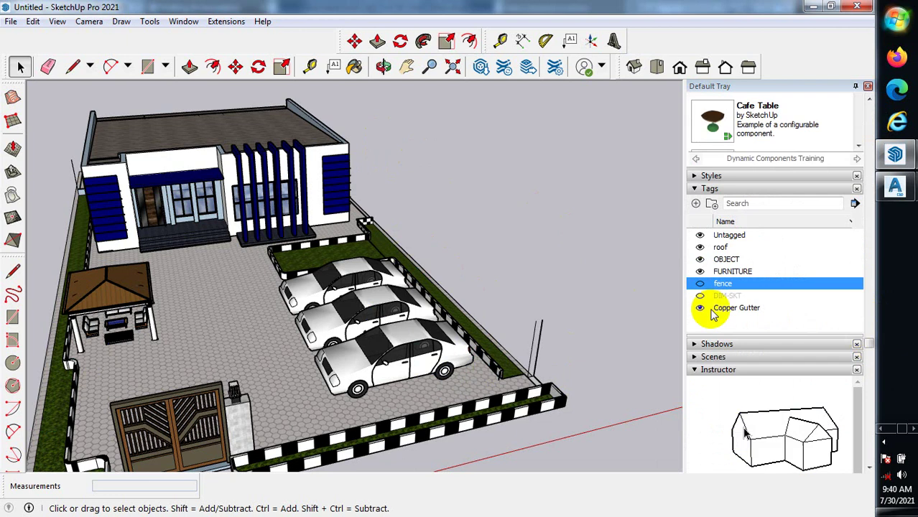
pyautogui.scroll(2, 681, 255)
pyautogui.scroll(2, 781, 338)
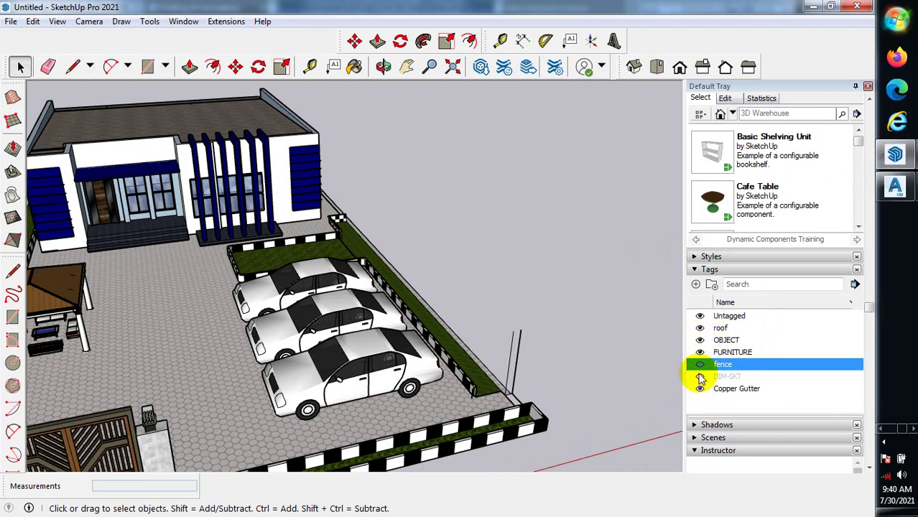
pyautogui.click(697, 270)
pyautogui.click(697, 270)
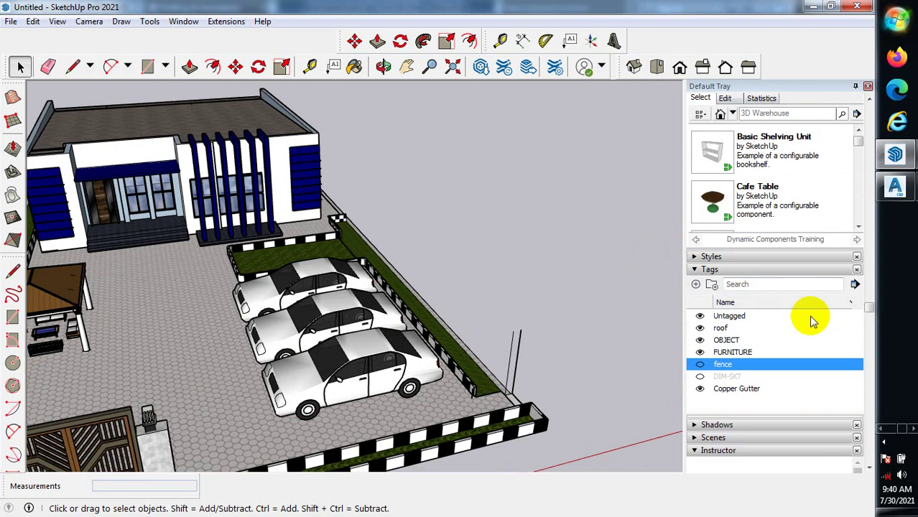
pyautogui.scroll(2, 813, 389)
pyautogui.scroll(-2, 800, 402)
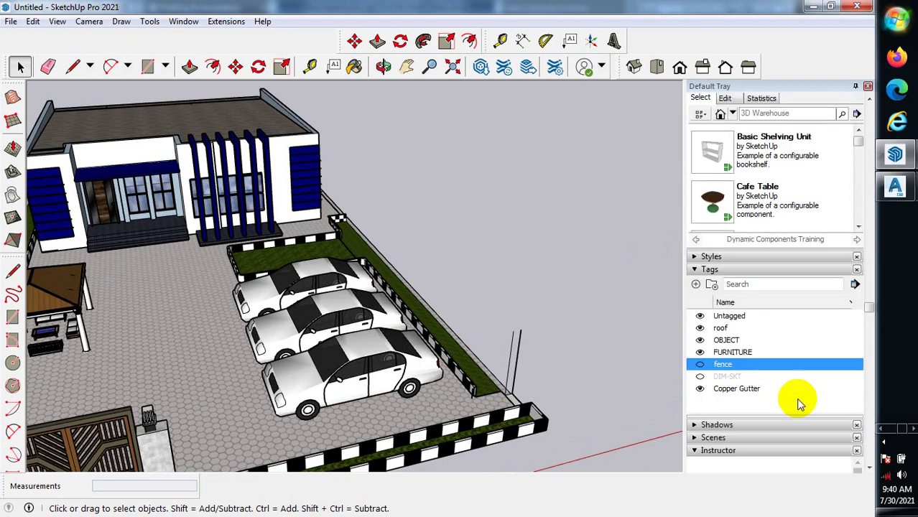
pyautogui.scroll(2, 755, 394)
pyautogui.scroll(-2, 747, 413)
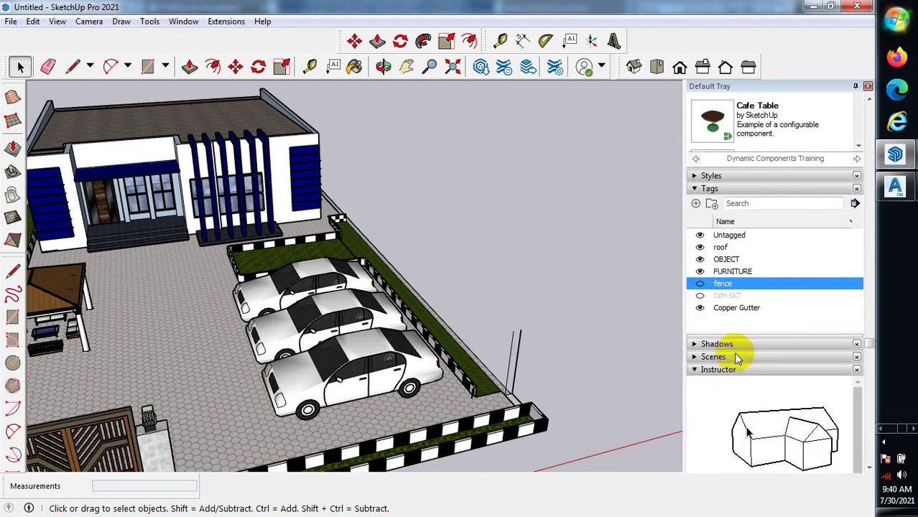
pyautogui.scroll(1, 732, 366)
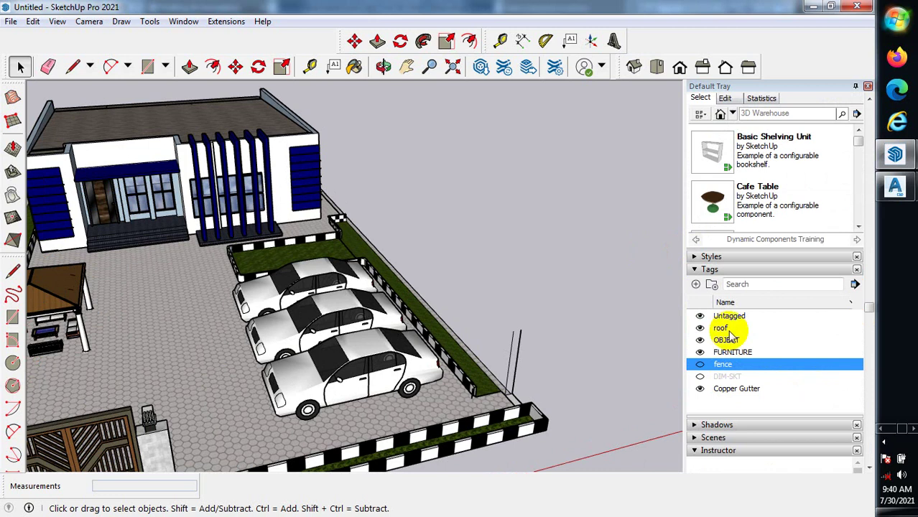
# Hide the roof tag and show it again, and hide the OBJECT tag.
pyautogui.click(701, 329)
pyautogui.click(701, 329)
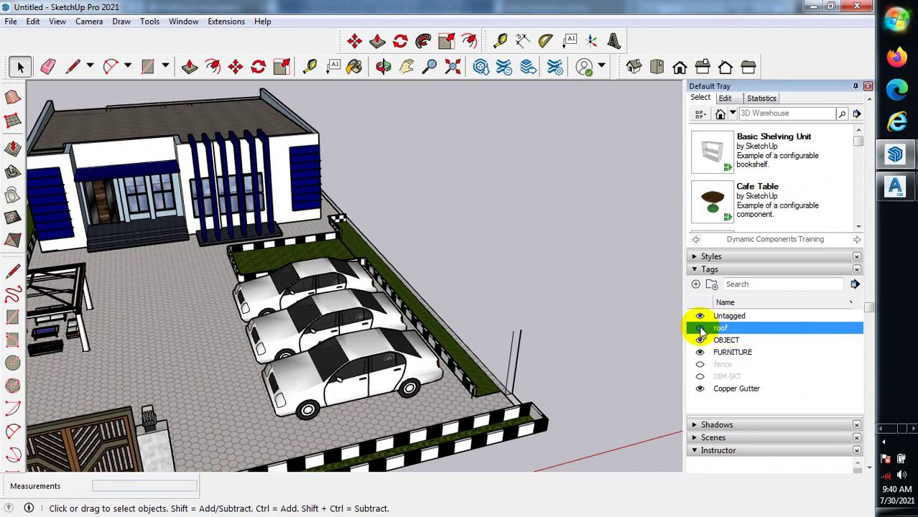
pyautogui.click(701, 328)
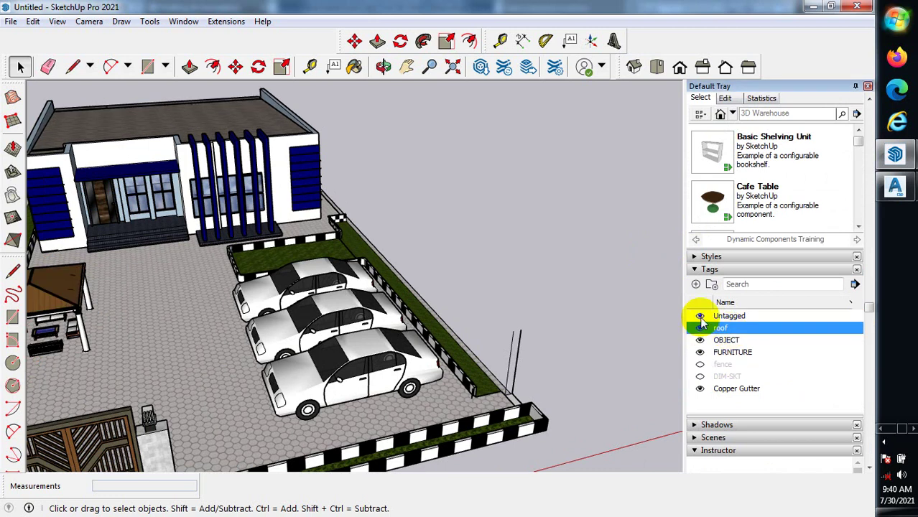
pyautogui.click(700, 341)
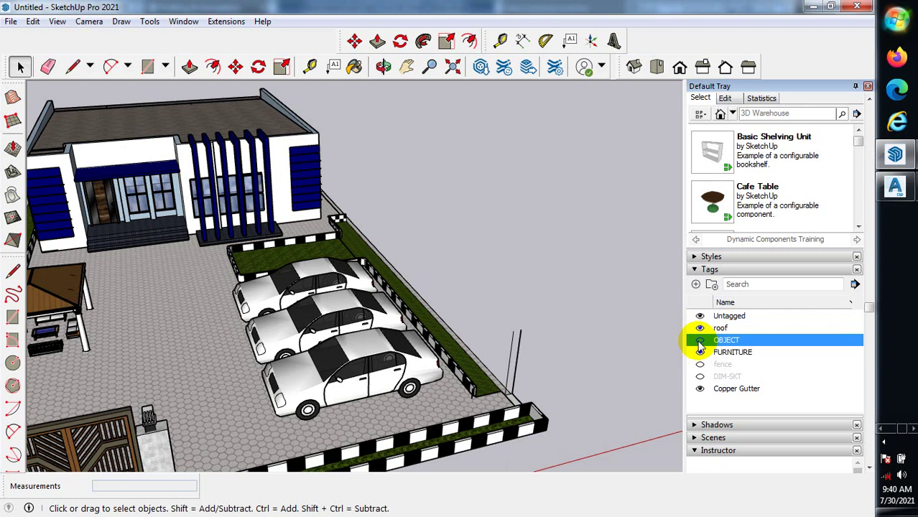
# Turn the OBJECT tag's visibility on, off and on again, leaving the tag visible.
pyautogui.click(700, 342)
pyautogui.click(700, 342)
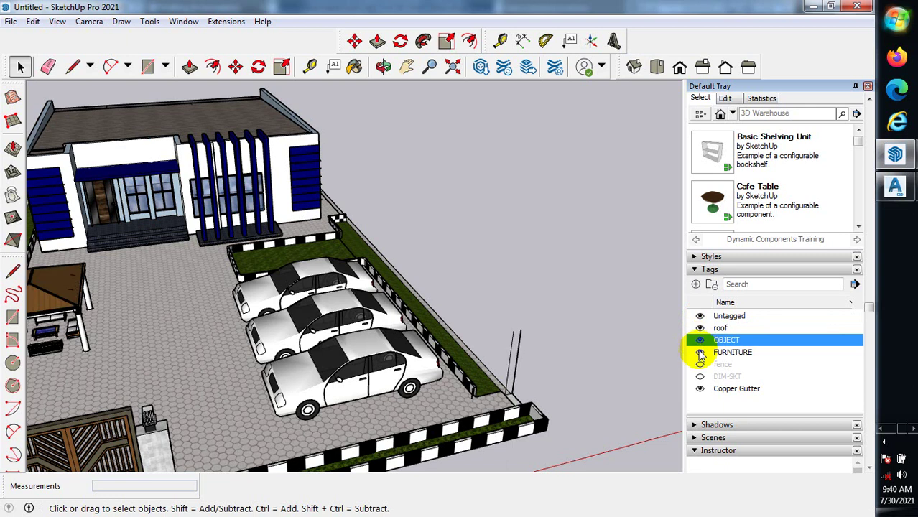
pyautogui.click(701, 344)
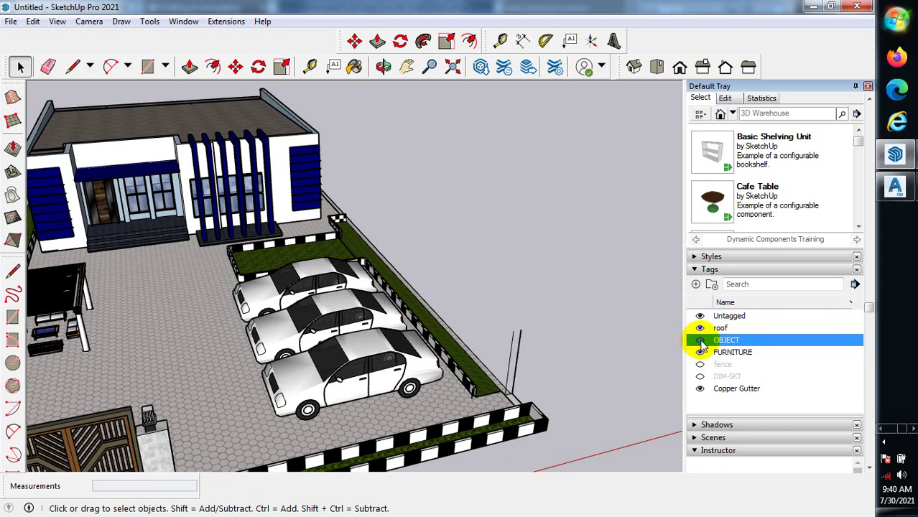
pyautogui.click(700, 341)
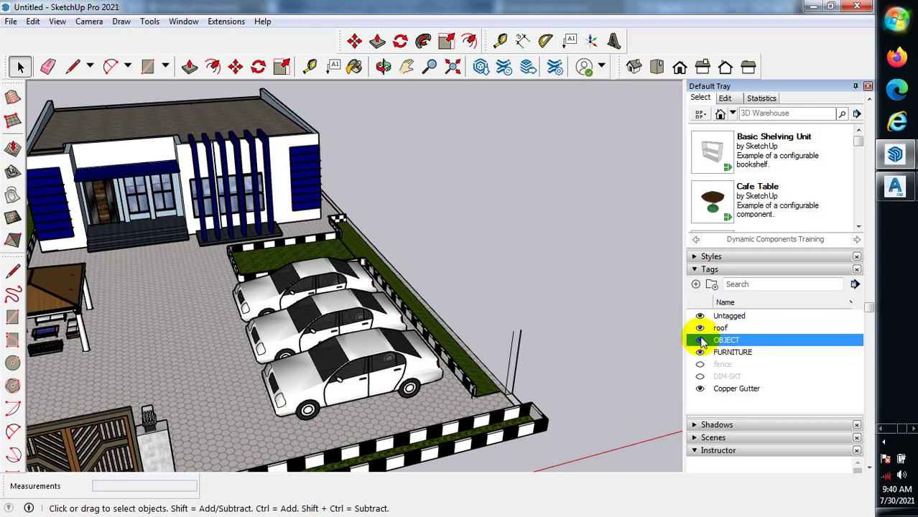
# Hide the roof tag to inspect the gazebo's roof framing, and show the tag again.
pyautogui.click(700, 328)
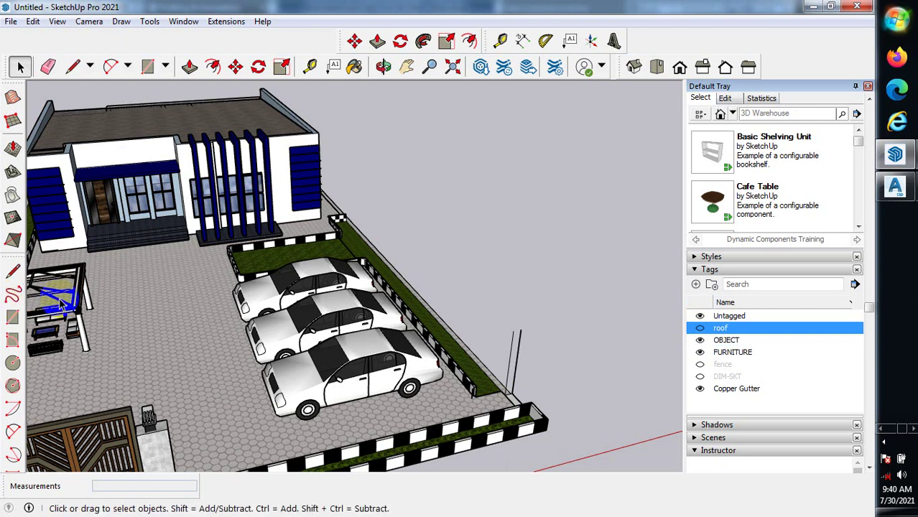
pyautogui.click(109, 322)
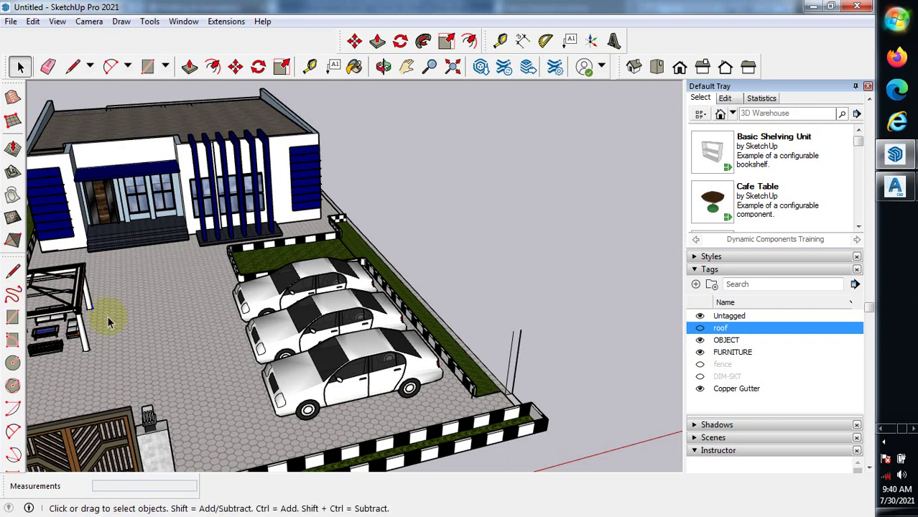
pyautogui.click(700, 329)
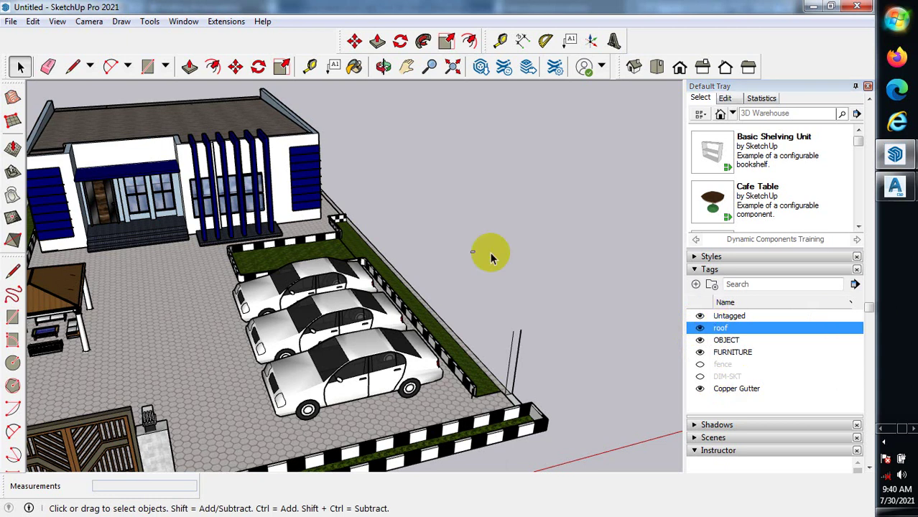
pyautogui.scroll(-4, 491, 252)
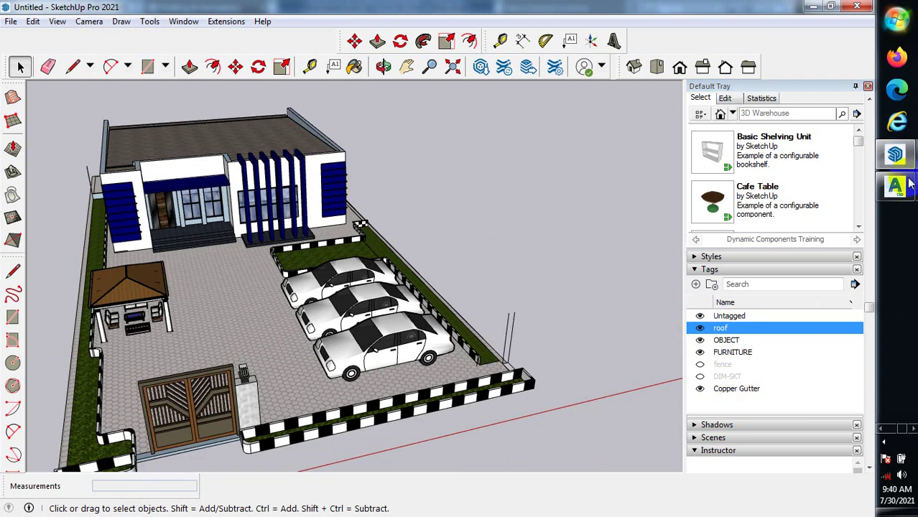
# Switch to the my design model, and hide its fdn tag and show it again.
pyautogui.moveTo(898, 159)
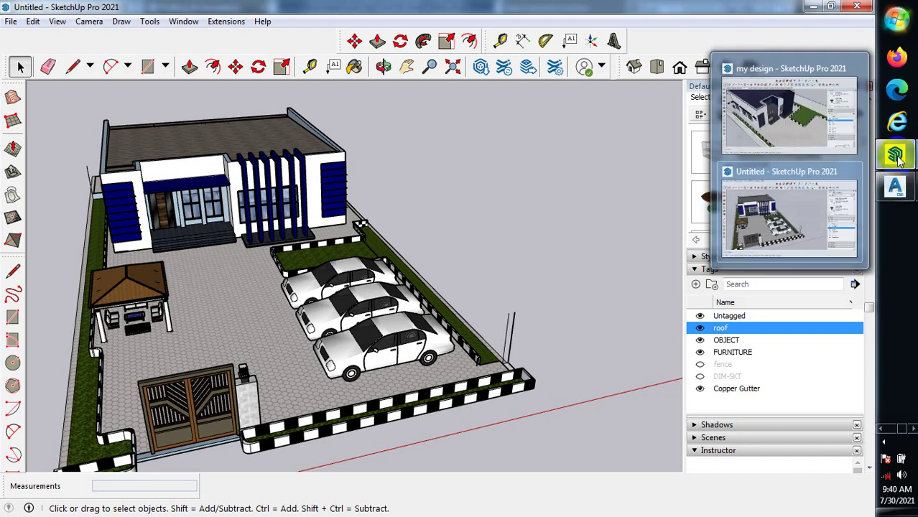
pyautogui.moveTo(785, 123)
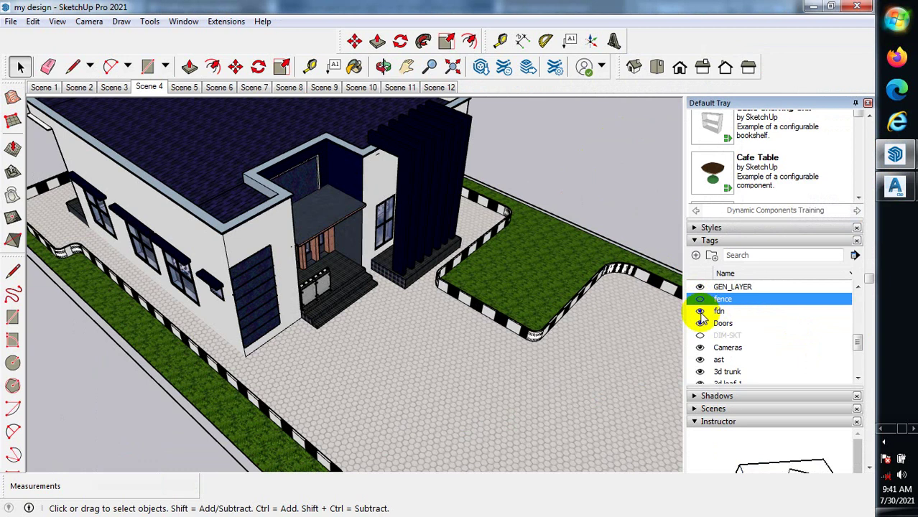
pyautogui.click(701, 312)
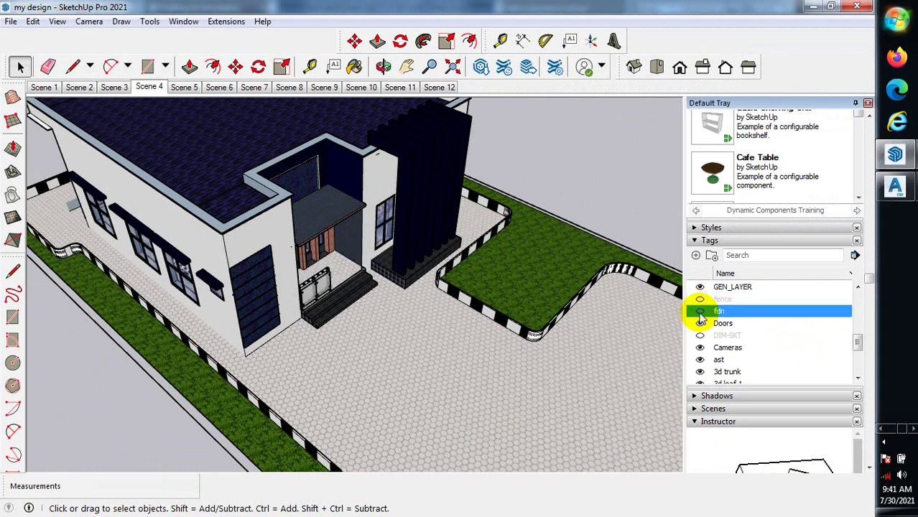
pyautogui.click(700, 312)
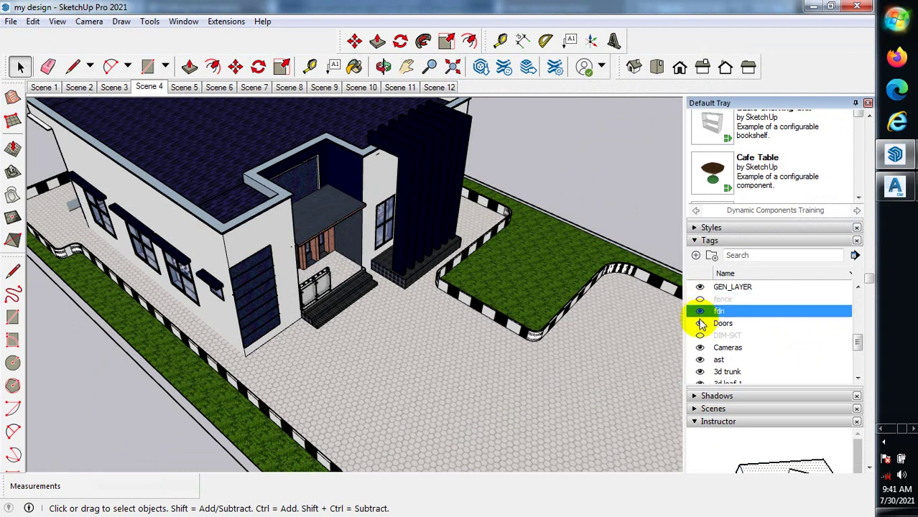
# Hide the Doors tag and inspect the doorway at the house's front entrance.
pyautogui.click(701, 327)
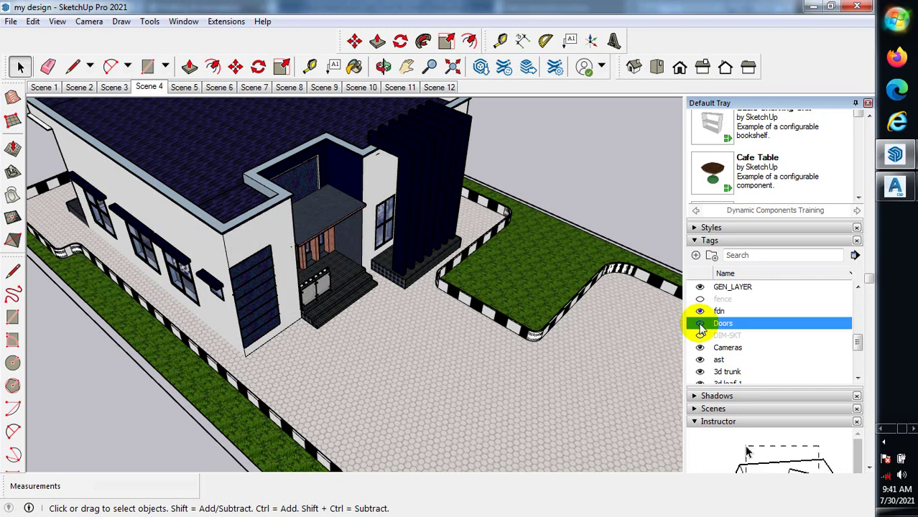
pyautogui.click(701, 324)
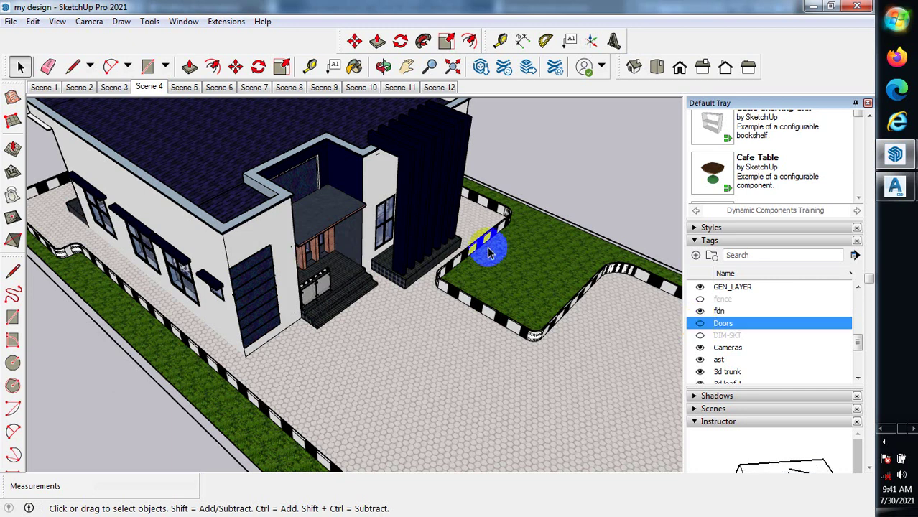
pyautogui.scroll(-2, 489, 253)
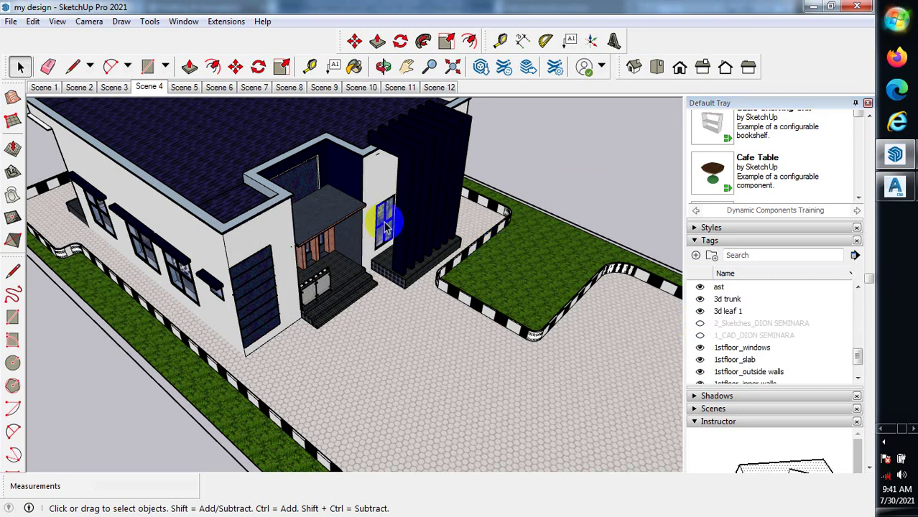
pyautogui.moveTo(557, 173); pyautogui.dragTo(262, 271, button='middle')
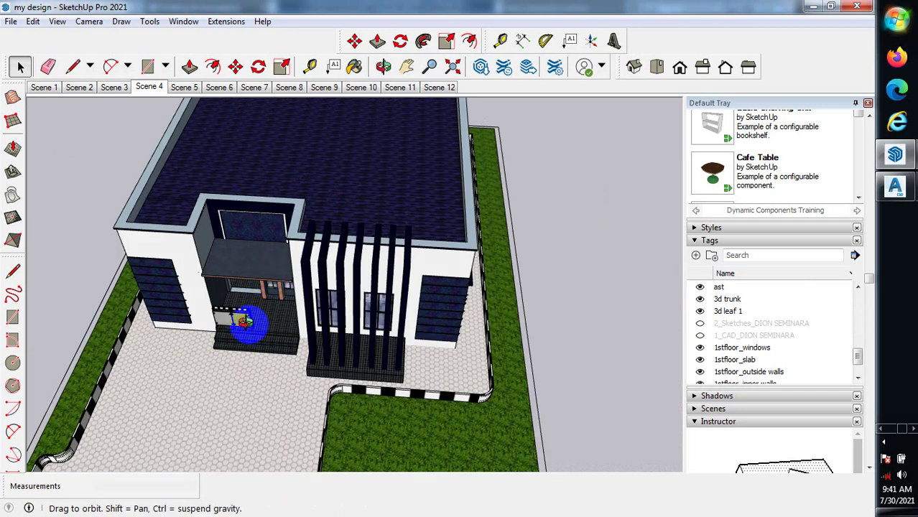
pyautogui.scroll(1, 321, 289)
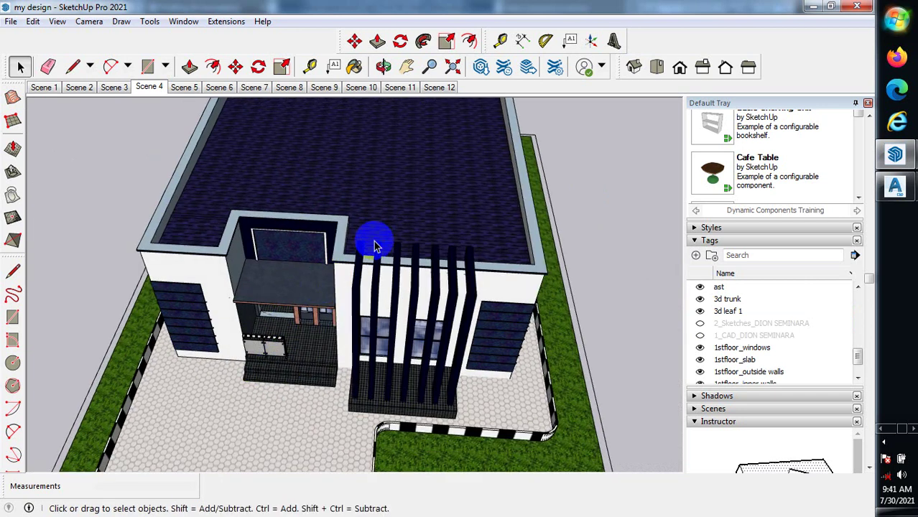
pyautogui.moveTo(374, 246); pyautogui.dragTo(338, 328, button='middle')
pyautogui.scroll(3, 272, 426)
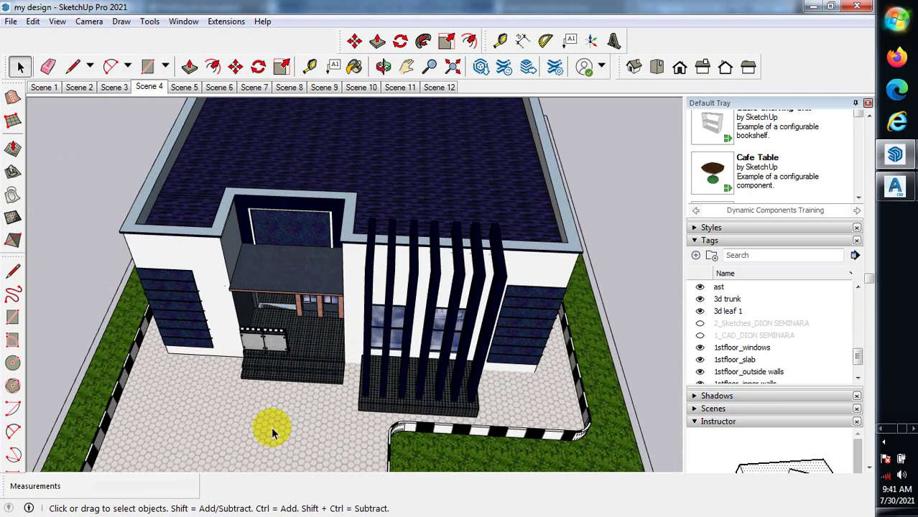
pyautogui.moveTo(271, 424); pyautogui.dragTo(401, 272, button='middle')
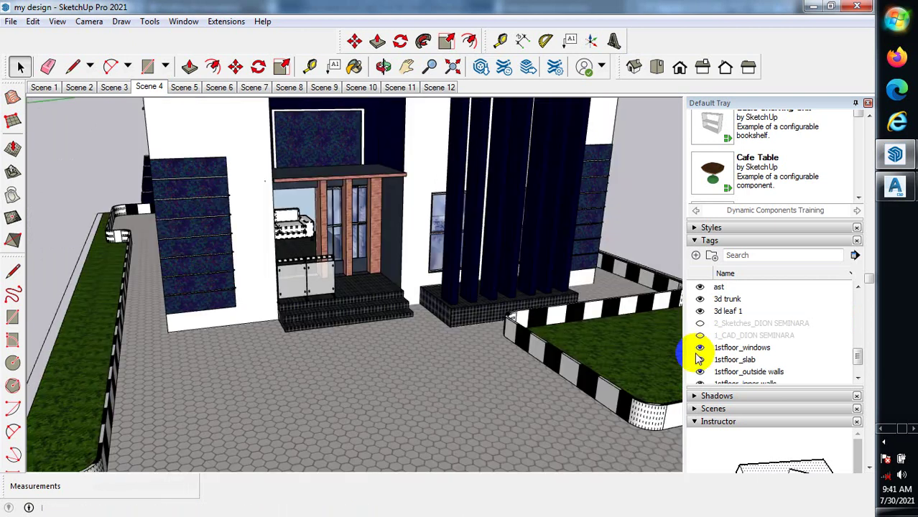
pyautogui.click(294, 223)
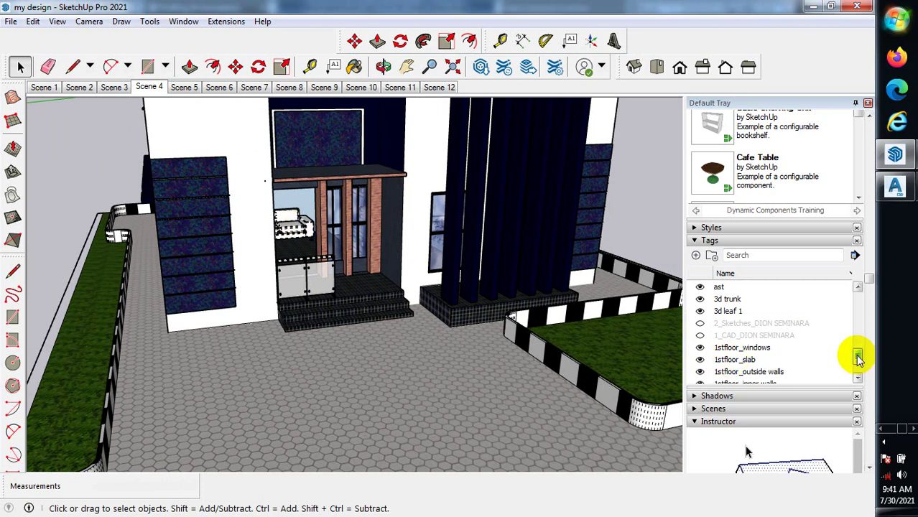
# Show the Doors tag again, and hide the window tag and show it again.
pyautogui.moveTo(860, 354)
pyautogui.mouseDown()
pyautogui.moveTo(860, 372)
pyautogui.moveTo(856, 298)
pyautogui.moveTo(861, 345)
pyautogui.mouseUp()
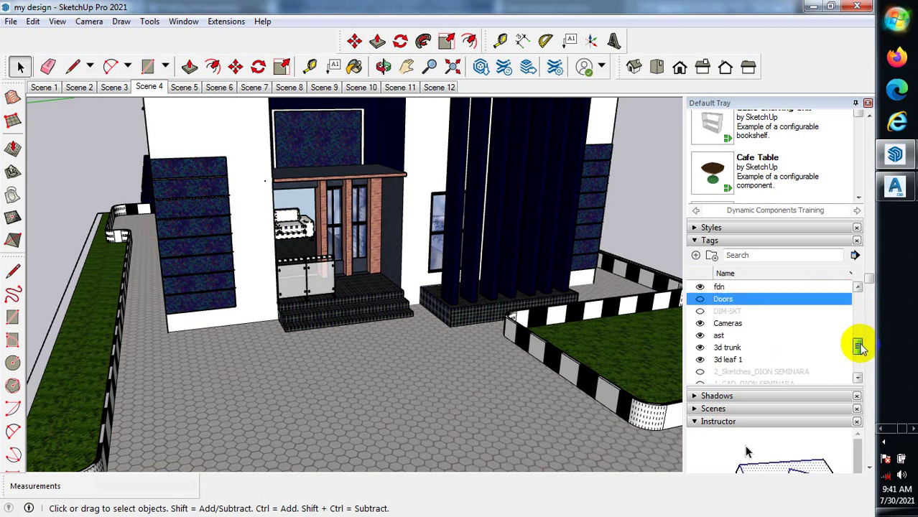
pyautogui.click(700, 299)
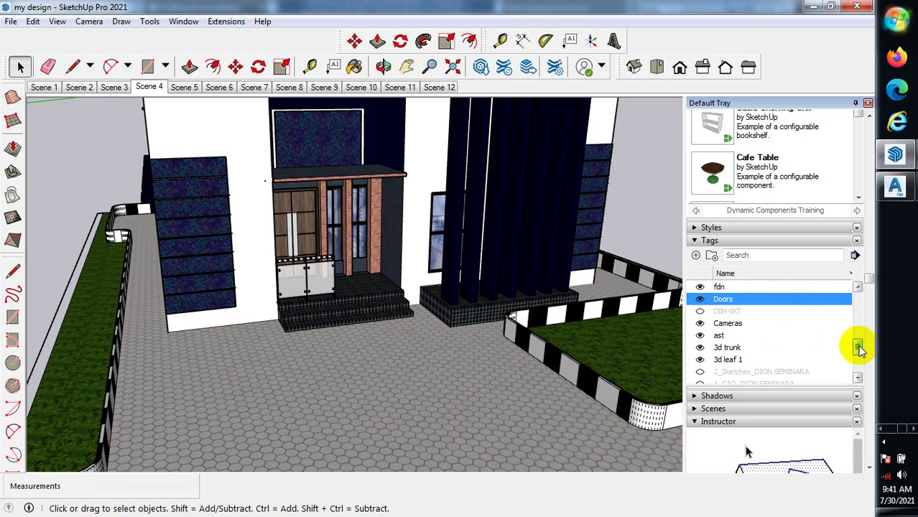
pyautogui.moveTo(861, 350); pyautogui.dragTo(858, 286)
pyautogui.click(701, 300)
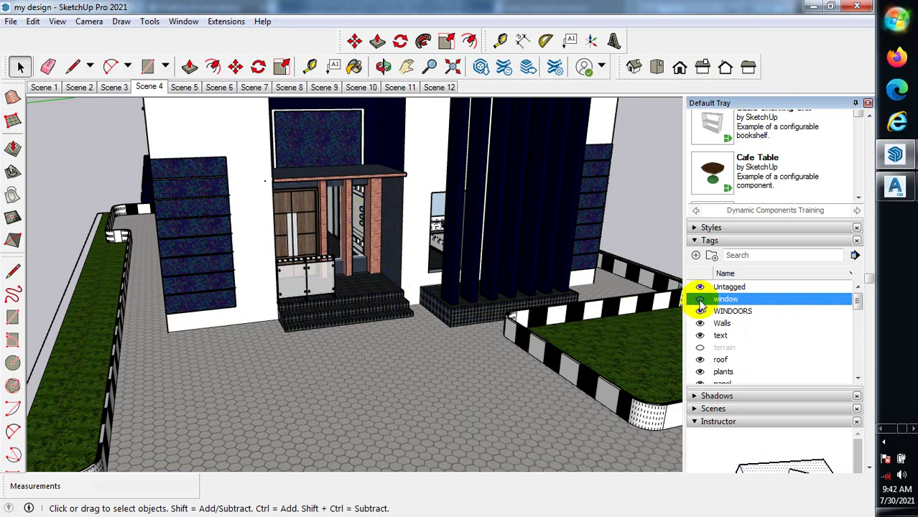
pyautogui.click(700, 300)
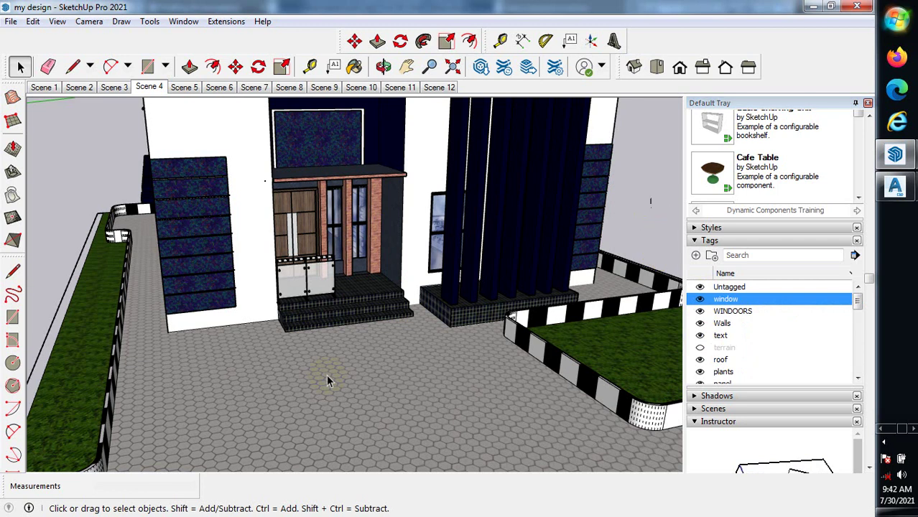
# Show the fence tag in the my design model.
pyautogui.scroll(-4, 295, 415)
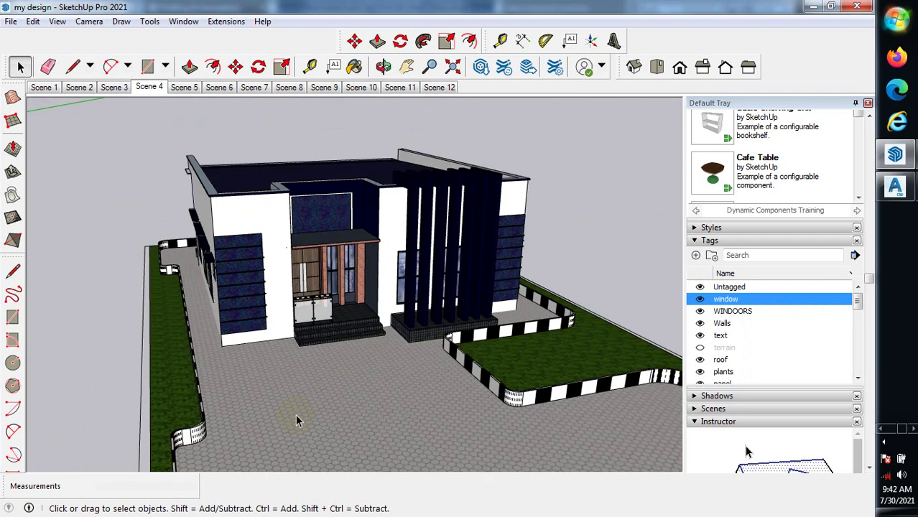
pyautogui.scroll(2, 307, 305)
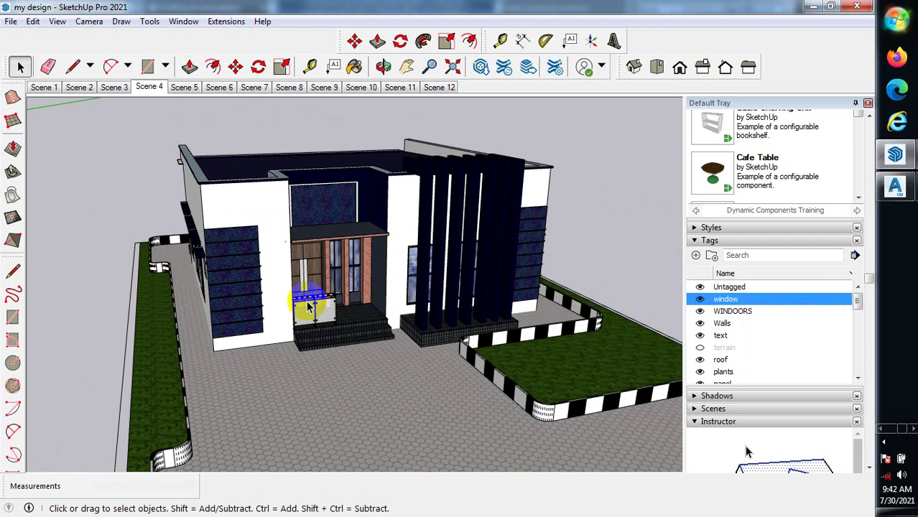
pyautogui.scroll(1, 308, 305)
pyautogui.moveTo(855, 300); pyautogui.dragTo(861, 342)
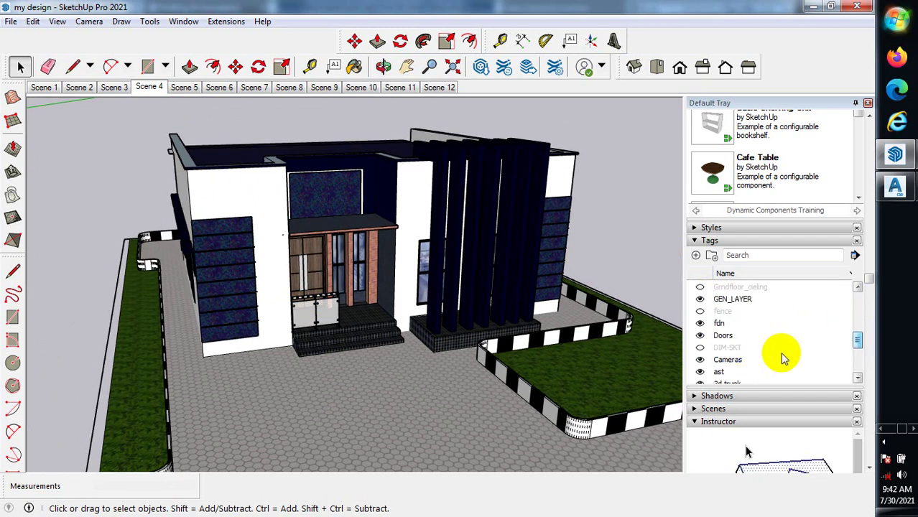
pyautogui.click(718, 311)
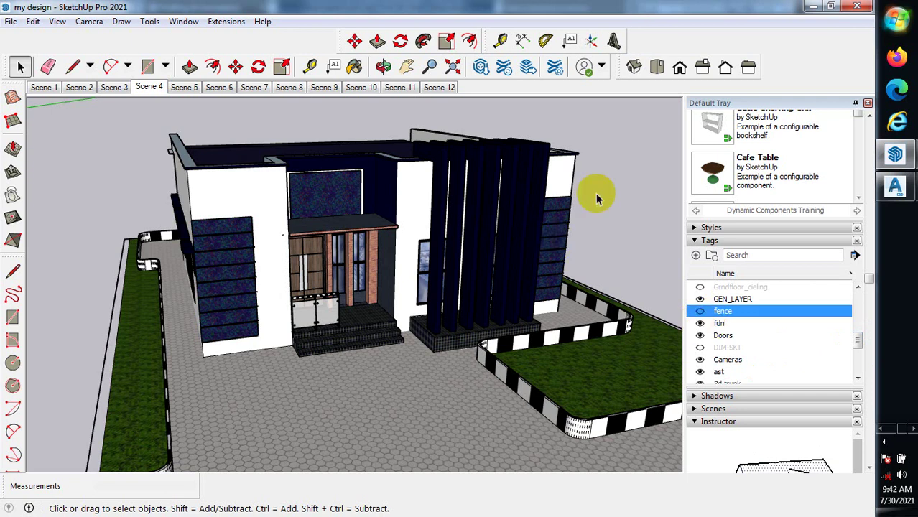
# Start a new model, saving the changes to my design.
pyautogui.click(10, 22)
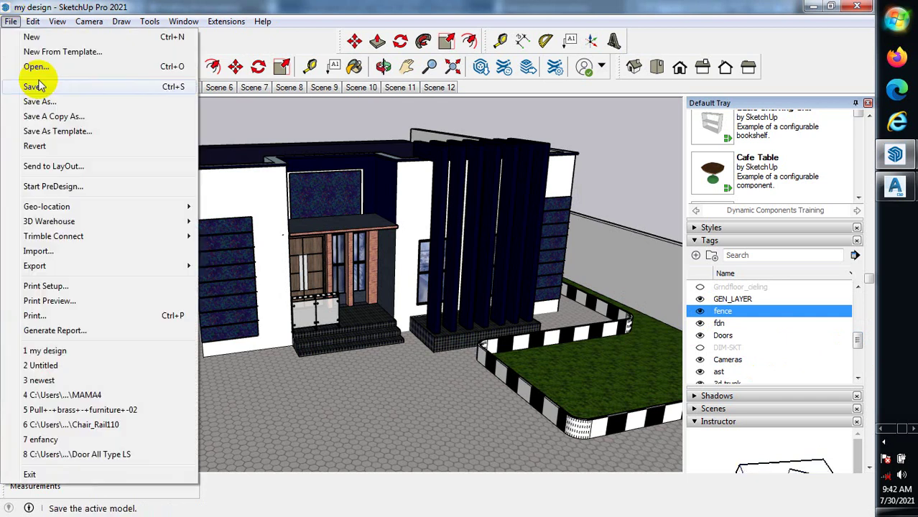
pyautogui.click(36, 38)
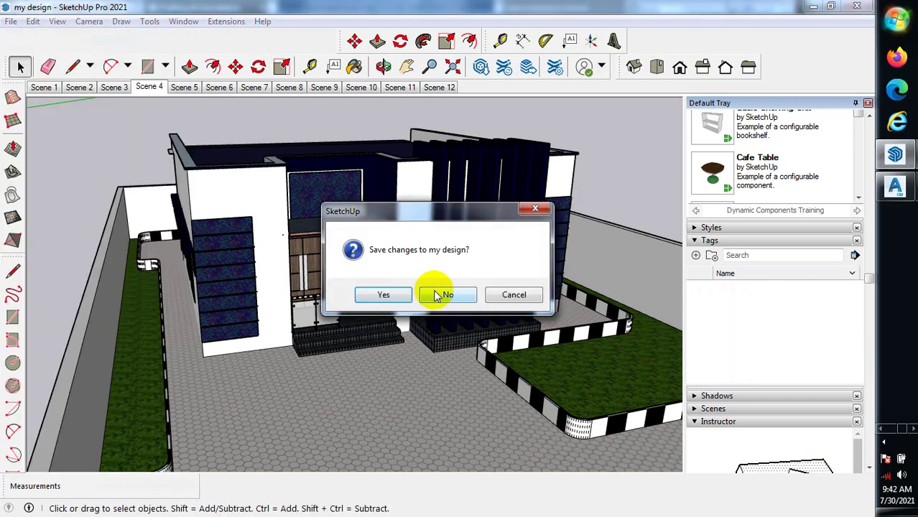
pyautogui.click(407, 295)
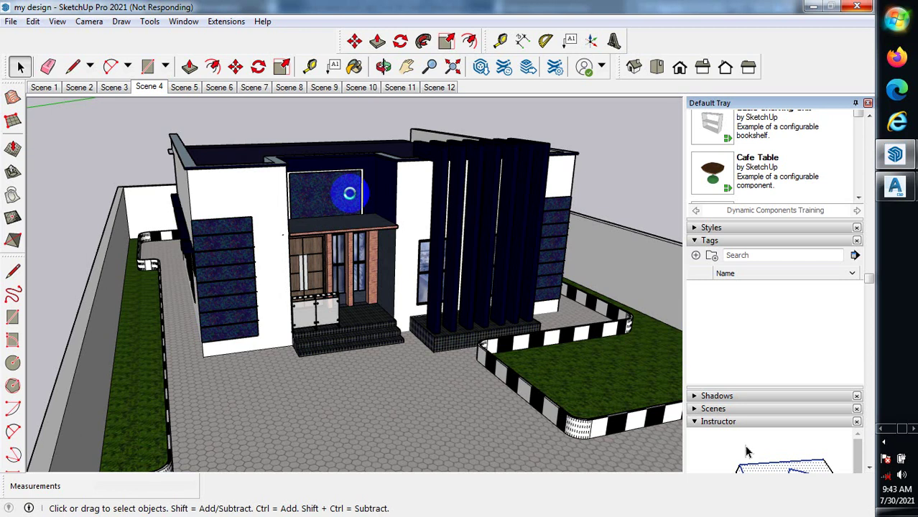
pyautogui.click(389, 217)
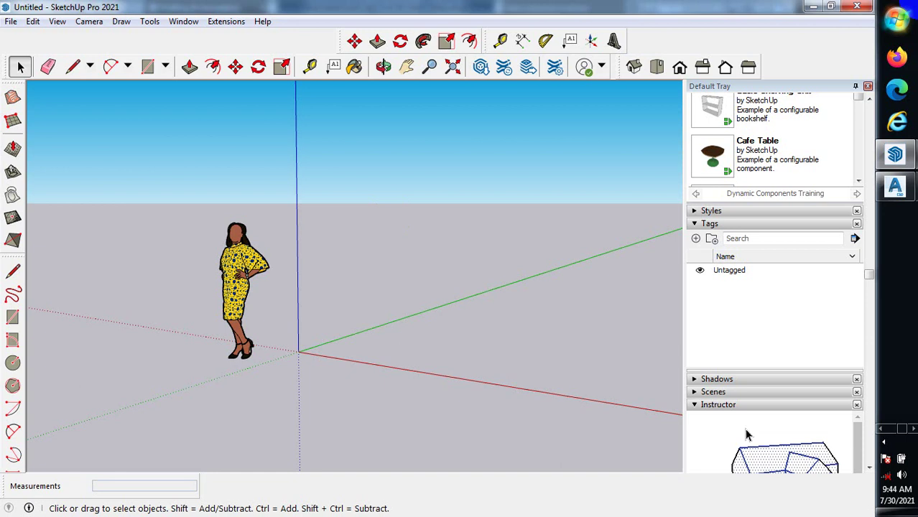
pyautogui.scroll(2, 420, 318)
pyautogui.scroll(2, 416, 295)
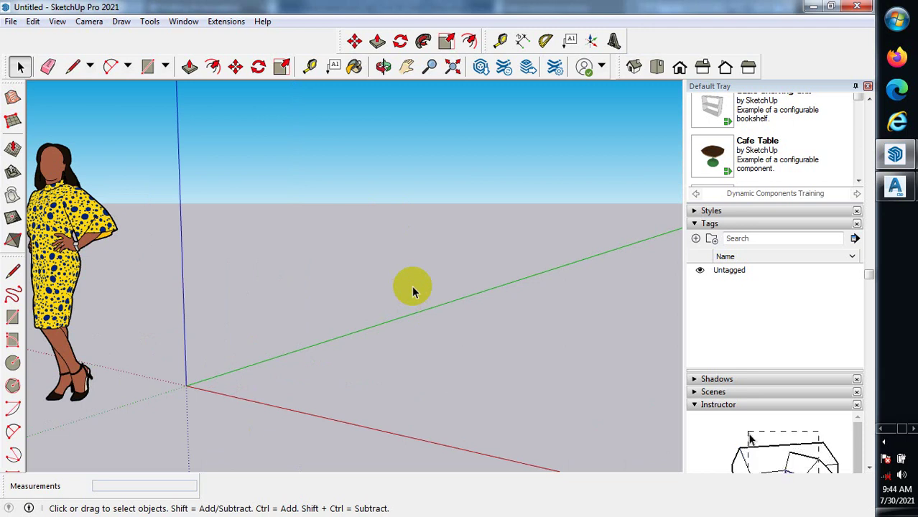
pyautogui.moveTo(413, 291); pyautogui.dragTo(103, 359, button='middle')
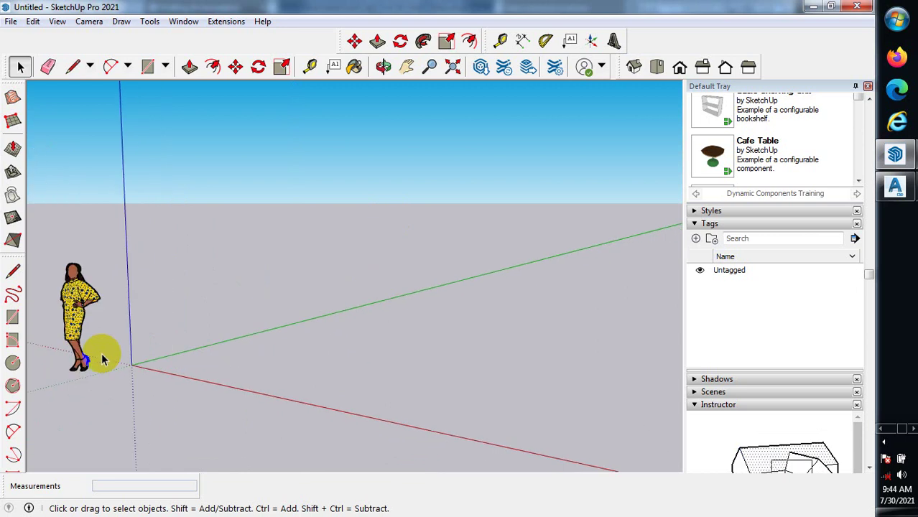
pyautogui.scroll(-3, 85, 417)
pyautogui.moveTo(85, 417); pyautogui.dragTo(74, 337, button='middle')
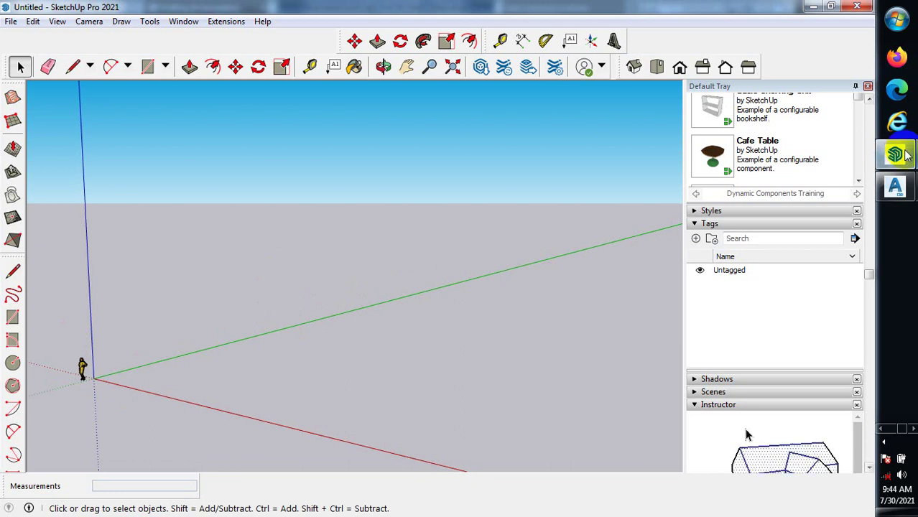
pyautogui.click(187, 260)
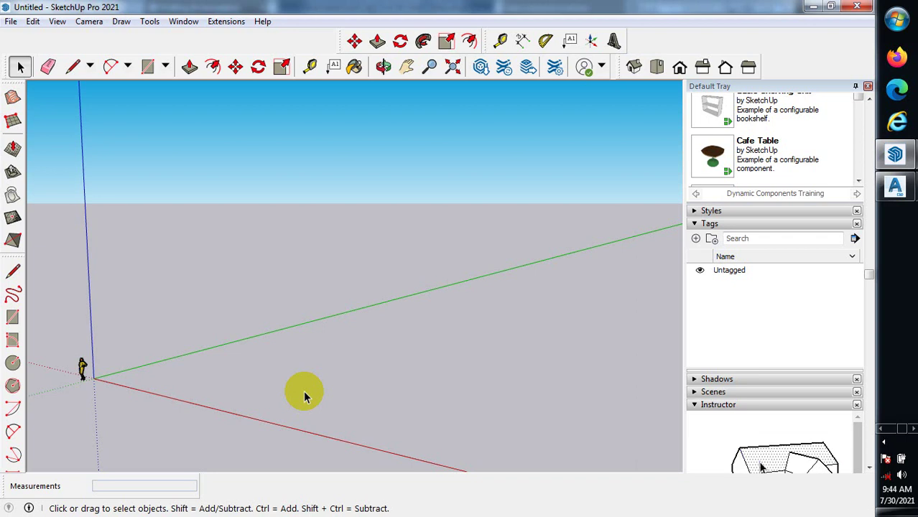
# Import the sketchup tutpr DWG file from the DWG folder into the model and dismiss the import results.
pyautogui.click(11, 21)
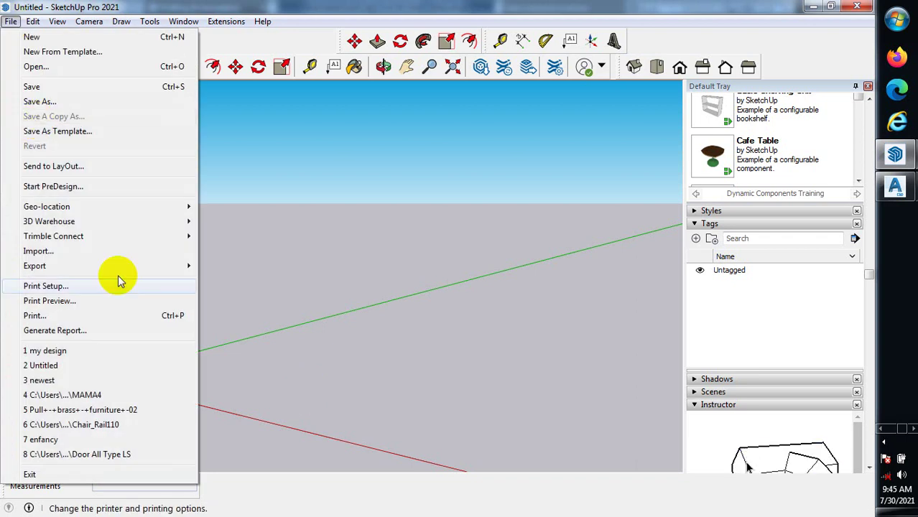
pyautogui.click(171, 253)
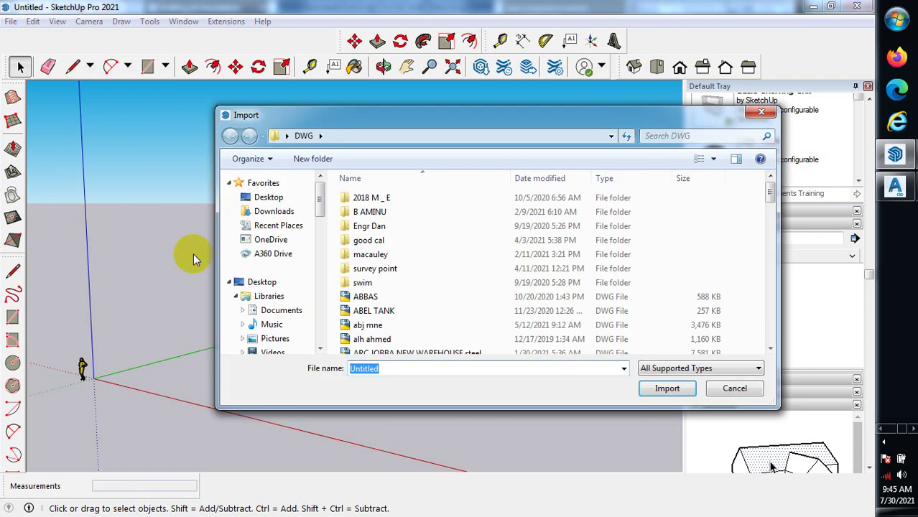
pyautogui.moveTo(771, 189); pyautogui.dragTo(882, 371)
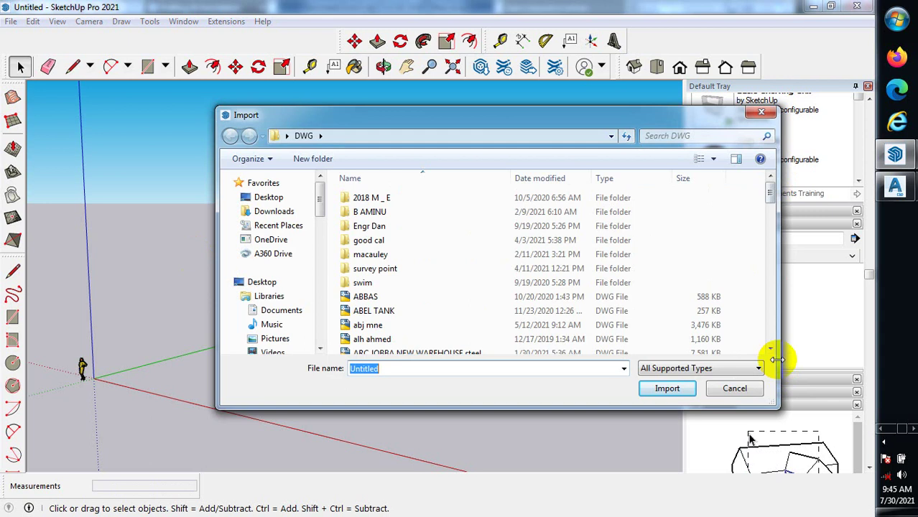
pyautogui.moveTo(771, 193); pyautogui.dragTo(778, 362)
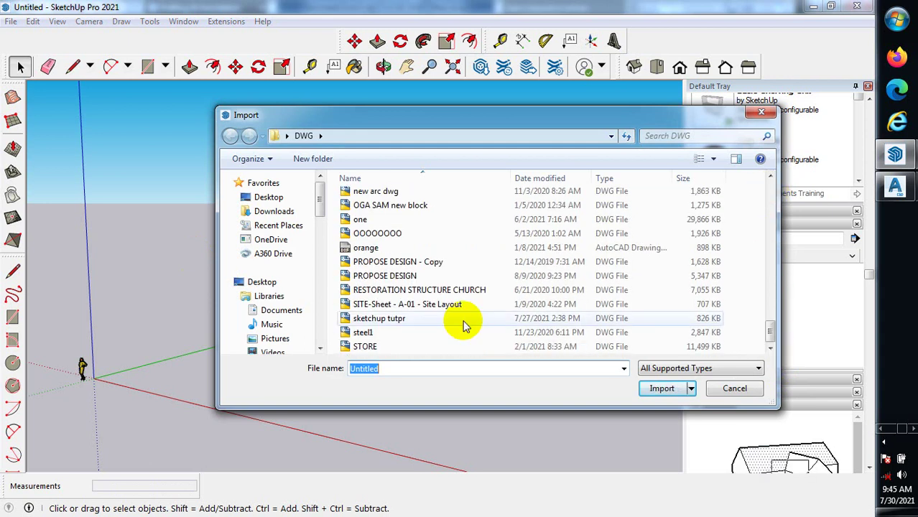
pyautogui.click(487, 324)
pyautogui.click(487, 325)
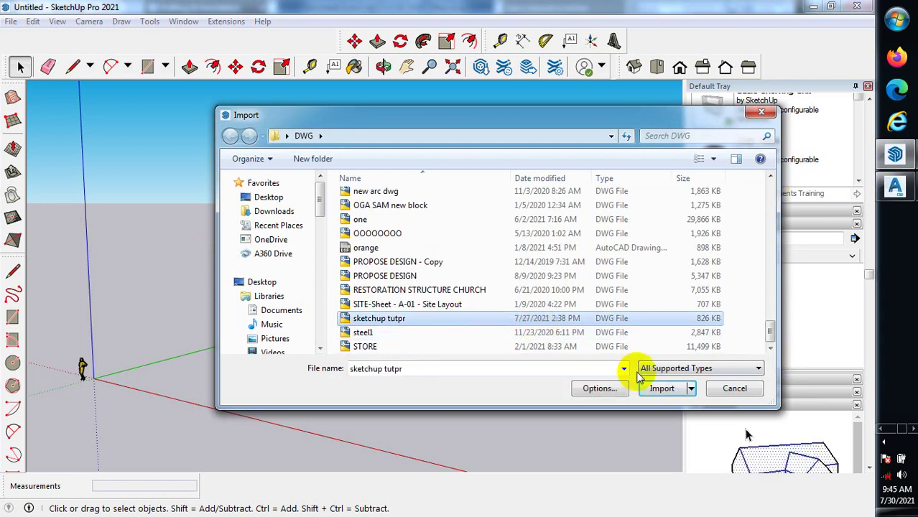
pyautogui.click(671, 389)
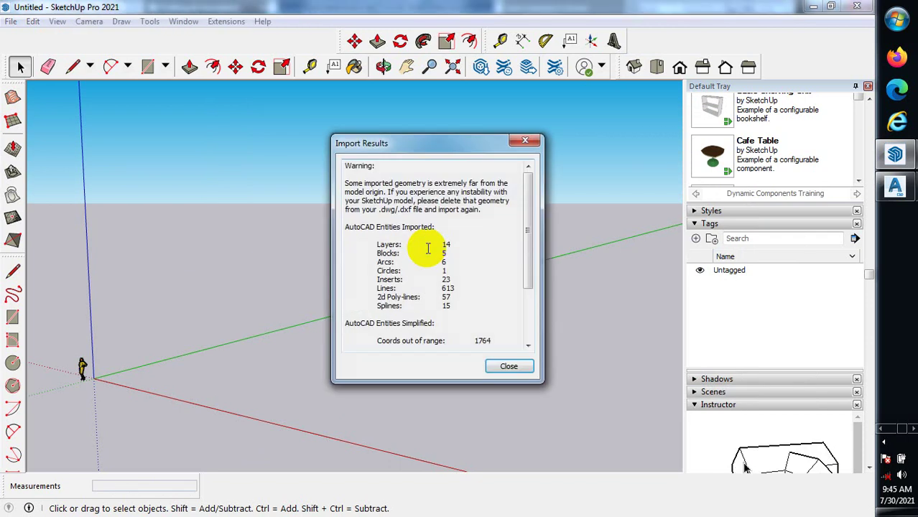
pyautogui.click(495, 366)
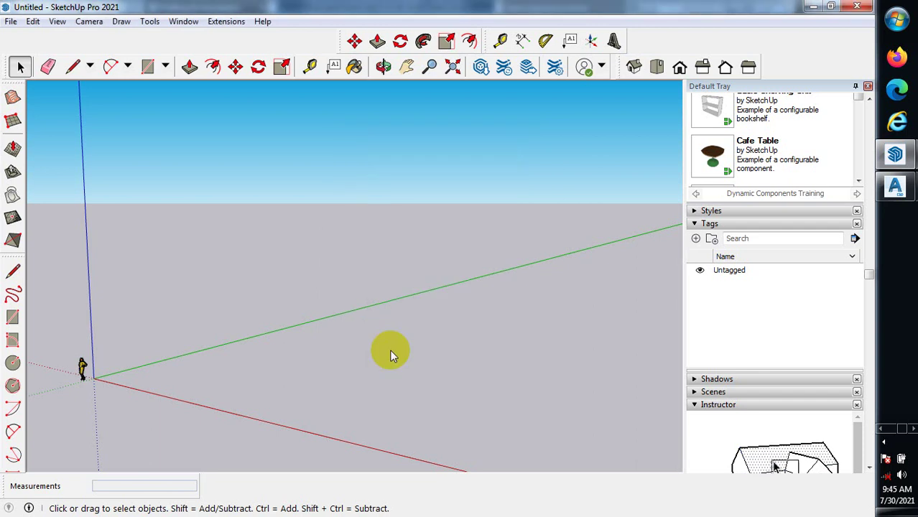
# Locate the imported floor plans along the red axis and examine the ones closest to the origin.
pyautogui.scroll(-5, 51, 255)
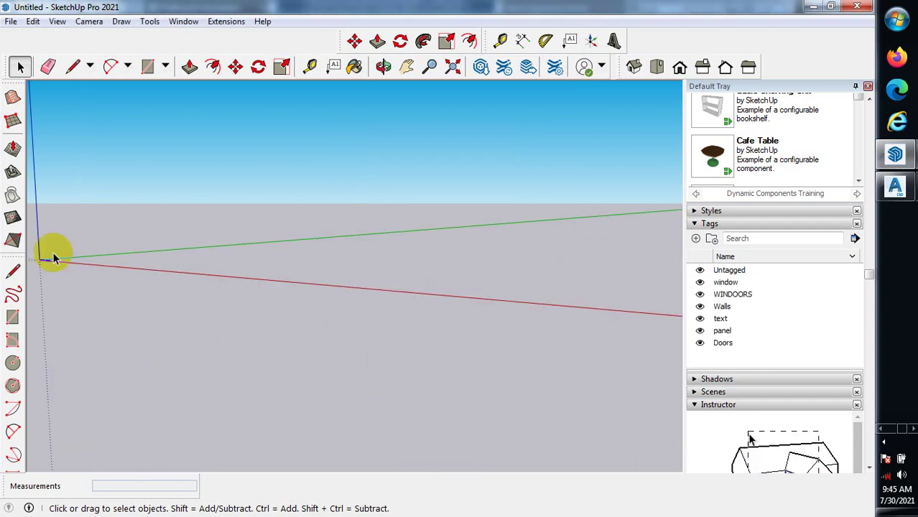
pyautogui.scroll(2, 53, 263)
pyautogui.scroll(2, 84, 320)
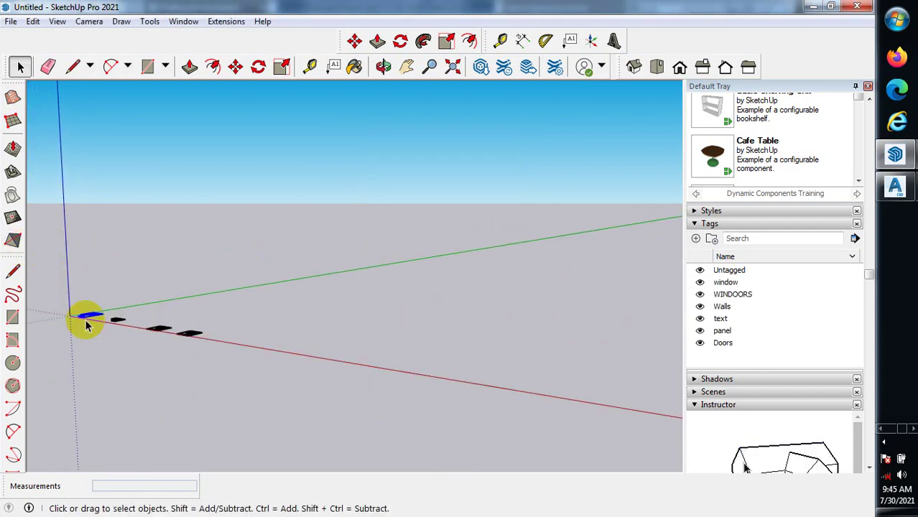
pyautogui.scroll(2, 85, 319)
pyautogui.scroll(1, 86, 344)
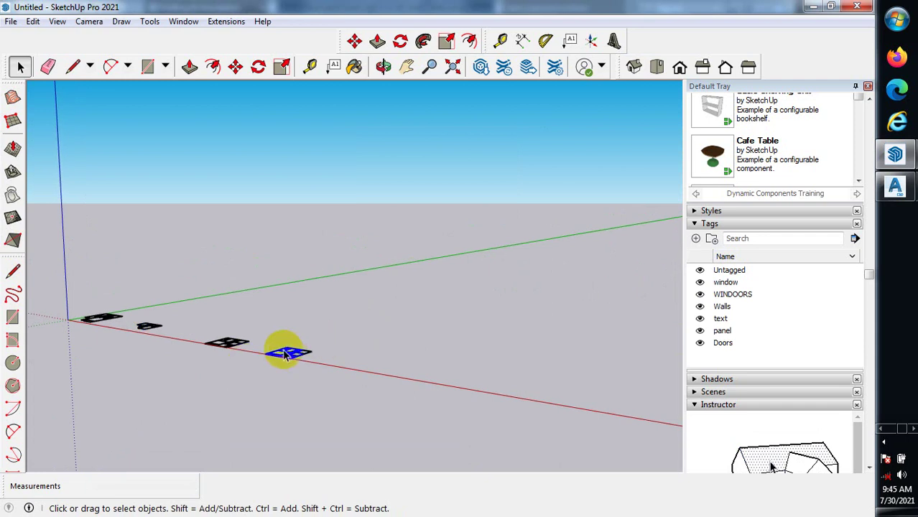
pyautogui.scroll(5, 292, 303)
pyautogui.scroll(-6, 359, 283)
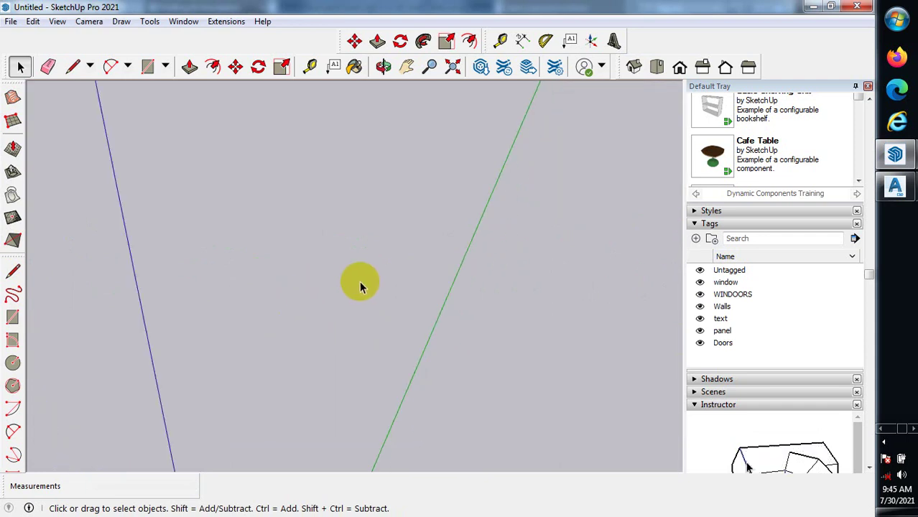
pyautogui.scroll(2, 429, 447)
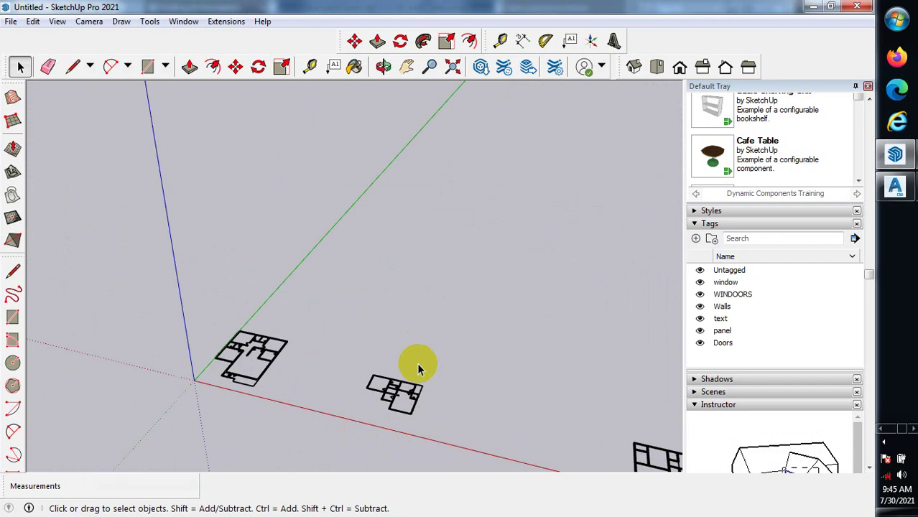
pyautogui.scroll(1, 418, 365)
pyautogui.keyDown('shift'); pyautogui.moveTo(418, 365); pyautogui.dragTo(315, 338, button='middle'); pyautogui.keyUp('shift')
pyautogui.click(90, 320)
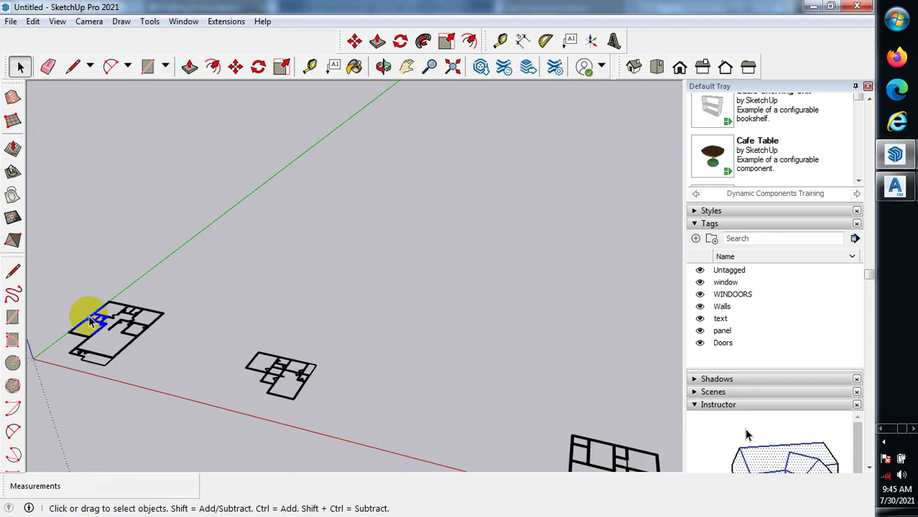
# Examine the wall layouts of the two square floor plans farthest from the origin.
pyautogui.scroll(-3, 475, 435)
pyautogui.scroll(2, 510, 437)
pyautogui.click(510, 437)
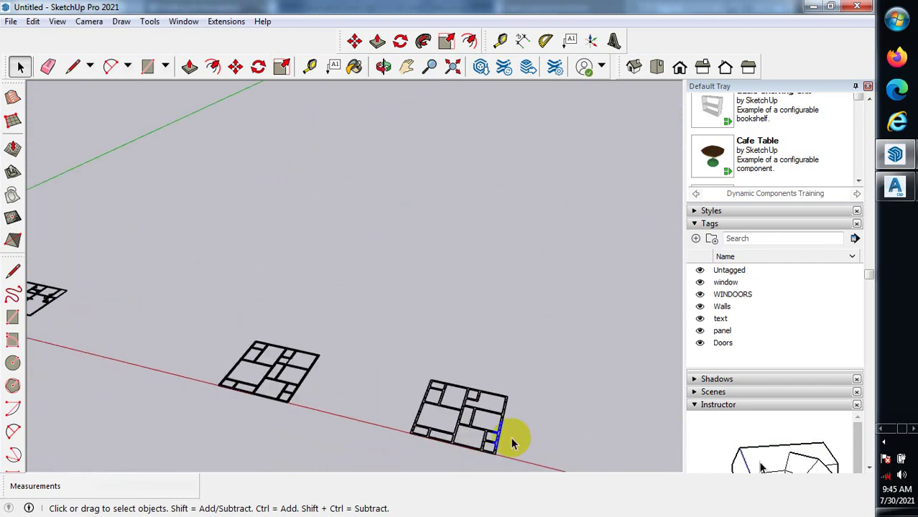
pyautogui.scroll(2, 511, 437)
pyautogui.scroll(2, 503, 423)
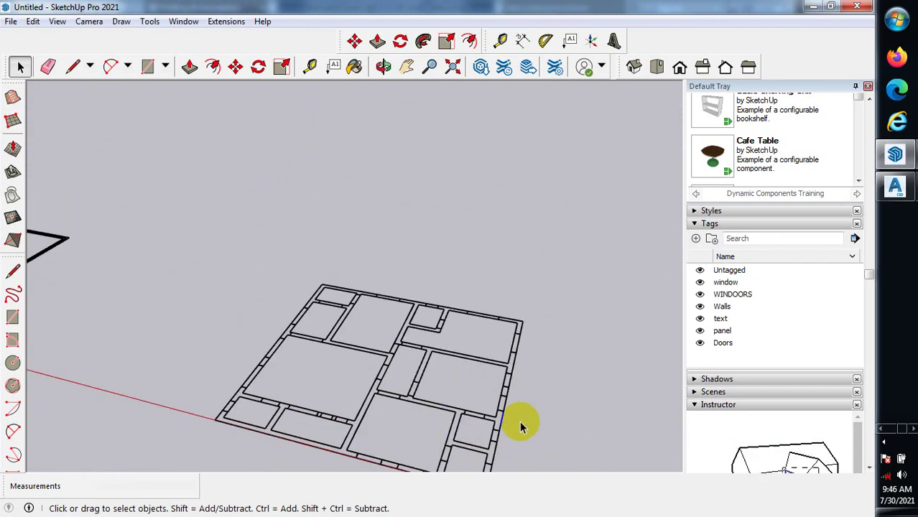
pyautogui.scroll(-3, 558, 371)
pyautogui.scroll(5, 176, 314)
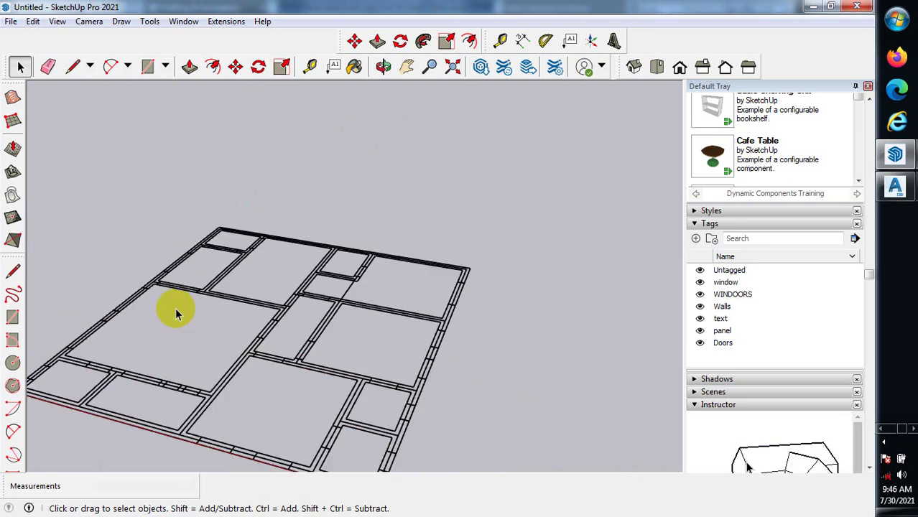
pyautogui.scroll(-3, 175, 313)
pyautogui.scroll(-2, 529, 369)
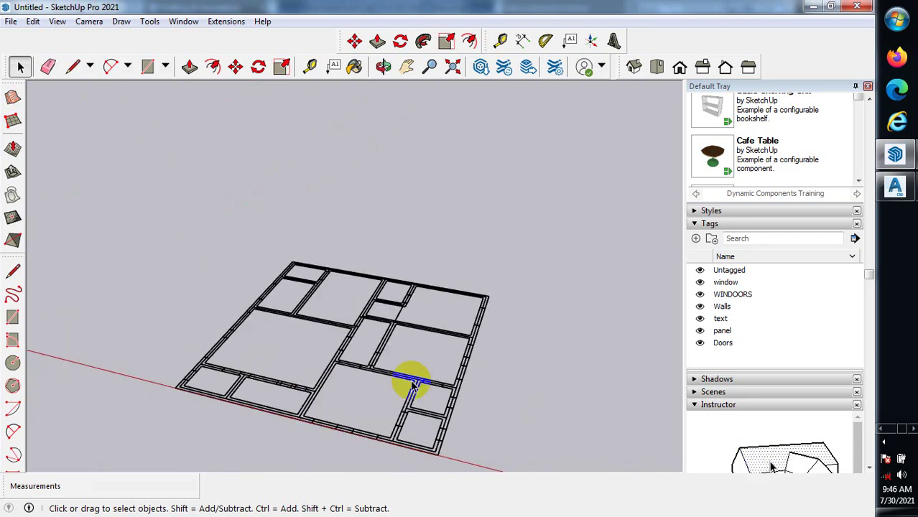
# Invert the selection from the third floor plan's inner walls and explode the imported component there.
pyautogui.scroll(-4, 410, 381)
pyautogui.moveTo(515, 250); pyautogui.dragTo(250, 424)
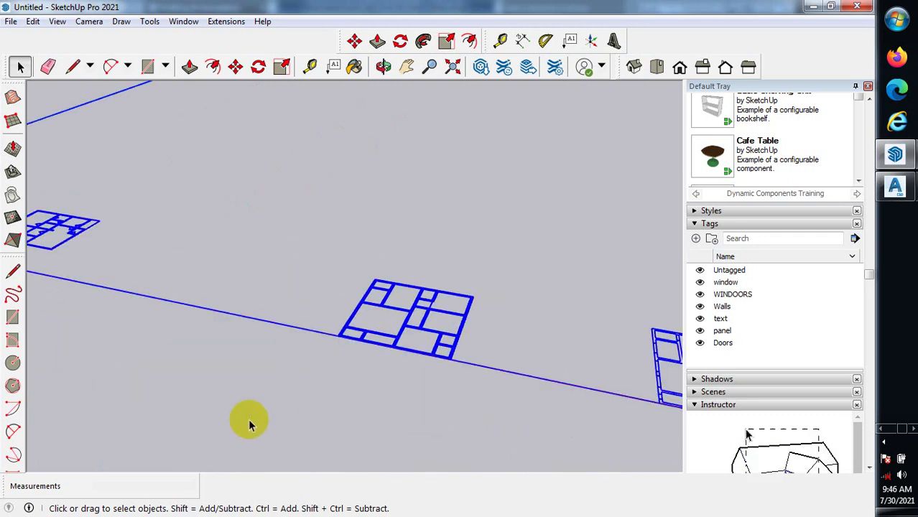
pyautogui.rightClick(423, 328)
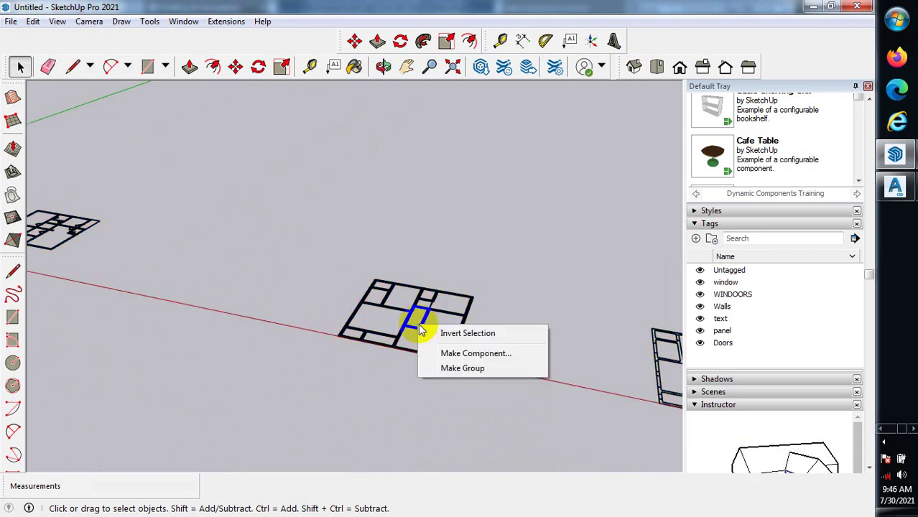
pyautogui.click(468, 333)
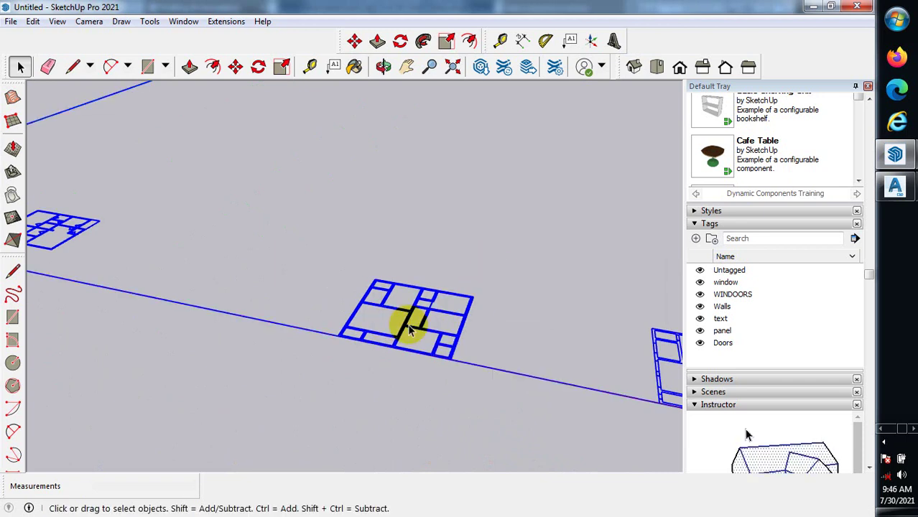
pyautogui.rightClick(406, 329)
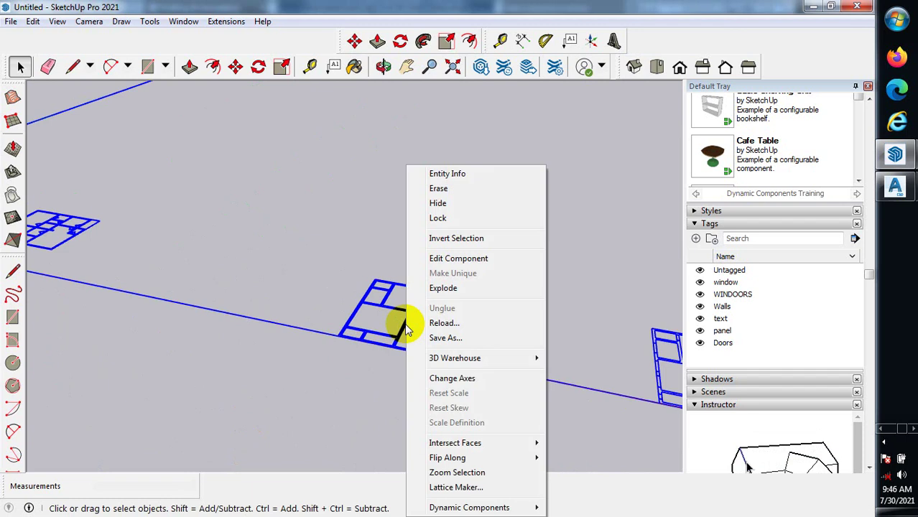
pyautogui.click(458, 293)
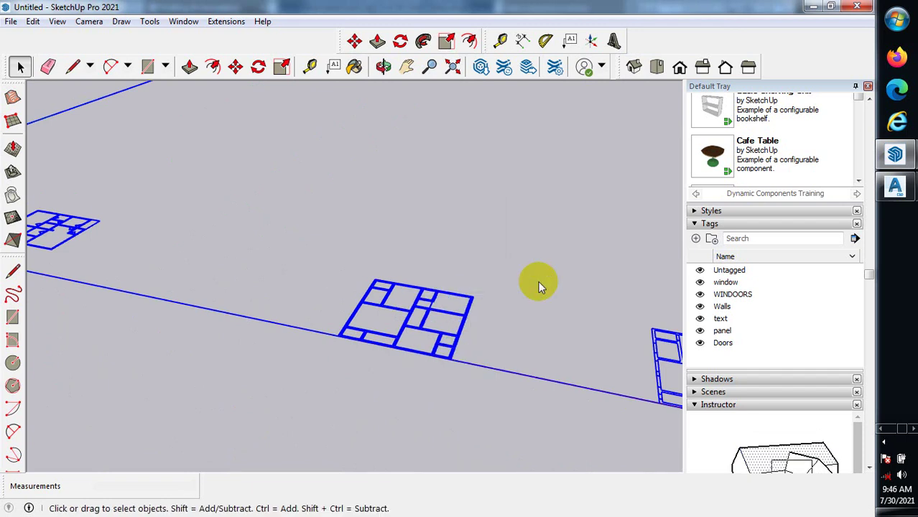
pyautogui.click(541, 287)
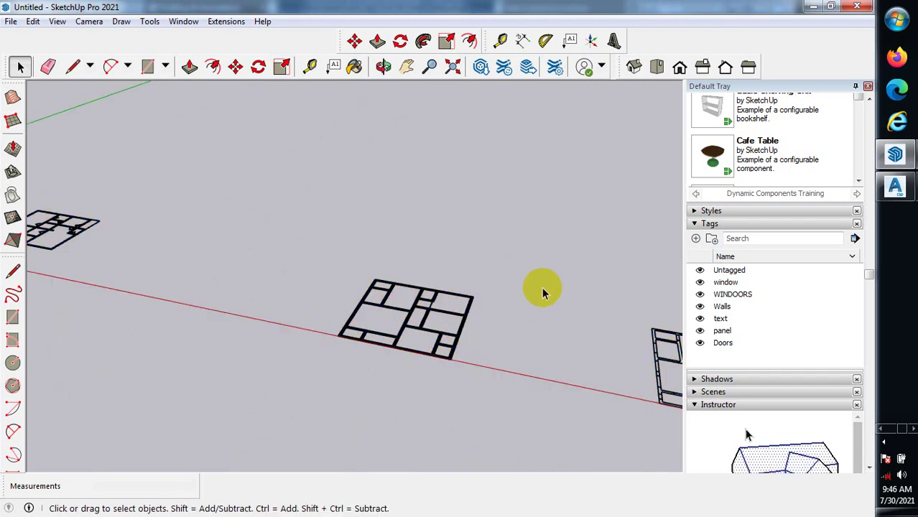
# Delete the third floor plan from the origin along the red axis.
pyautogui.moveTo(542, 287); pyautogui.dragTo(539, 247, button='middle')
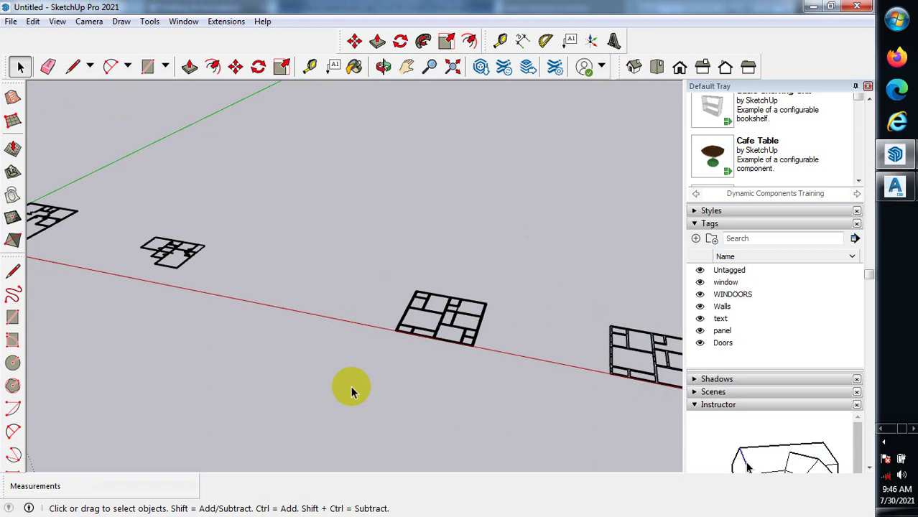
pyautogui.moveTo(536, 250); pyautogui.dragTo(300, 399)
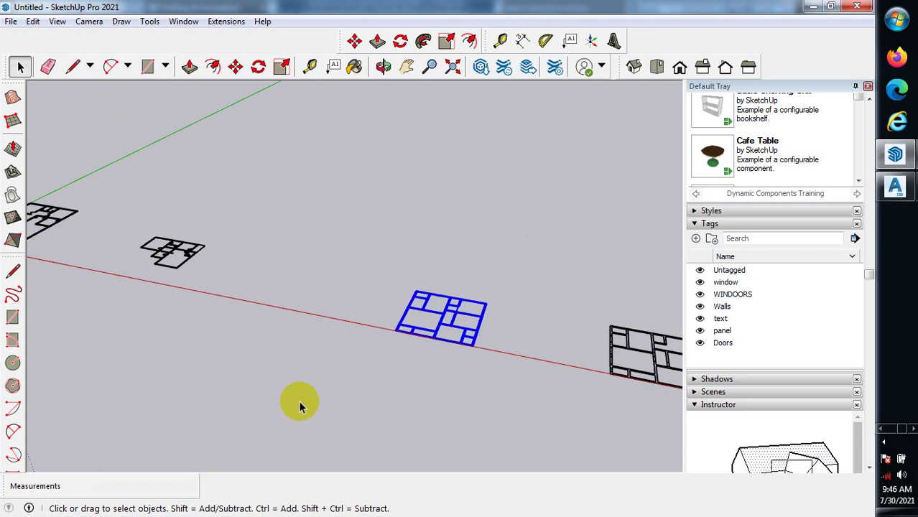
pyautogui.press('Delete')
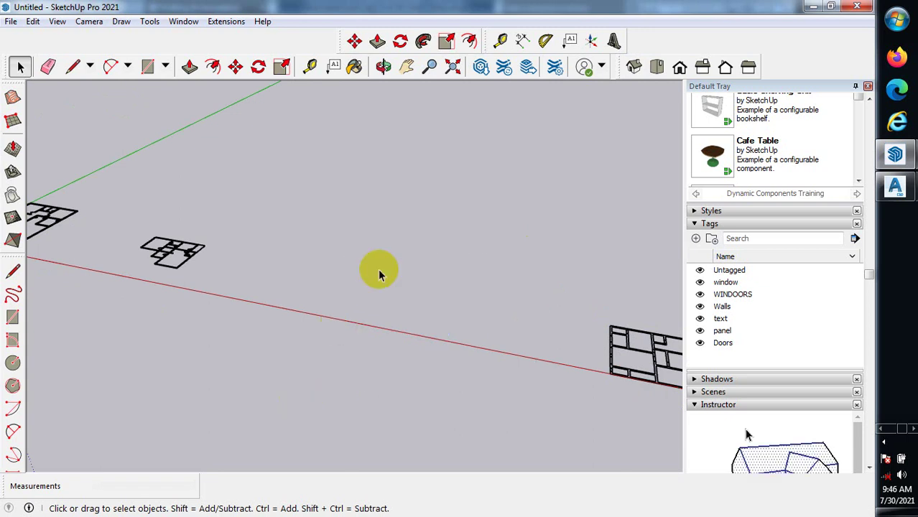
# Delete the two floor plans nearest the origin together.
pyautogui.scroll(-3, 431, 307)
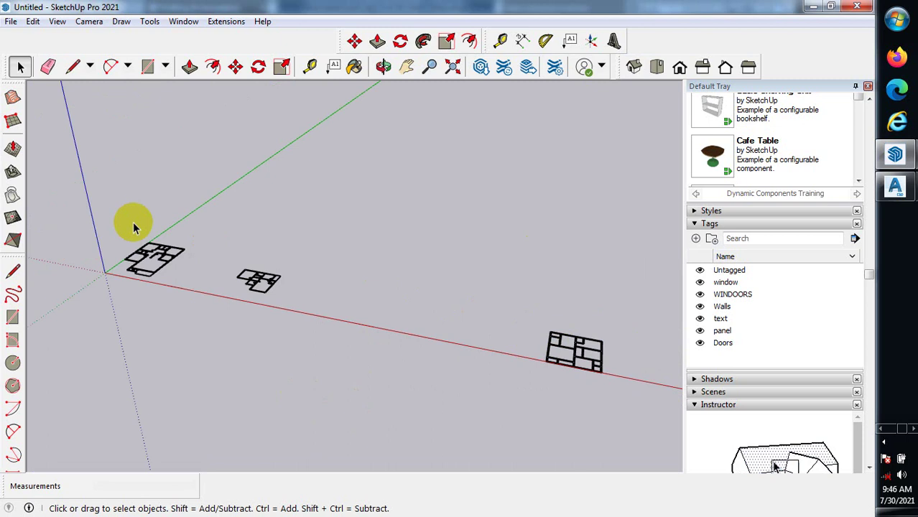
pyautogui.scroll(3, 134, 228)
pyautogui.moveTo(460, 242); pyautogui.dragTo(166, 421)
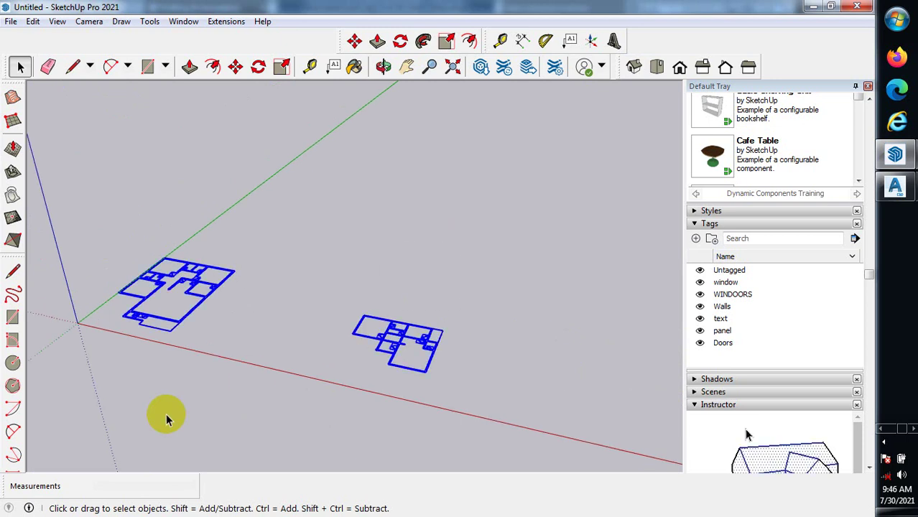
pyautogui.press('Delete')
# Examine the wall layout of the remaining floor plan along the red axis.
pyautogui.scroll(-2, 165, 308)
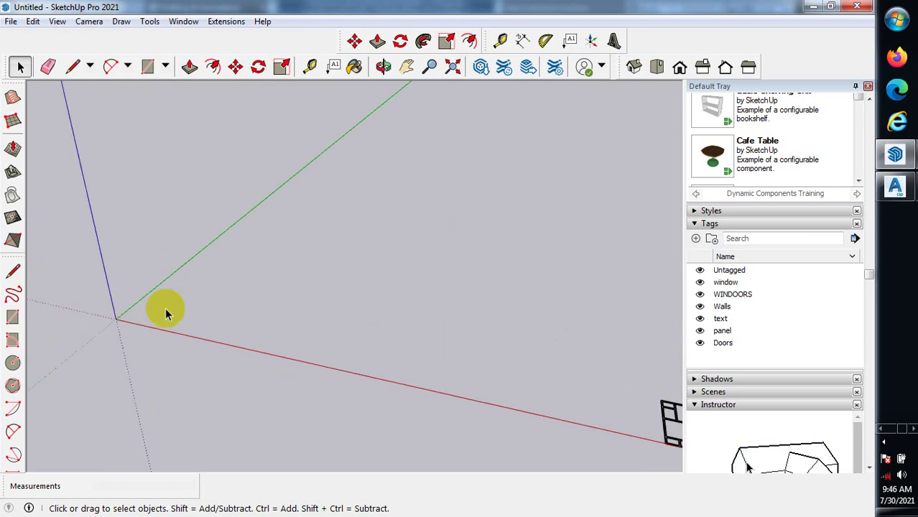
pyautogui.scroll(-2, 165, 308)
pyautogui.scroll(1, 460, 367)
pyautogui.scroll(3, 459, 367)
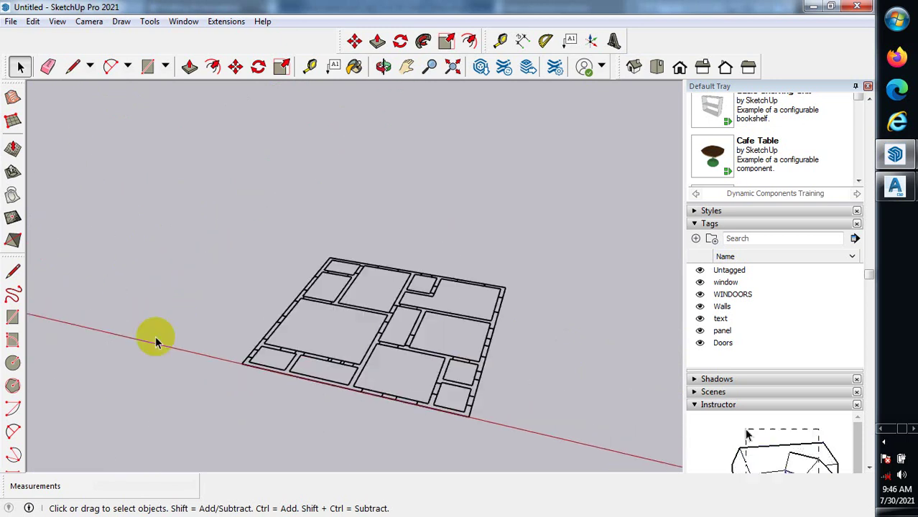
pyautogui.scroll(-1, 156, 340)
pyautogui.scroll(1, 215, 356)
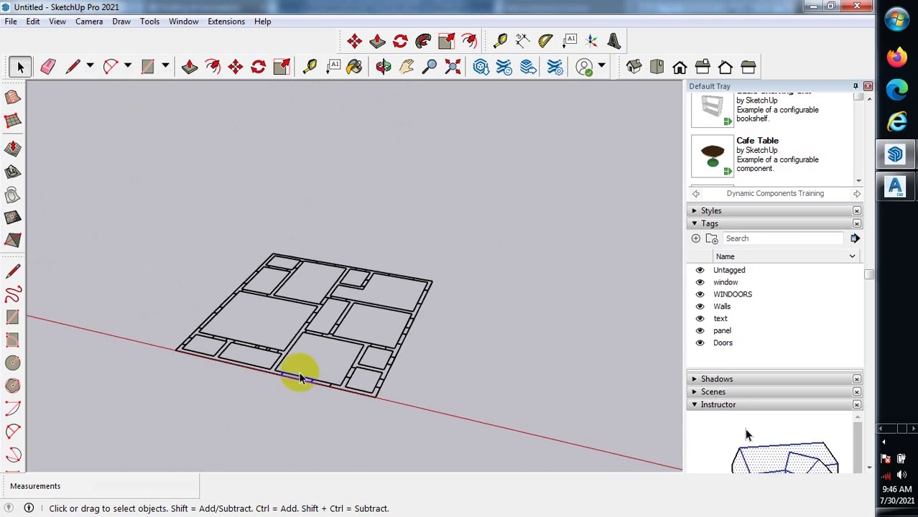
pyautogui.scroll(1, 267, 273)
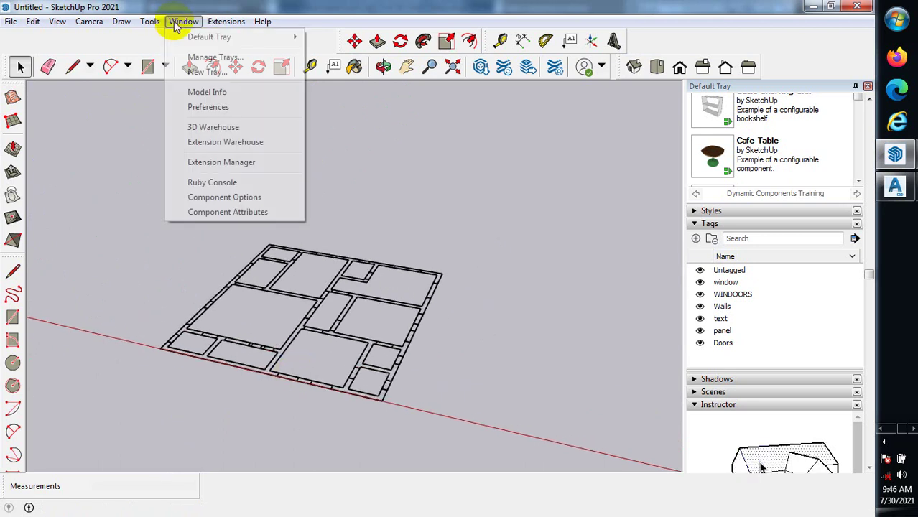
# Set the model's unit format to Decimal with length in Millimeters and a display precision of 0 mm.
pyautogui.click(255, 93)
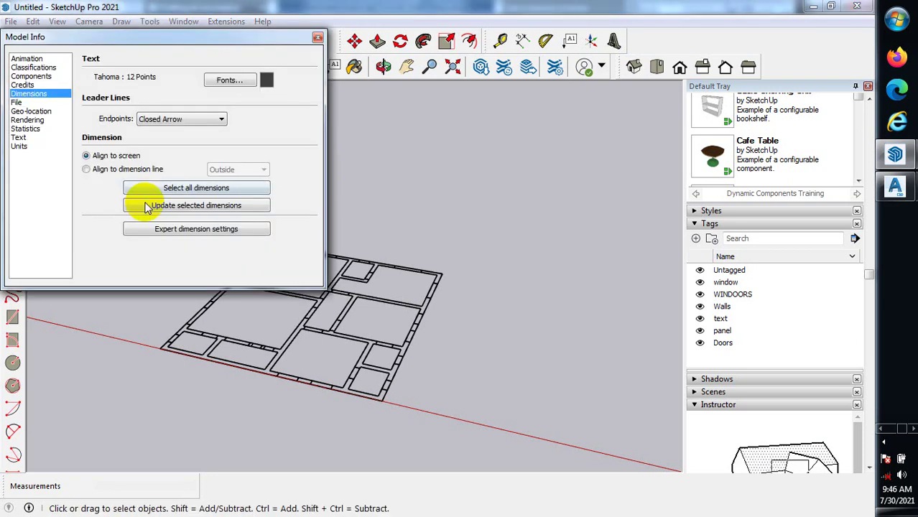
pyautogui.click(19, 147)
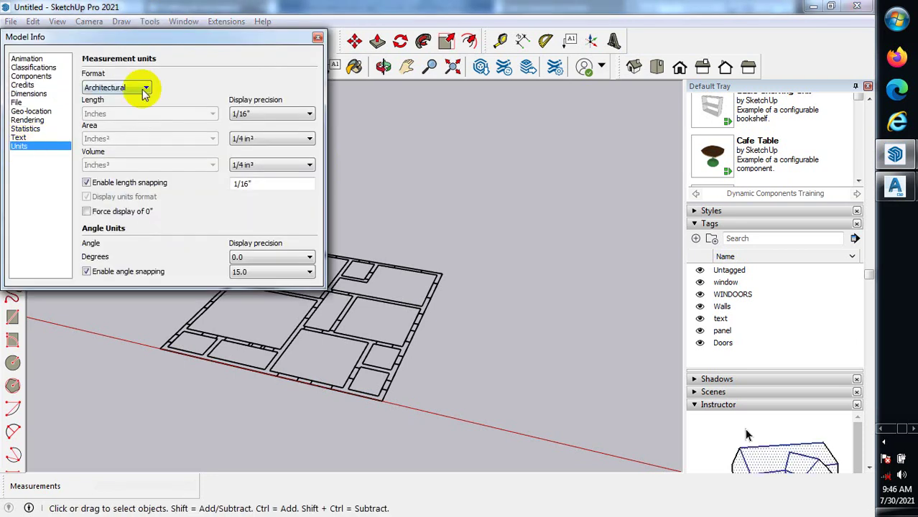
pyautogui.click(143, 89)
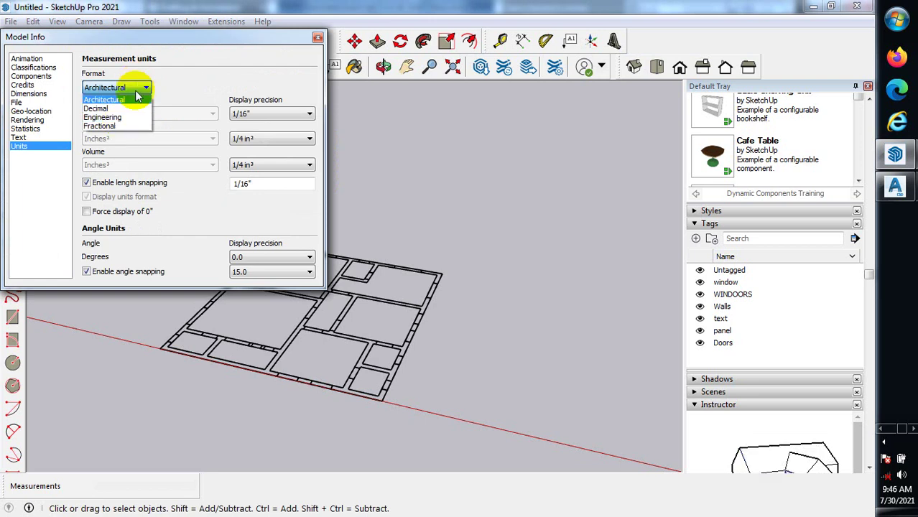
pyautogui.click(145, 91)
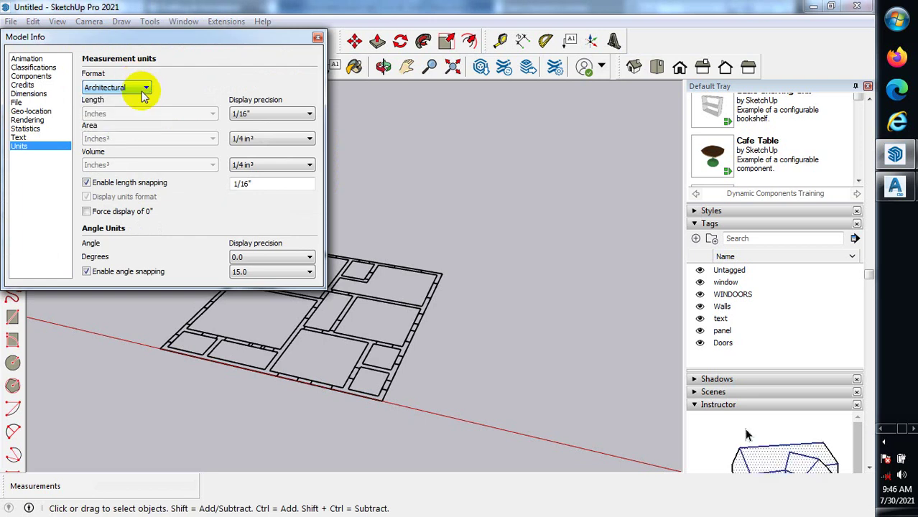
pyautogui.click(144, 92)
pyautogui.click(128, 108)
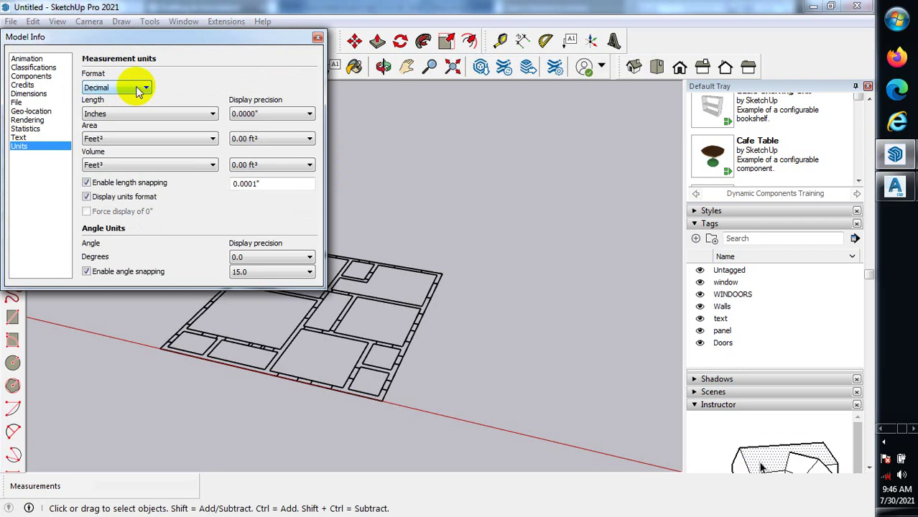
pyautogui.click(144, 88)
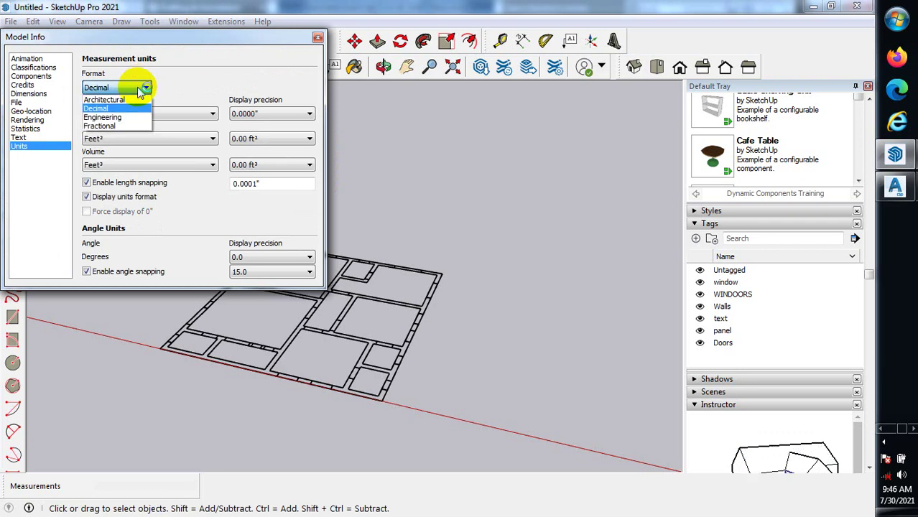
pyautogui.click(140, 89)
pyautogui.click(152, 115)
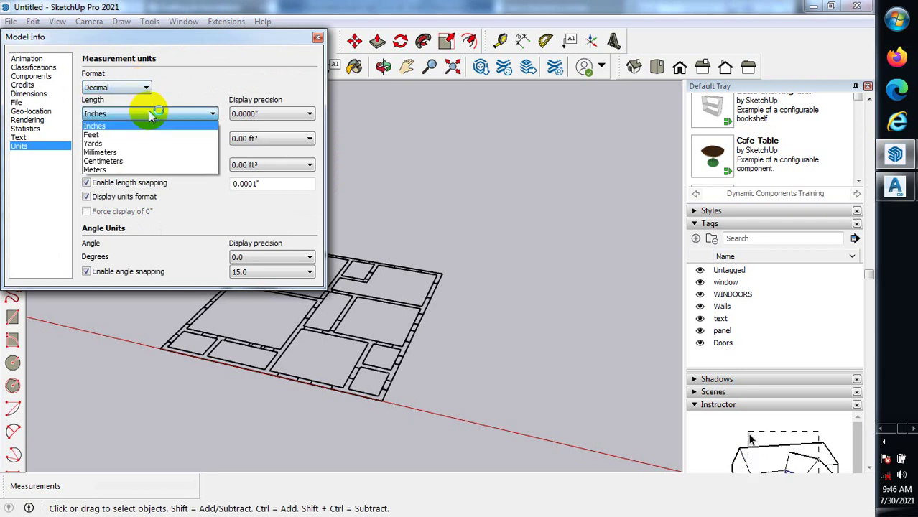
pyautogui.click(127, 153)
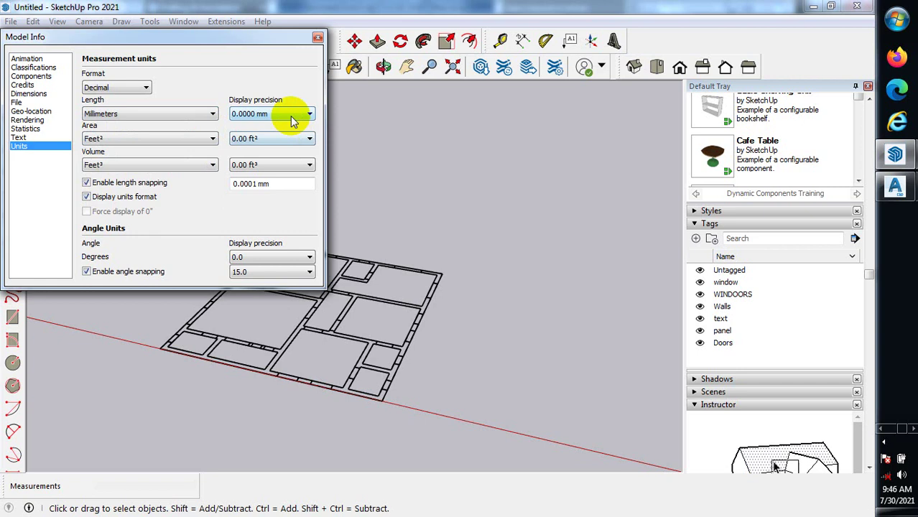
pyautogui.click(292, 118)
pyautogui.click(263, 126)
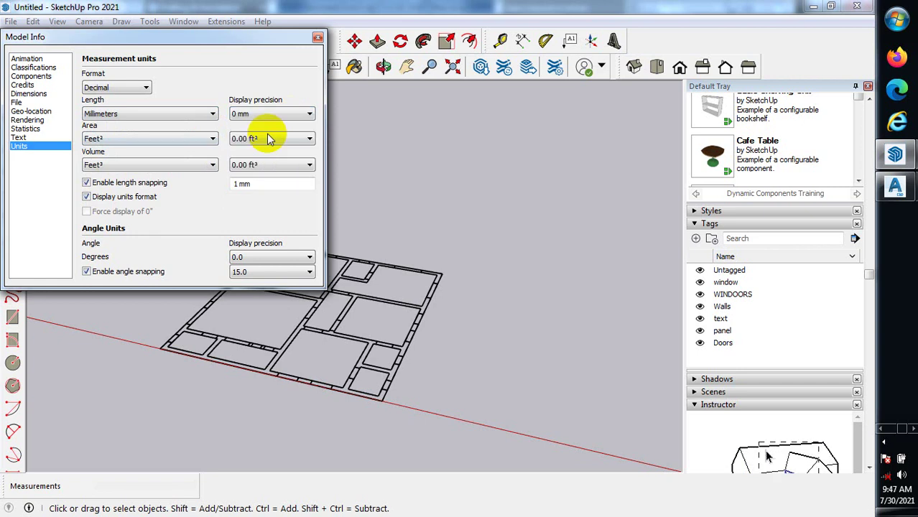
# Set the area units to Millimeters² with a display precision of 0 mm².
pyautogui.click(267, 137)
pyautogui.click(263, 138)
pyautogui.click(133, 139)
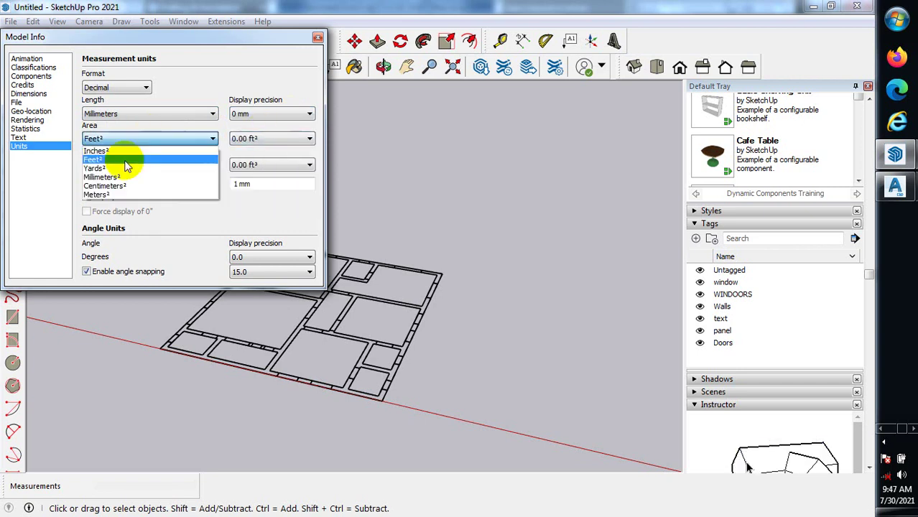
pyautogui.click(119, 177)
pyautogui.click(251, 139)
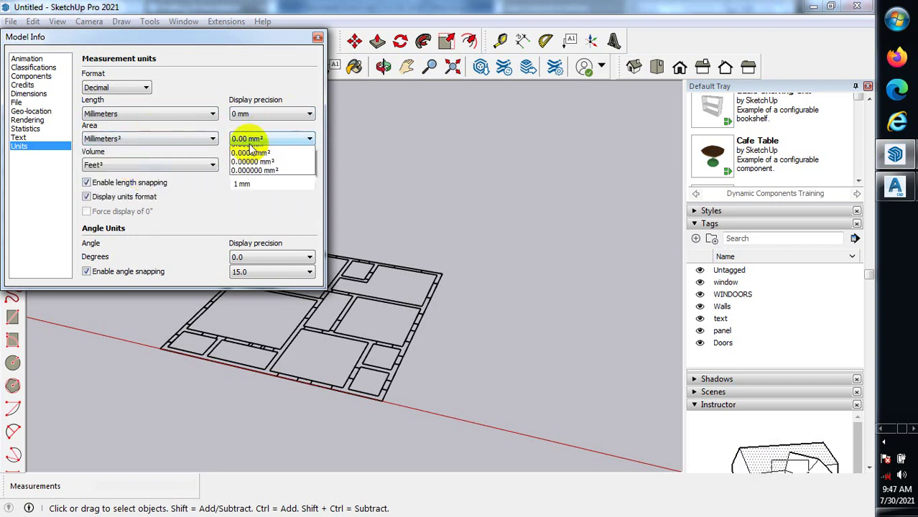
pyautogui.click(249, 147)
# Set the volume units to Millimeters³ with a display precision of 0 mm³.
pyautogui.click(210, 166)
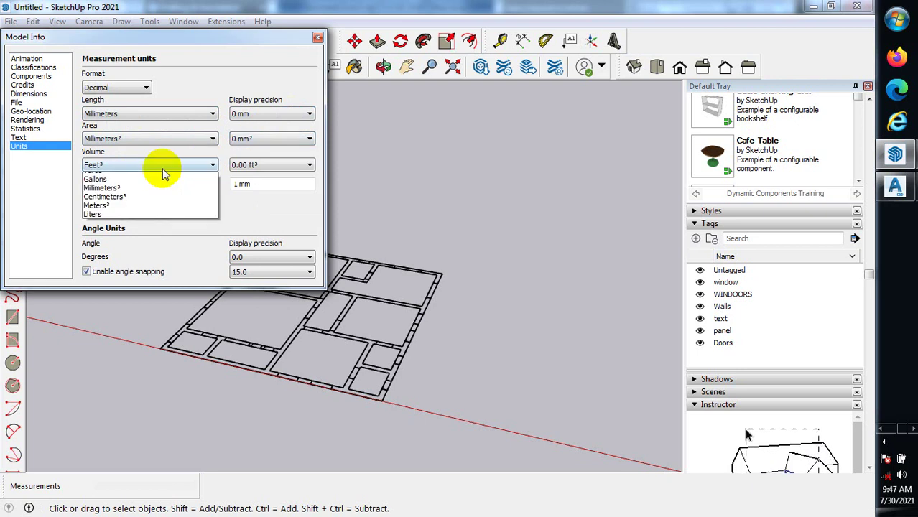
pyautogui.click(104, 212)
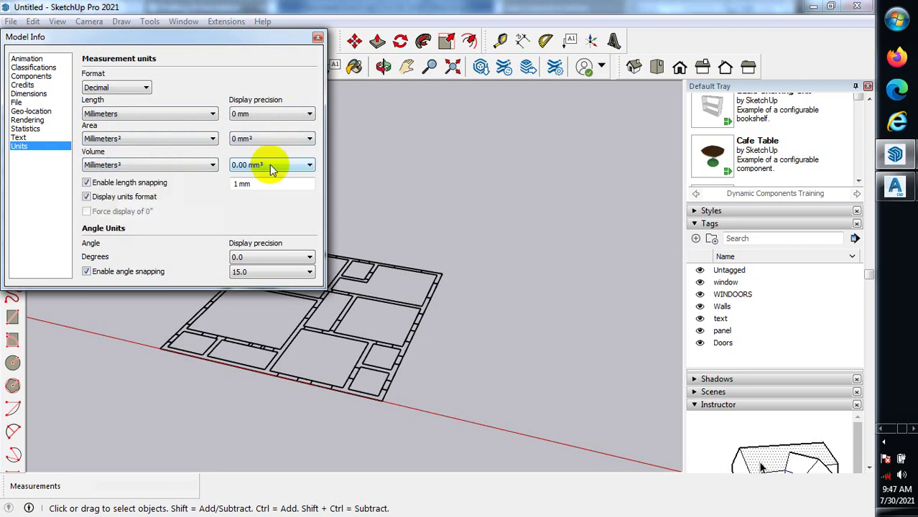
pyautogui.click(272, 165)
pyautogui.click(244, 174)
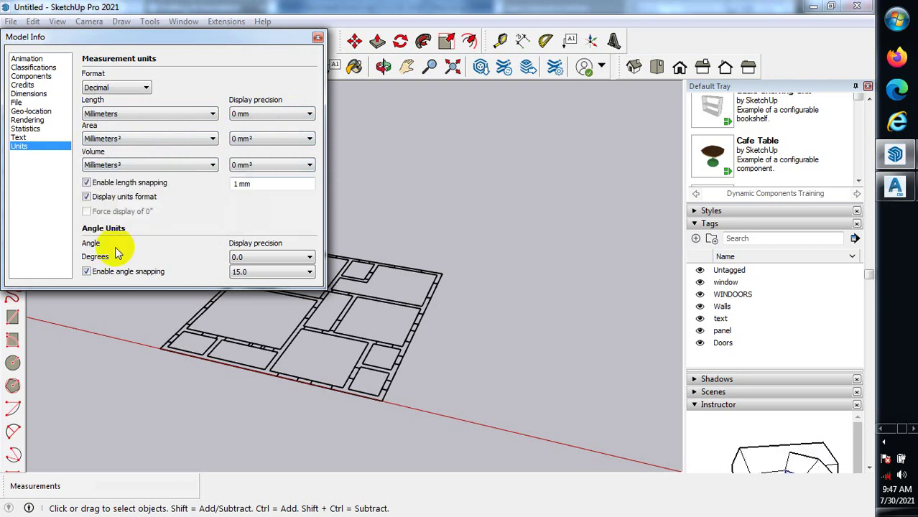
# Review the dimension text font and the available leader line endpoint styles, leaving Closed Arrow, and close the model settings.
pyautogui.click(27, 94)
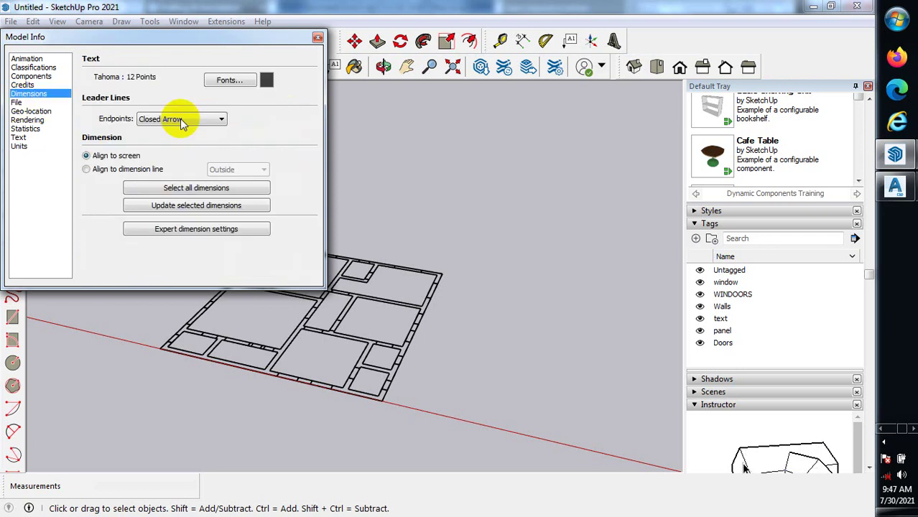
pyautogui.click(194, 122)
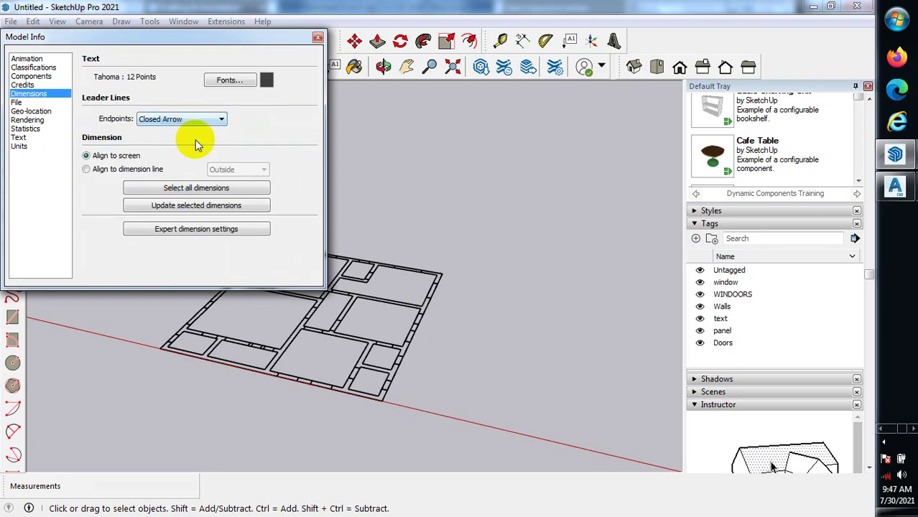
pyautogui.click(250, 81)
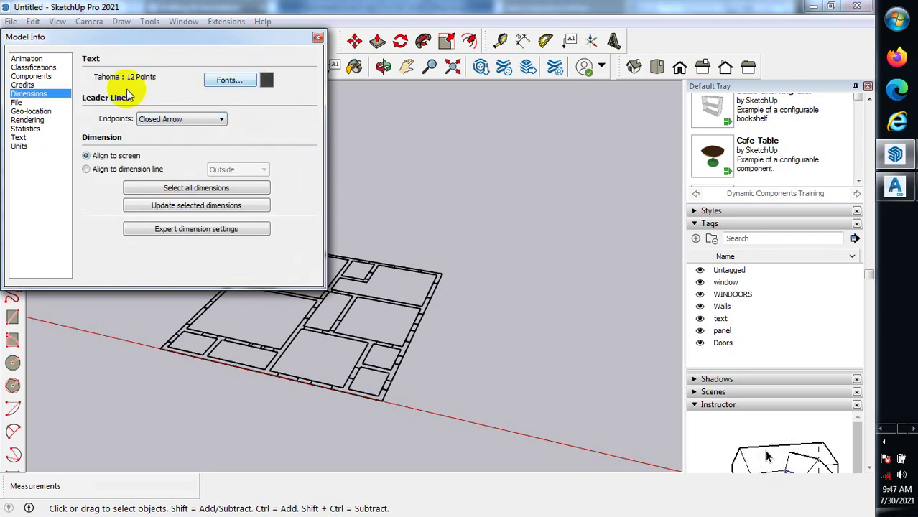
pyautogui.click(209, 124)
pyautogui.click(208, 123)
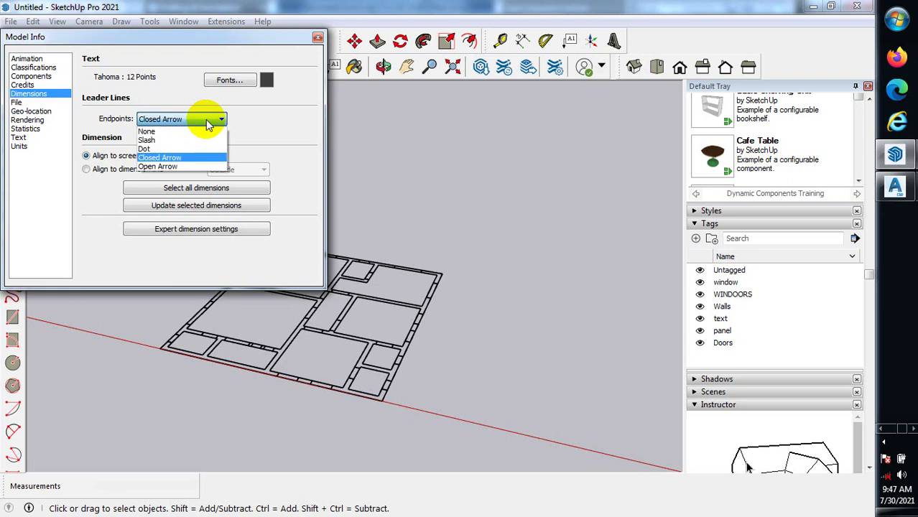
pyautogui.click(209, 124)
pyautogui.click(202, 125)
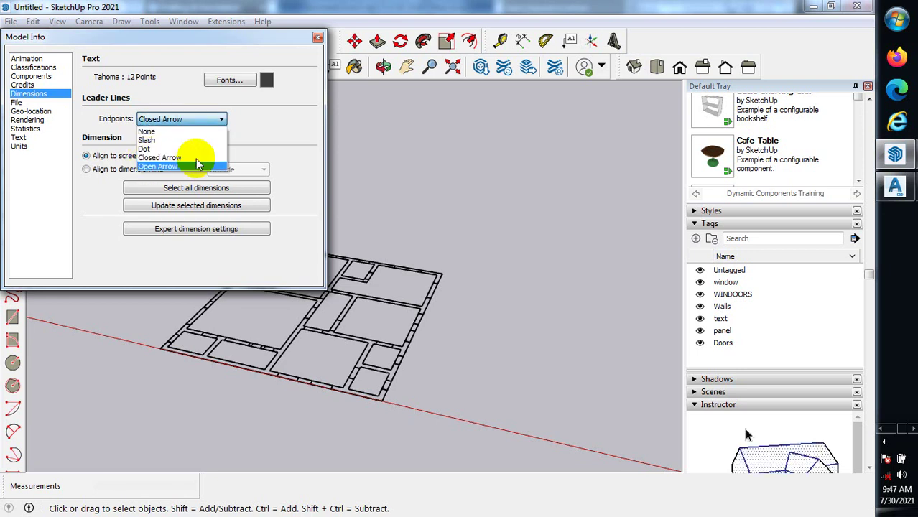
pyautogui.click(211, 127)
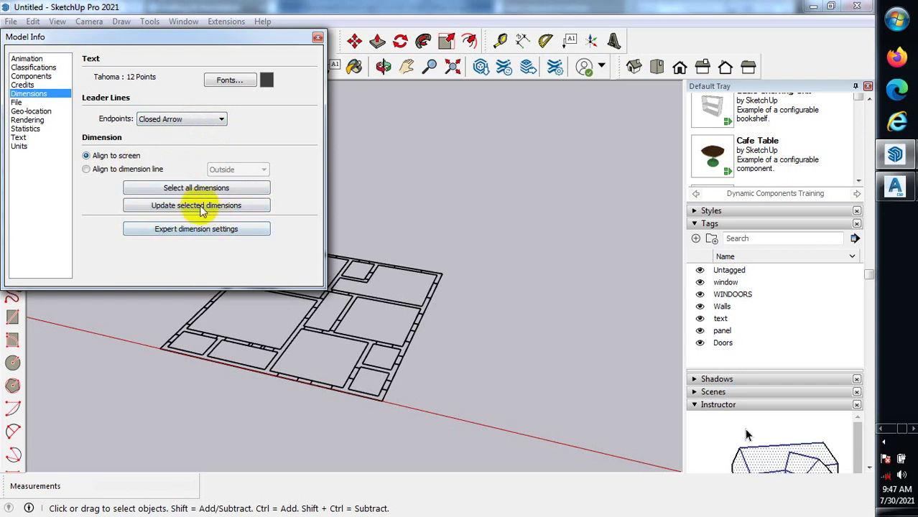
pyautogui.click(316, 38)
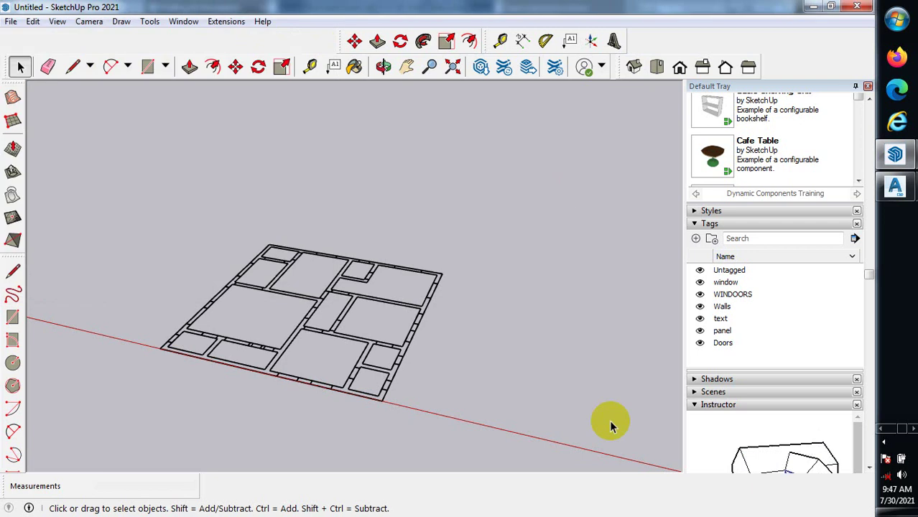
# Move the whole floor plan about 1,710,000 mm toward the origin, just off the red axis, and deselect it.
pyautogui.scroll(-2, 377, 324)
pyautogui.scroll(-4, 381, 325)
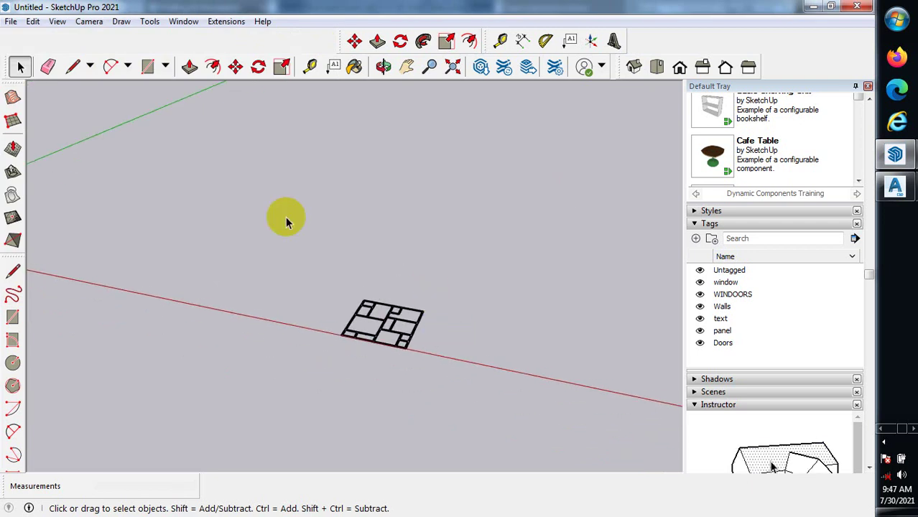
pyautogui.moveTo(320, 258); pyautogui.dragTo(469, 394)
pyautogui.press('m')
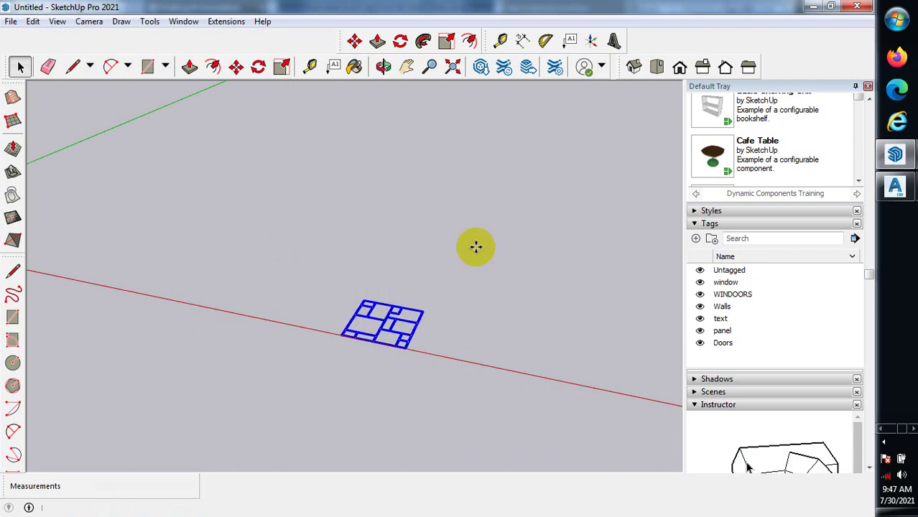
pyautogui.click(404, 333)
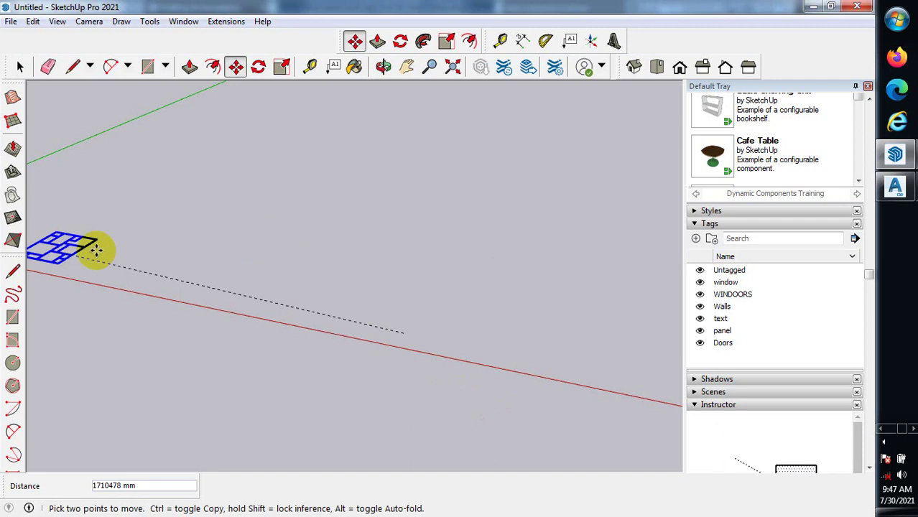
pyautogui.click(96, 248)
pyautogui.click(20, 67)
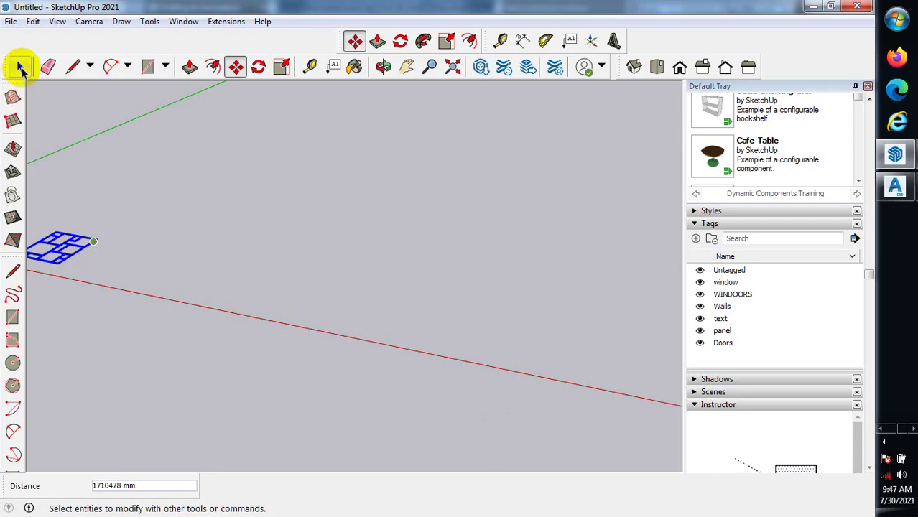
pyautogui.click(424, 327)
# Draw a line along the floor plan's rear outer wall edge, from one outer corner to the other, to fill the wall faces.
pyautogui.moveTo(424, 327); pyautogui.dragTo(262, 289, button='middle')
pyautogui.scroll(2, 251, 284)
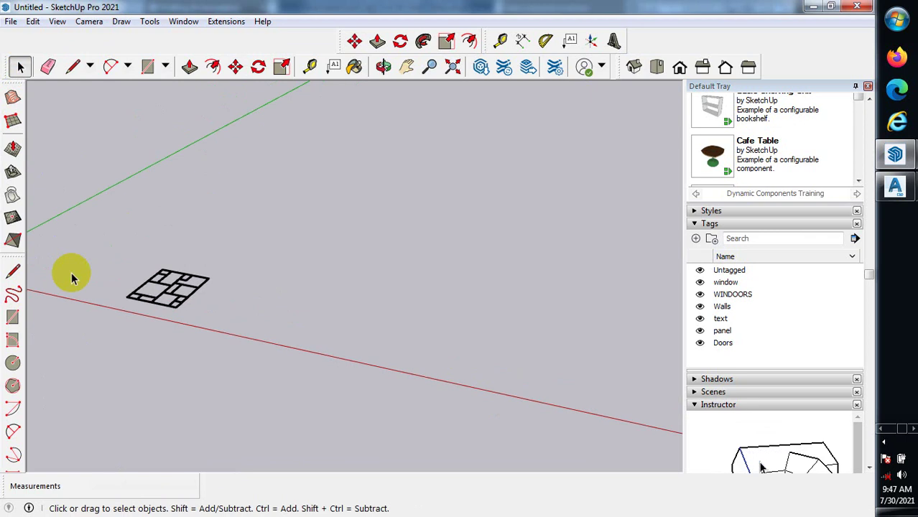
pyautogui.scroll(5, 245, 263)
pyautogui.scroll(2, 245, 263)
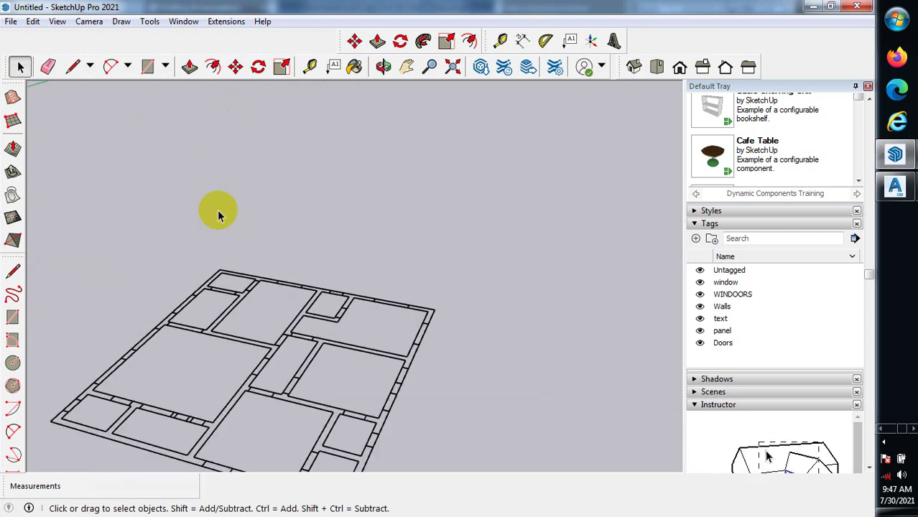
pyautogui.click(73, 66)
pyautogui.scroll(2, 213, 272)
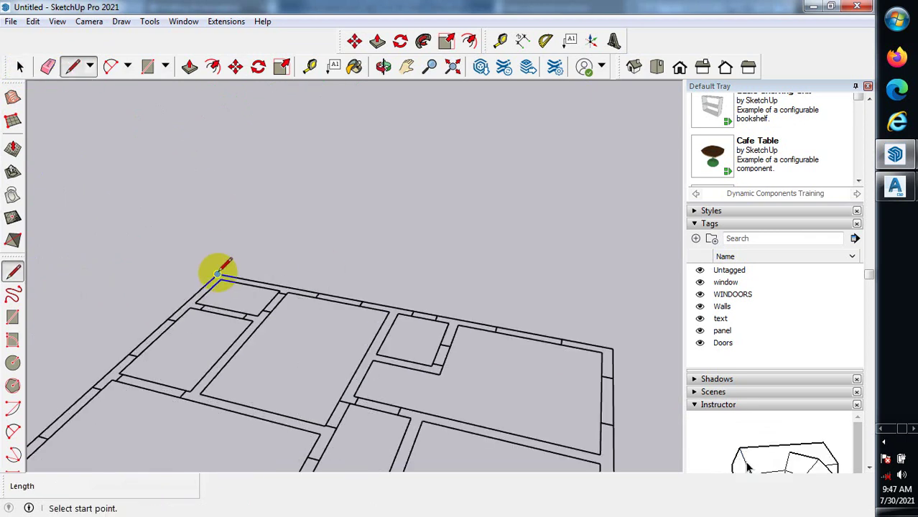
pyautogui.scroll(-1, 217, 274)
pyautogui.scroll(-1, 218, 273)
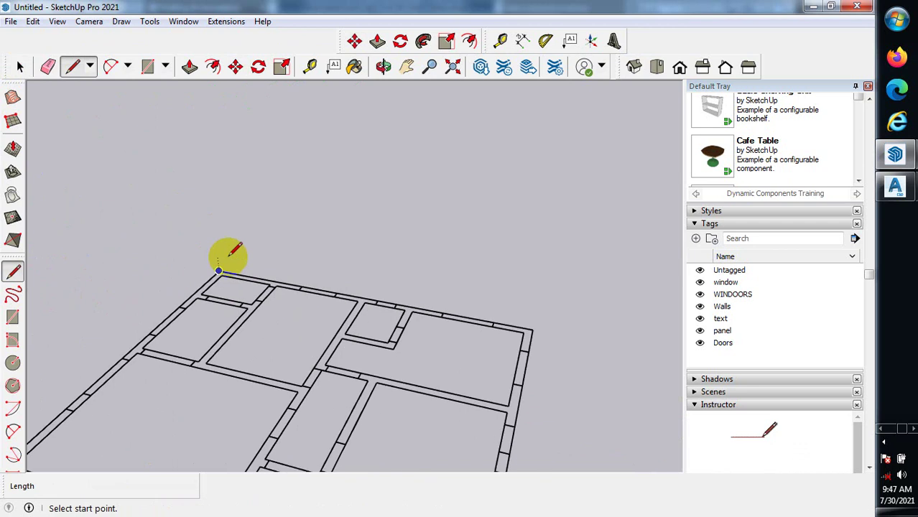
pyautogui.click(219, 271)
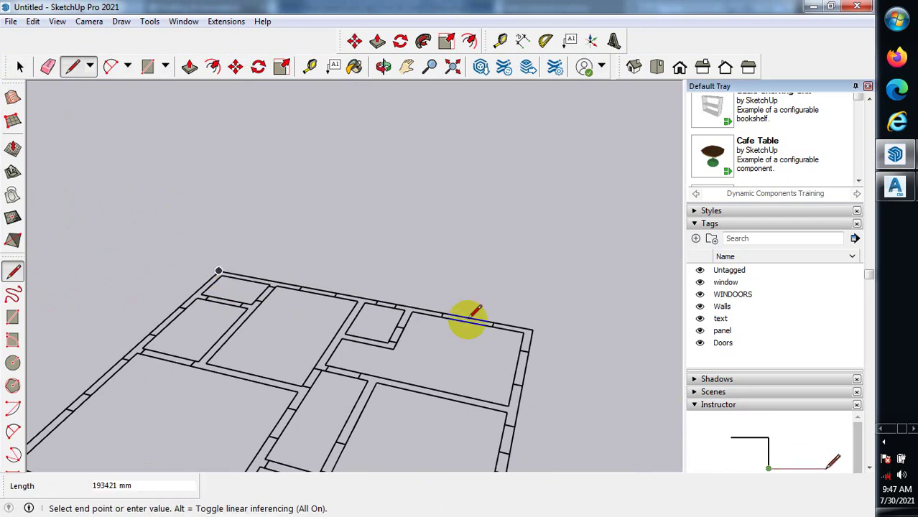
pyautogui.click(533, 330)
pyautogui.scroll(1, 405, 327)
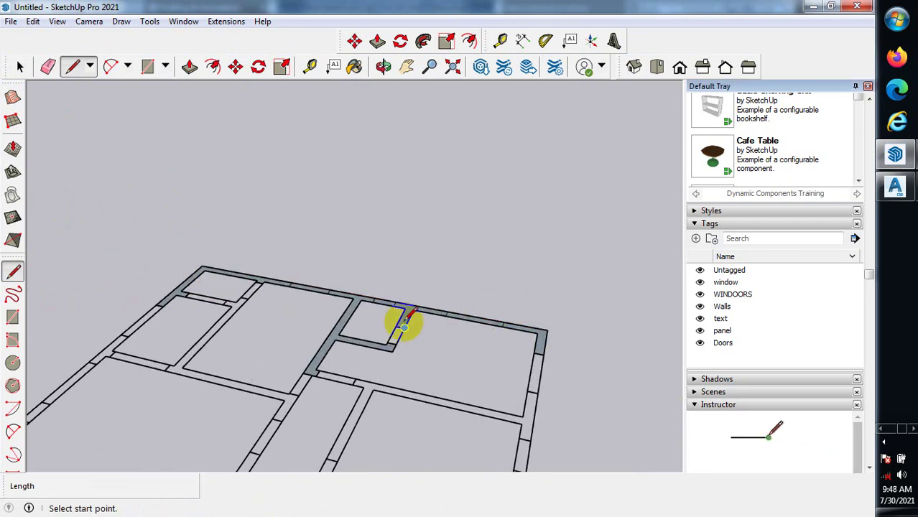
# Extrude the wall face around the small inner room's left and front sides upward by about 46,793 mm with Push/Pull.
pyautogui.scroll(2, 404, 327)
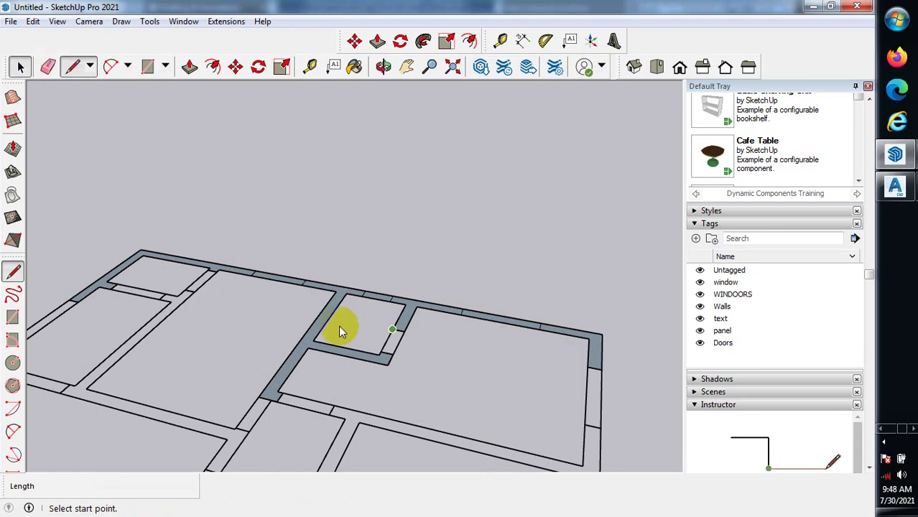
pyautogui.click(190, 66)
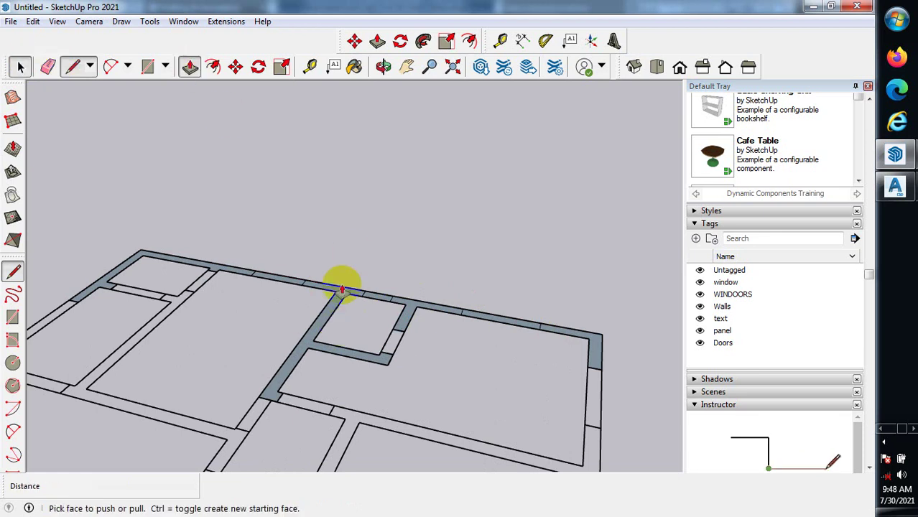
pyautogui.scroll(2, 303, 324)
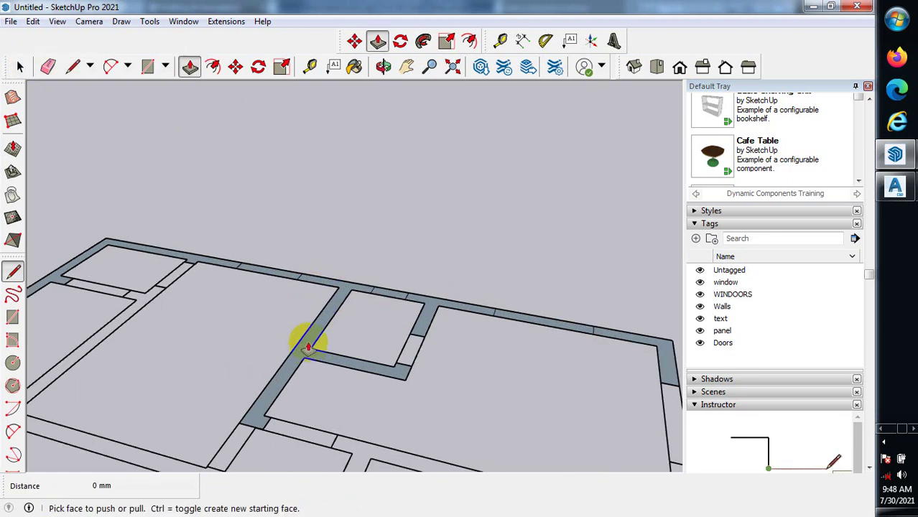
pyautogui.scroll(1, 307, 347)
pyautogui.click(307, 345)
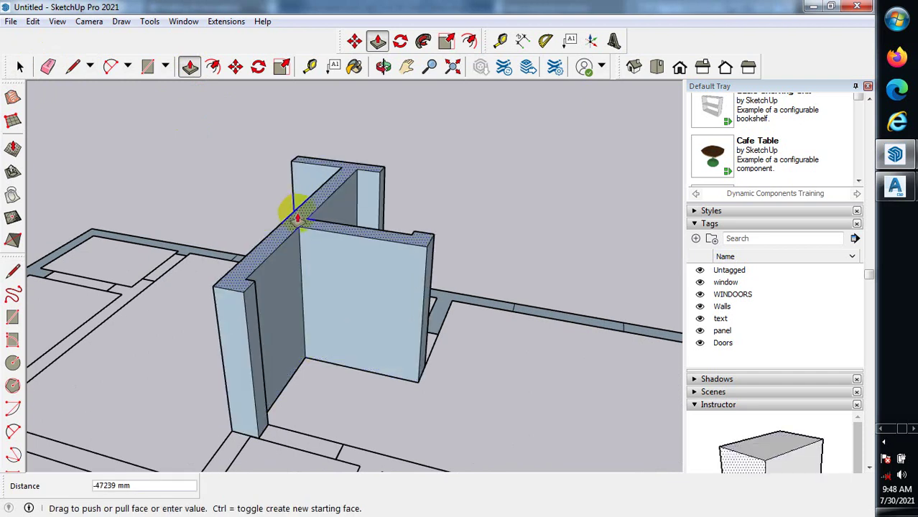
pyautogui.click(496, 292)
# Extrude the T-shaped wall face at the small room's rear right corner to match the first raised wall's height.
pyautogui.scroll(1, 491, 307)
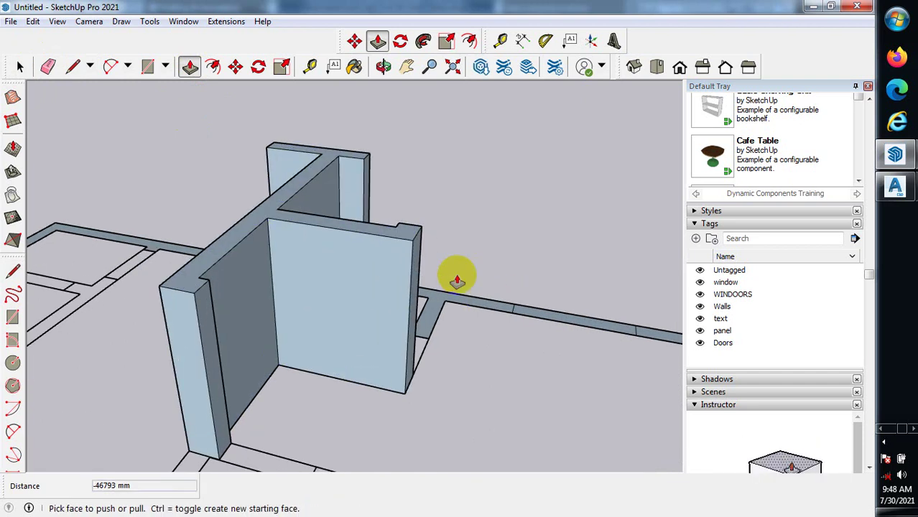
pyautogui.click(432, 296)
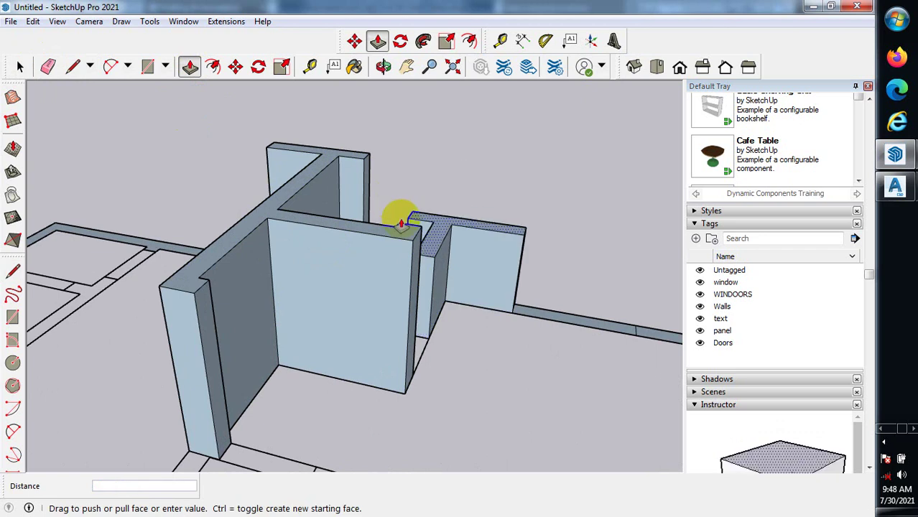
pyautogui.click(273, 205)
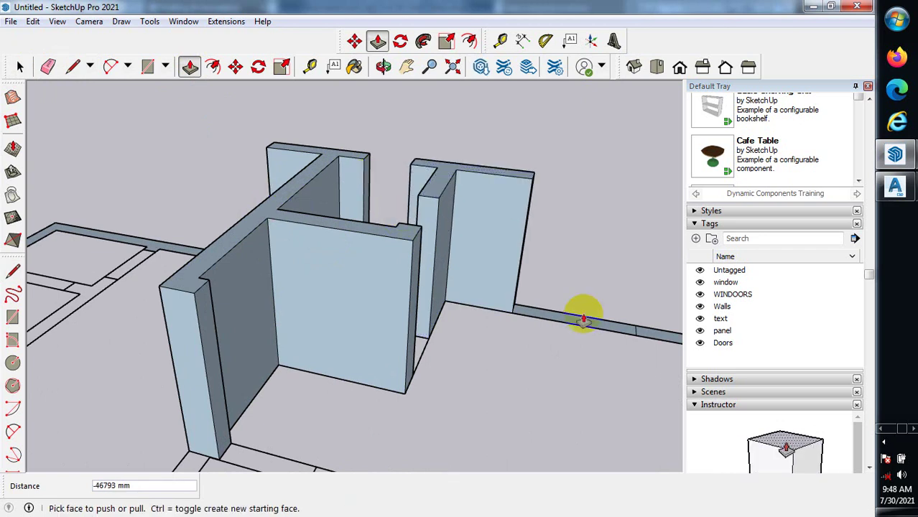
# Extrude the adjoining rear outer wall section to the same height as the raised T-shaped wall.
pyautogui.scroll(1, 586, 320)
pyautogui.scroll(2, 586, 320)
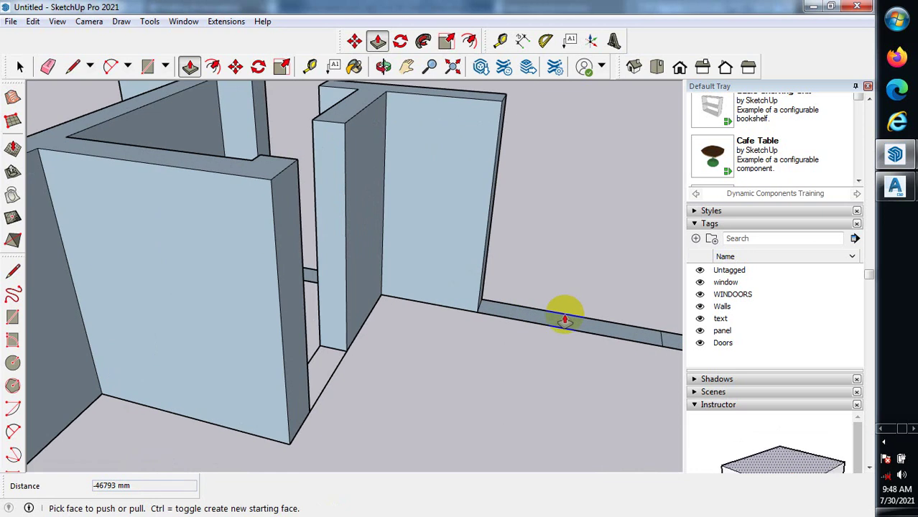
pyautogui.click(565, 320)
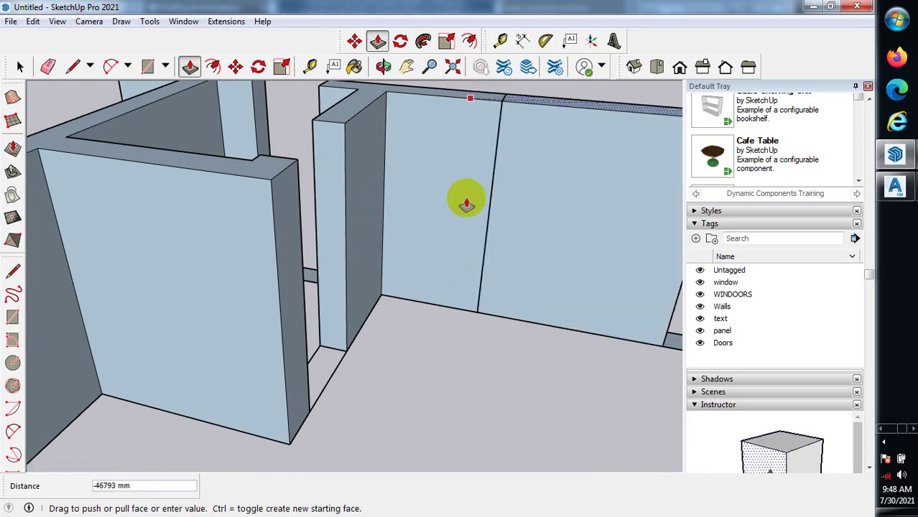
pyautogui.press('Escape')
pyautogui.scroll(-3, 438, 244)
pyautogui.scroll(-6, 451, 327)
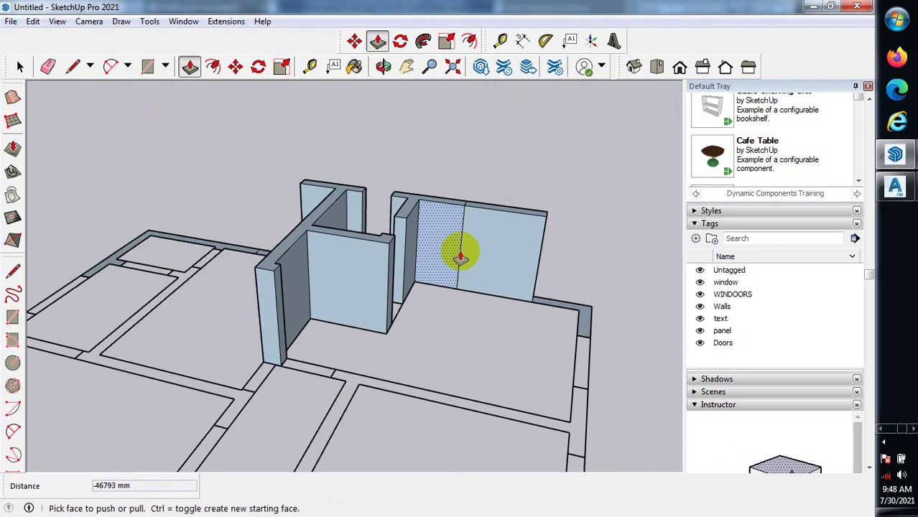
pyautogui.scroll(-2, 226, 246)
pyautogui.click(20, 67)
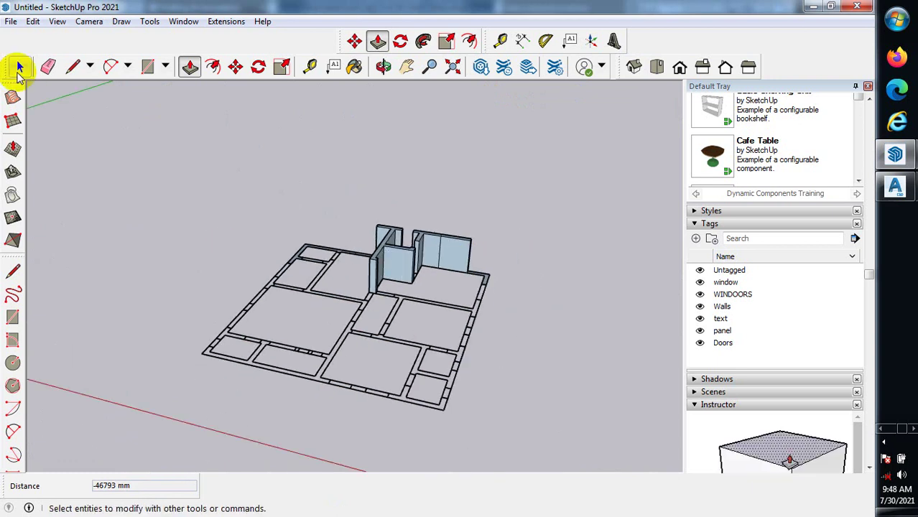
pyautogui.click(19, 67)
# Draw a rectangle about 102,753 by 83,290 mm on the ground in the empty area beside the floor plan.
pyautogui.moveTo(150, 298); pyautogui.dragTo(245, 190, button='middle')
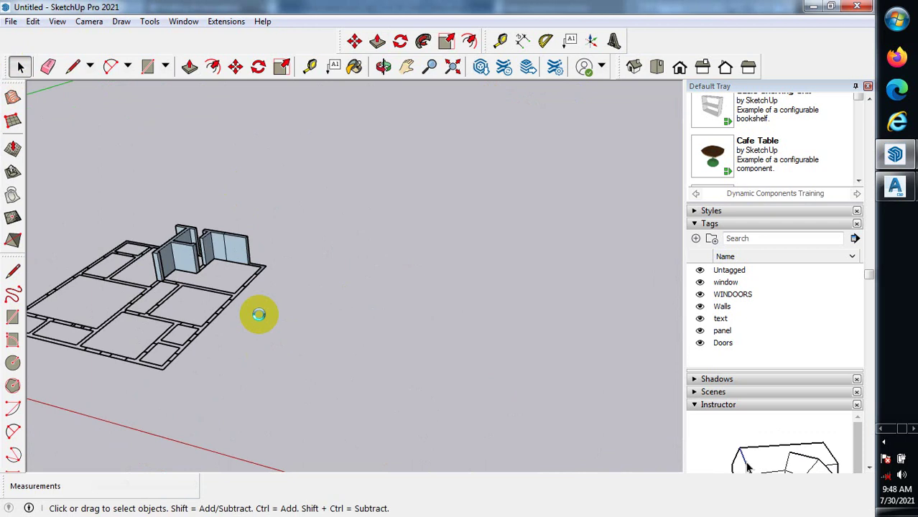
pyautogui.moveTo(284, 324); pyautogui.dragTo(338, 301, button='middle')
pyautogui.press('d')
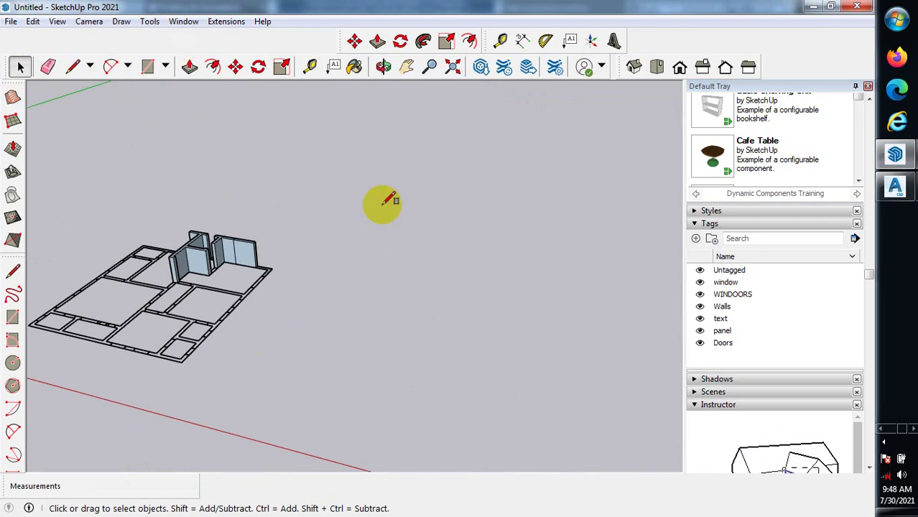
pyautogui.click(401, 326)
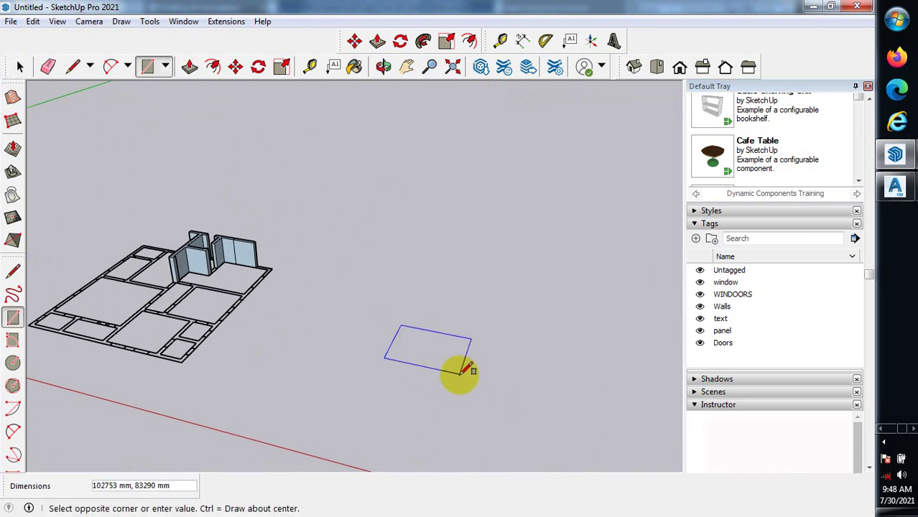
pyautogui.click(460, 373)
pyautogui.click(19, 66)
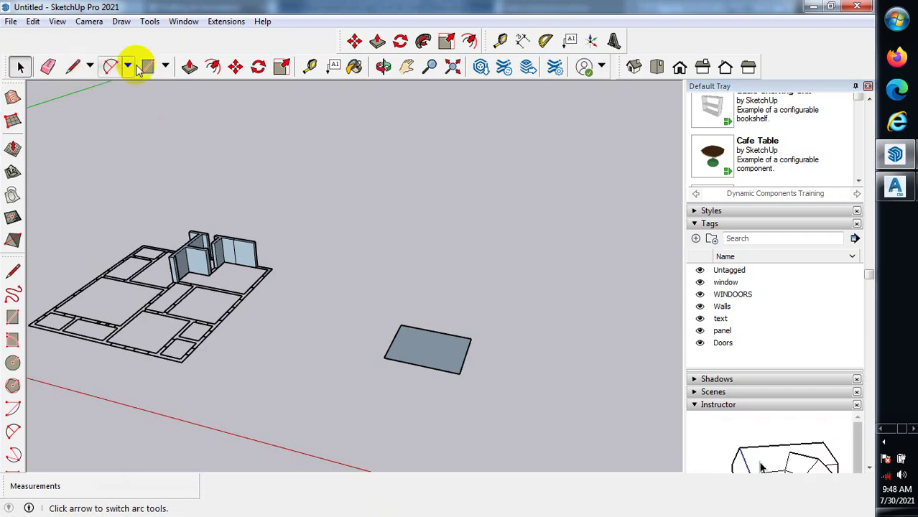
# Extrude the rectangle upward by about 58,664 mm into a box.
pyautogui.click(190, 66)
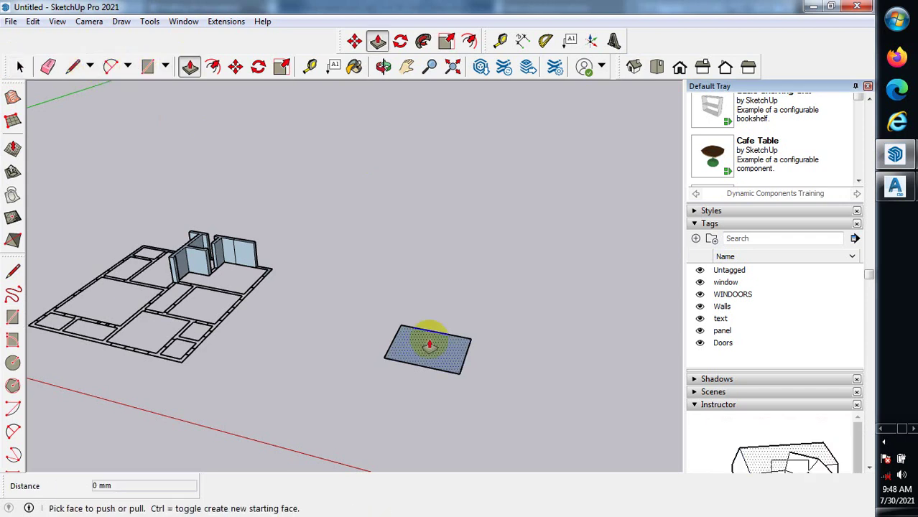
pyautogui.moveTo(429, 345); pyautogui.dragTo(425, 309)
pyautogui.click(20, 67)
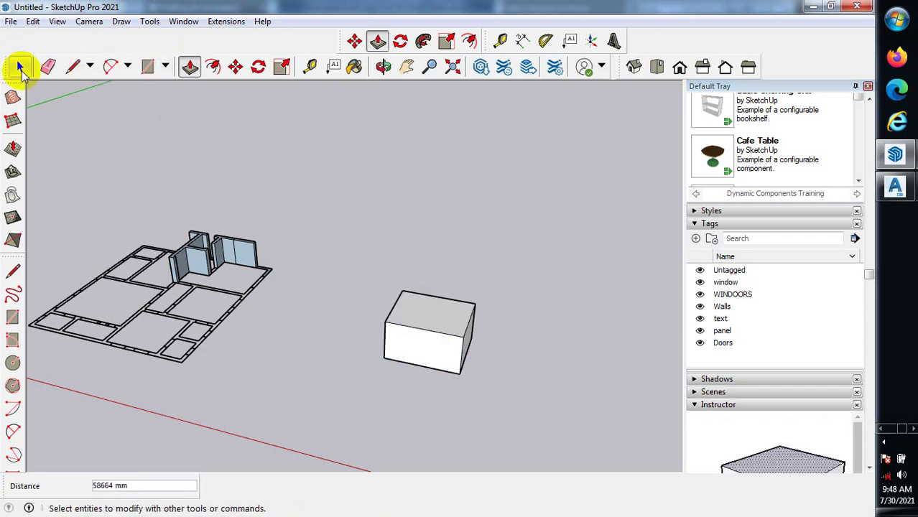
pyautogui.click(20, 68)
# Split the box's front face in half with a vertical line from the midpoint of its top edge to its bottom edge.
pyautogui.scroll(2, 430, 323)
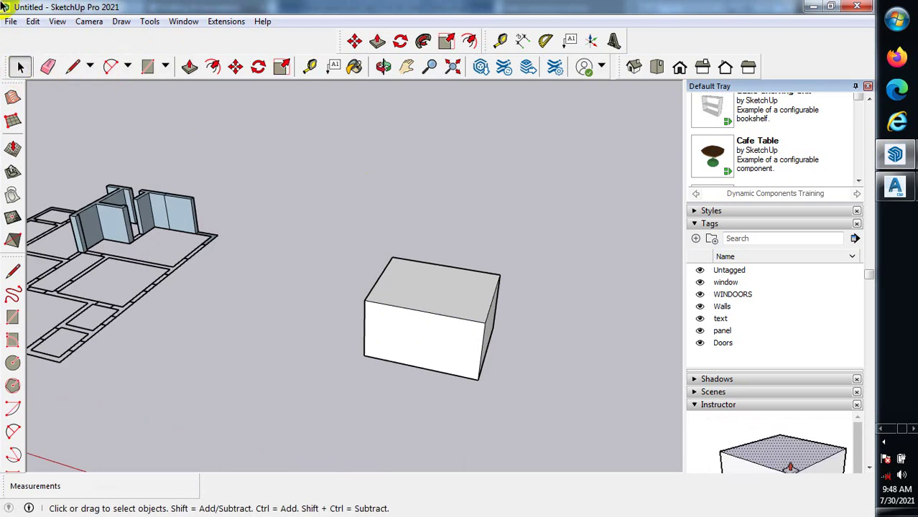
pyautogui.click(72, 66)
pyautogui.scroll(2, 429, 307)
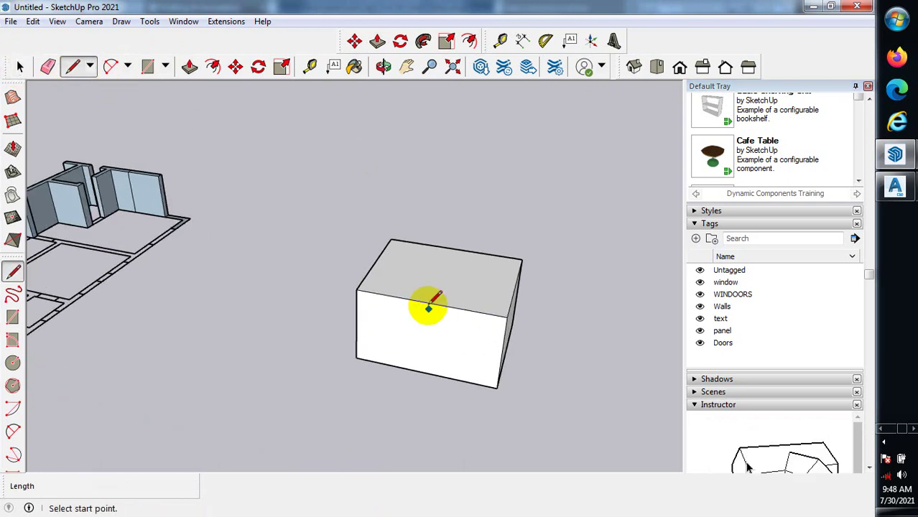
pyautogui.click(428, 304)
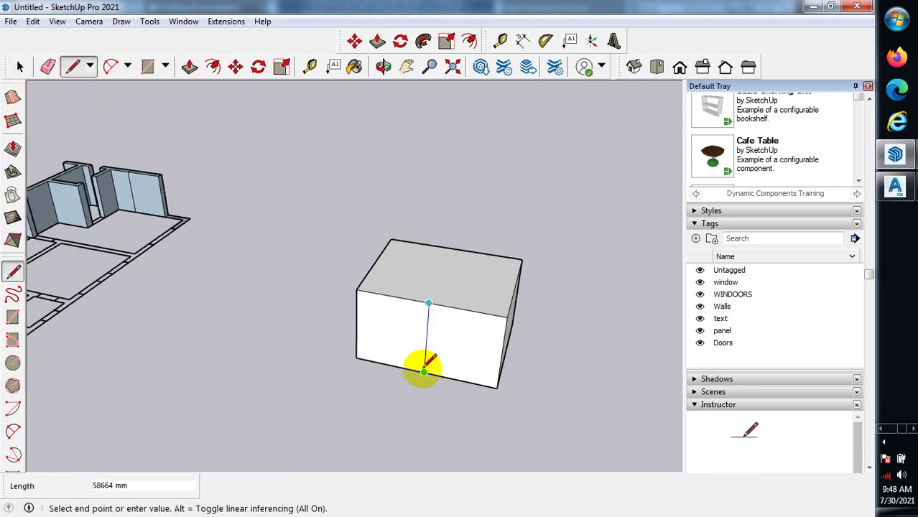
pyautogui.click(425, 370)
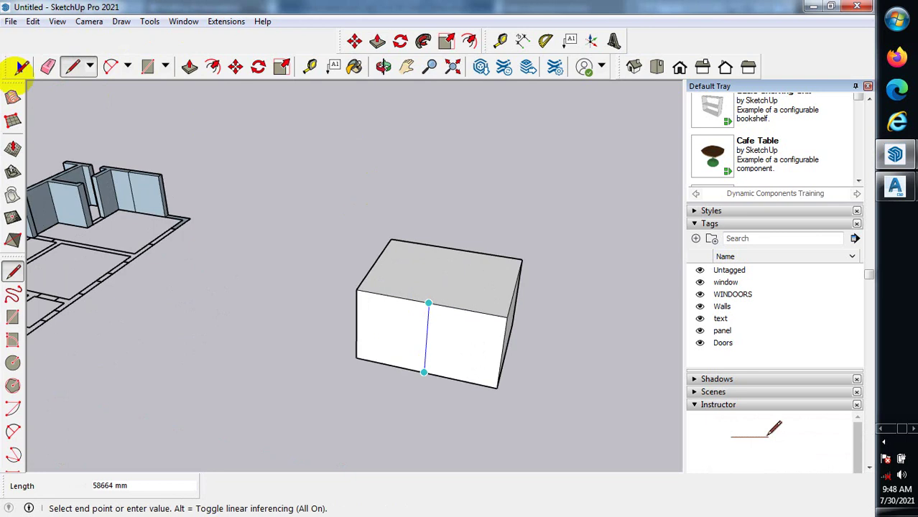
pyautogui.press('Escape')
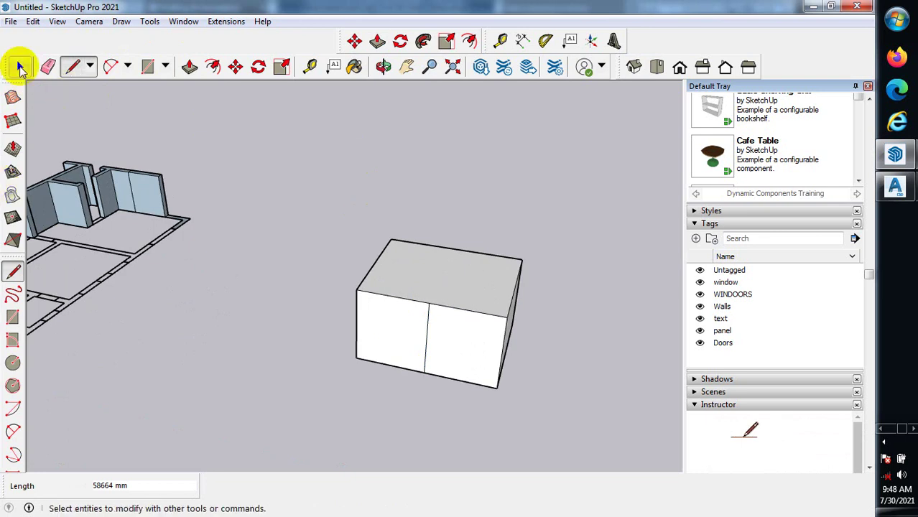
# Push the right half of the box's front face inward by about 26,082 mm to make the box L-shaped.
pyautogui.click(189, 67)
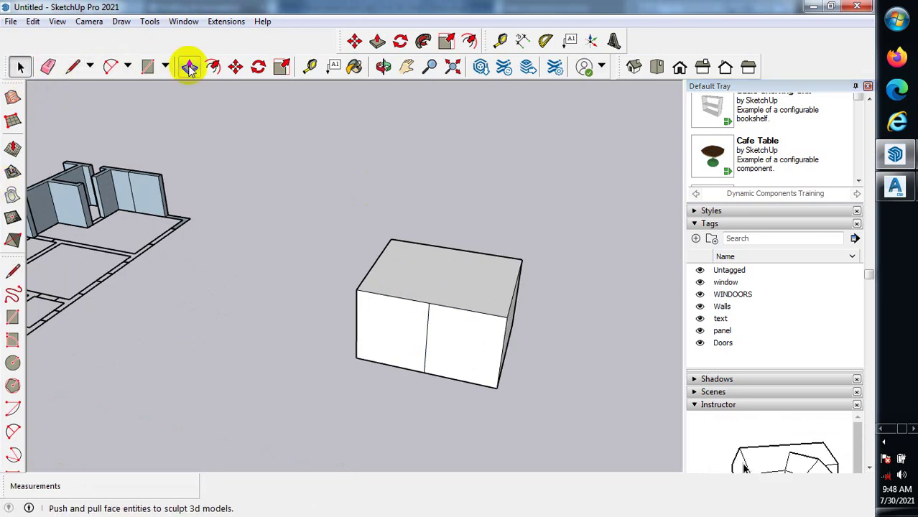
pyautogui.click(478, 358)
pyautogui.click(483, 338)
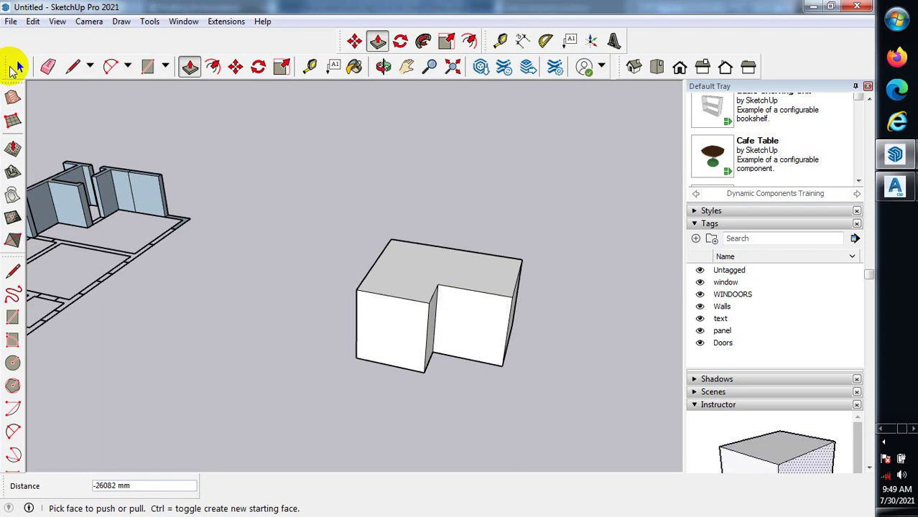
pyautogui.click(17, 68)
# Review the installed extensions and try the Hipped Roof command of the Roof extension without selecting a face.
pyautogui.click(225, 28)
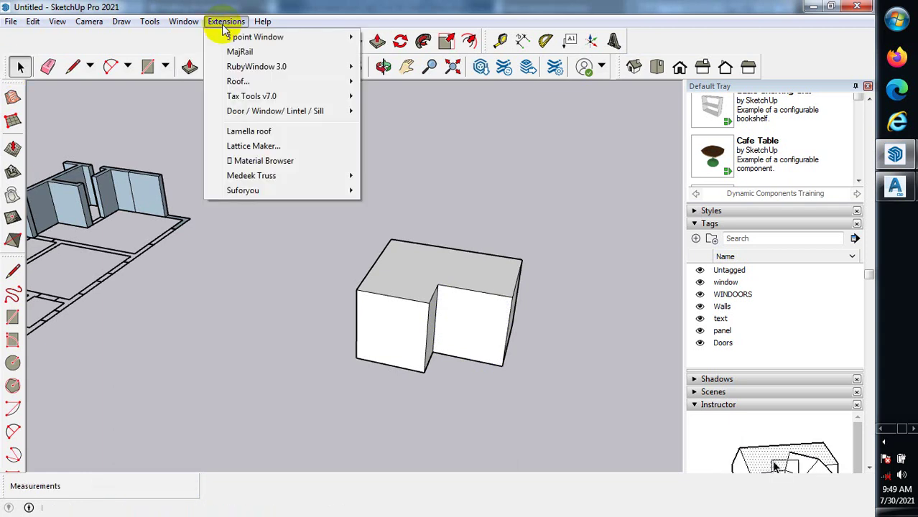
pyautogui.moveTo(305, 45)
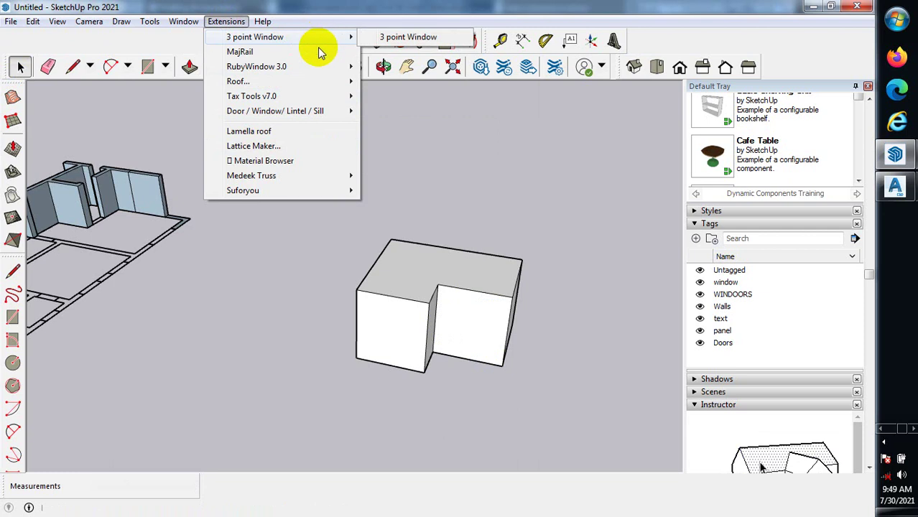
pyautogui.moveTo(313, 84)
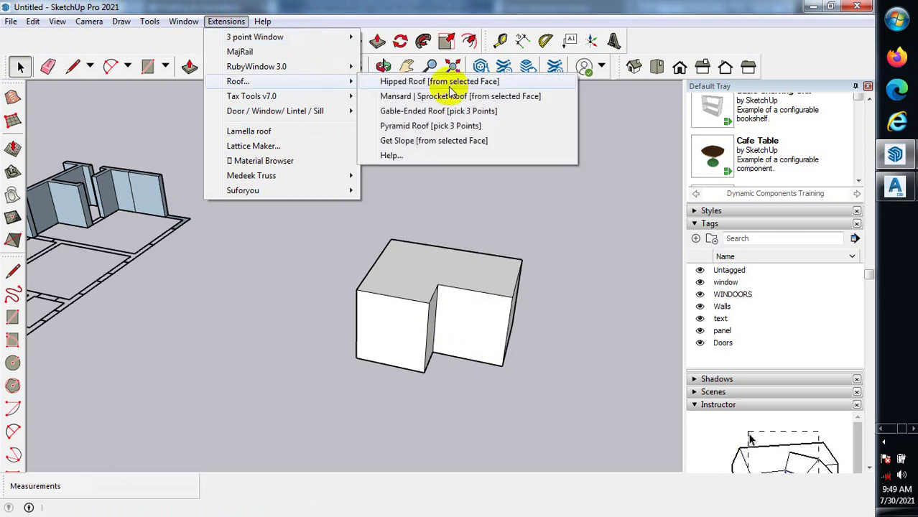
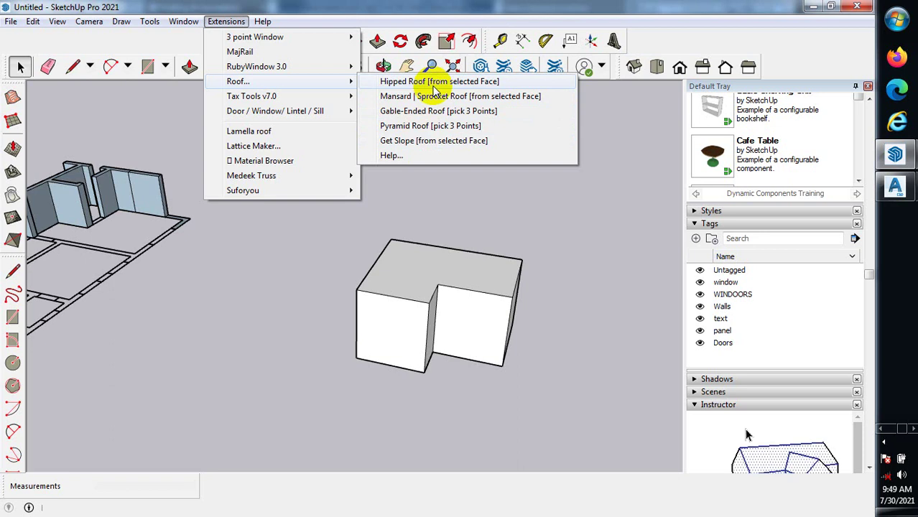
pyautogui.click(435, 83)
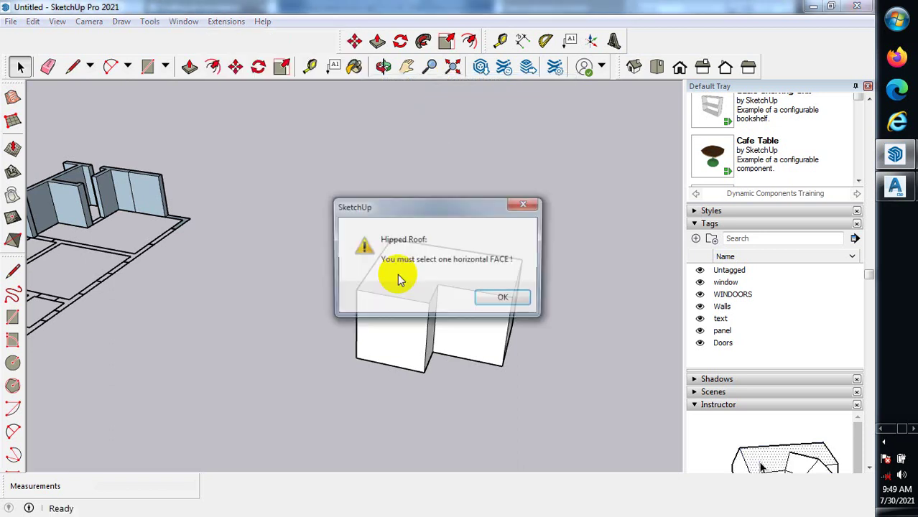
pyautogui.click(523, 207)
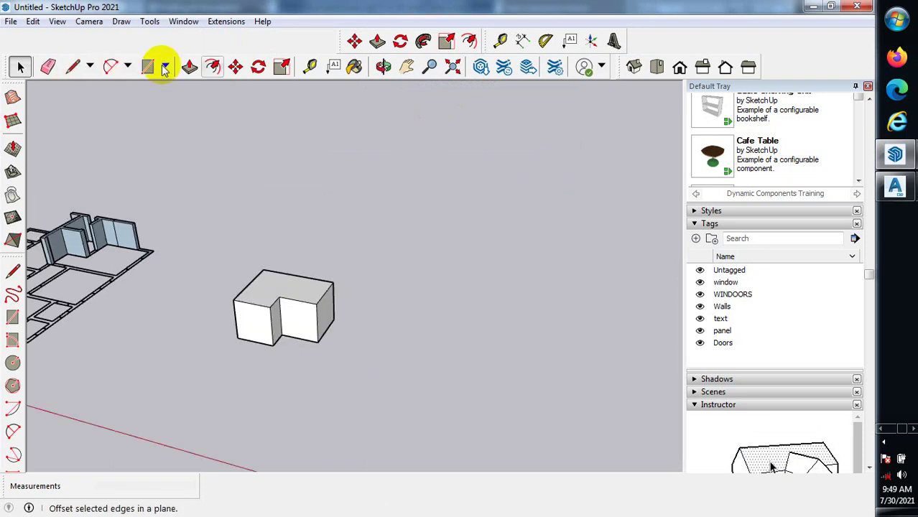
# Draw a second rectangle about 94,378 by 83,604 mm on the ground to the right of the L-shaped box.
pyautogui.click(147, 66)
pyautogui.click(512, 359)
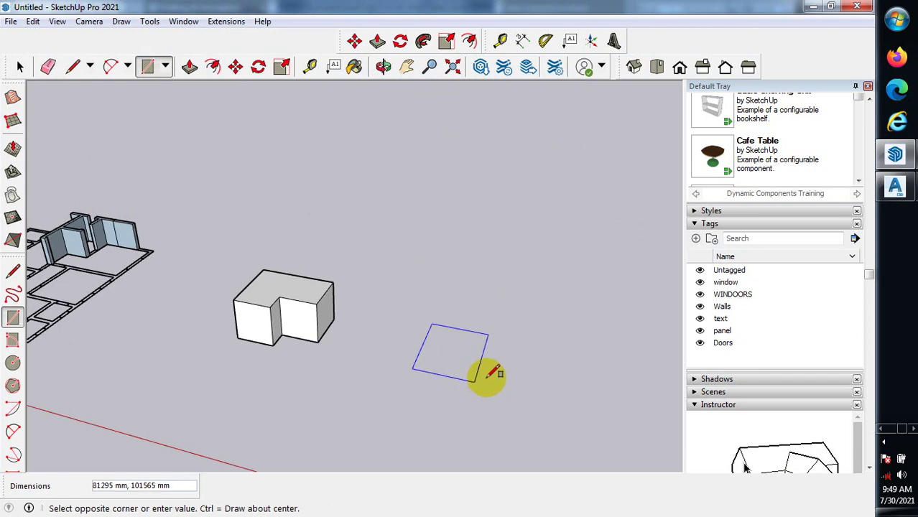
pyautogui.click(494, 374)
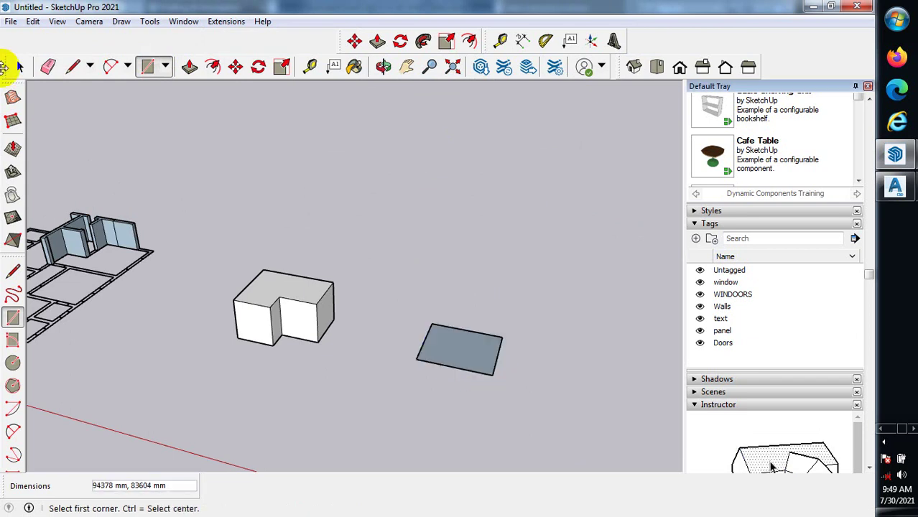
pyautogui.click(19, 66)
# Extrude the second rectangle upward by about 69,100 mm into a box.
pyautogui.click(189, 68)
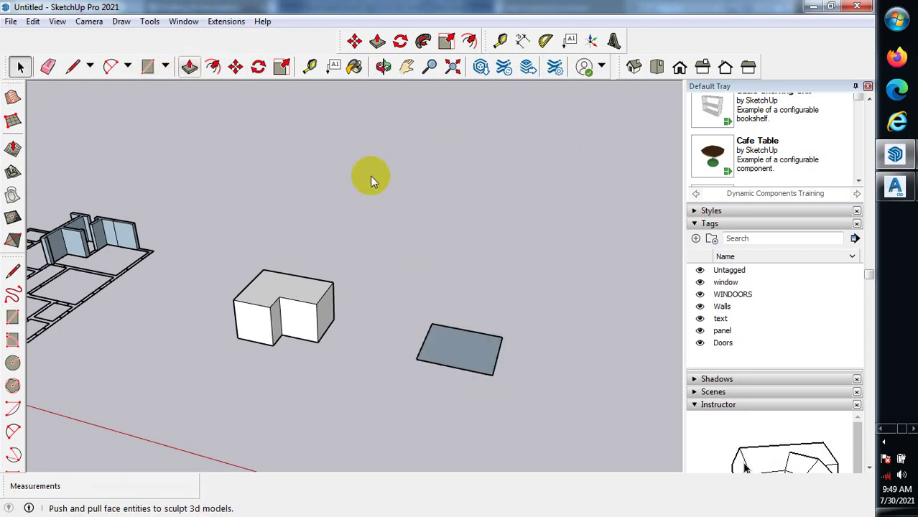
pyautogui.click(464, 349)
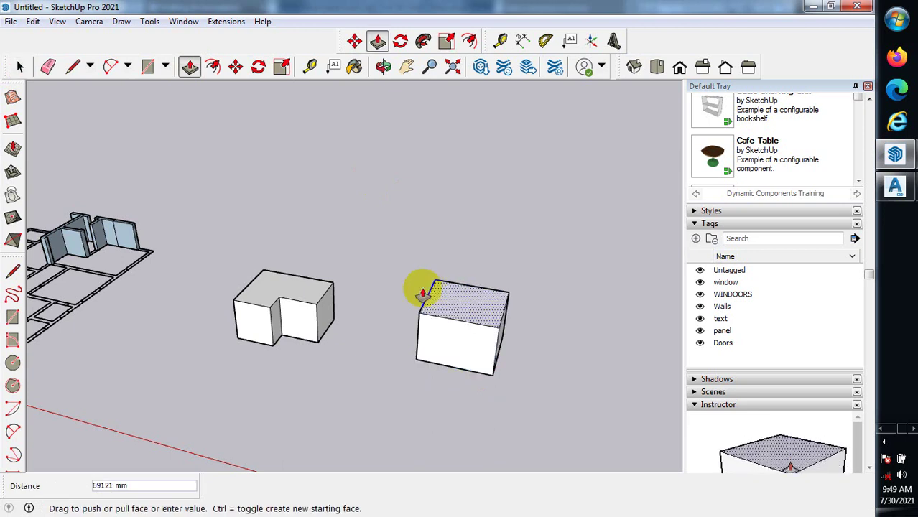
pyautogui.click(413, 291)
pyautogui.click(19, 66)
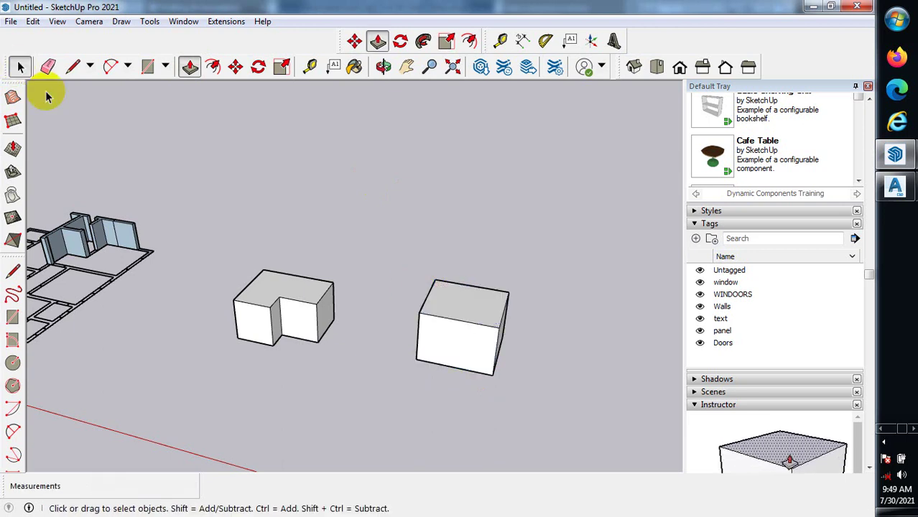
# Draw a third rectangle about 85,110 by 94,177 mm on the ground beside the second box.
pyautogui.press('r')
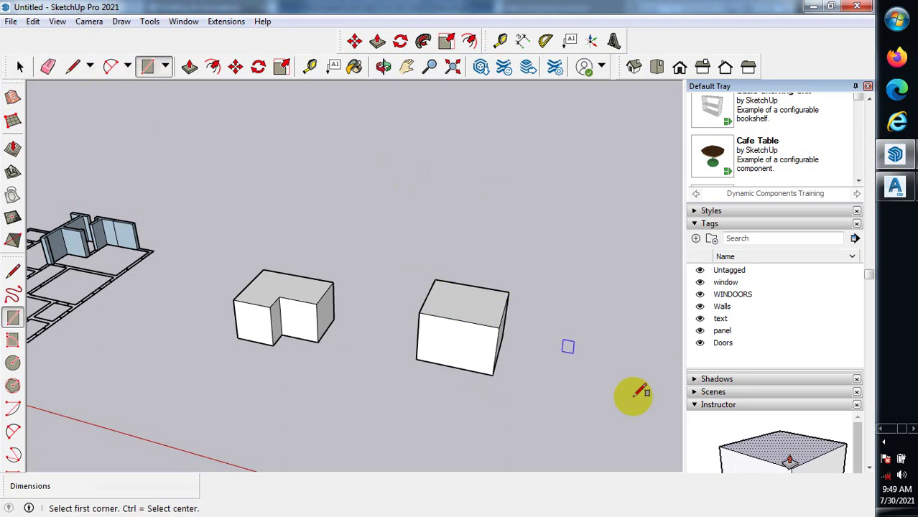
pyautogui.click(562, 352)
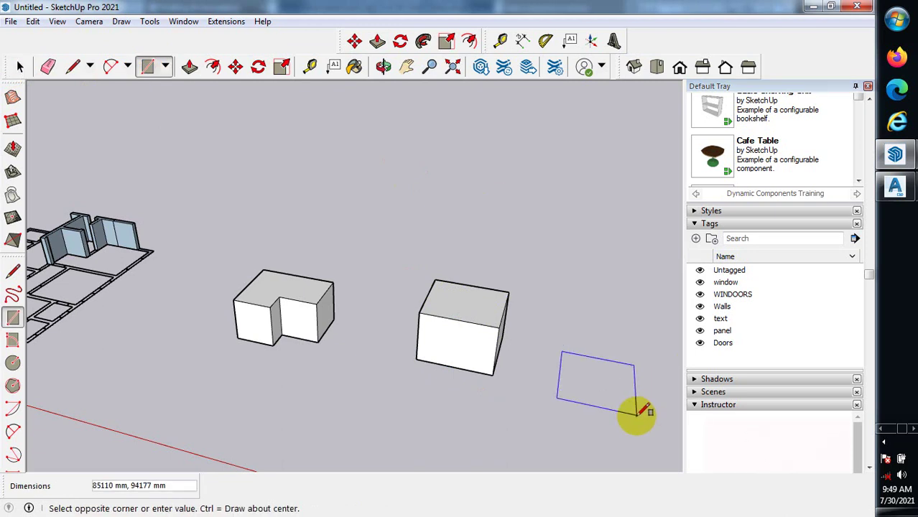
pyautogui.click(637, 415)
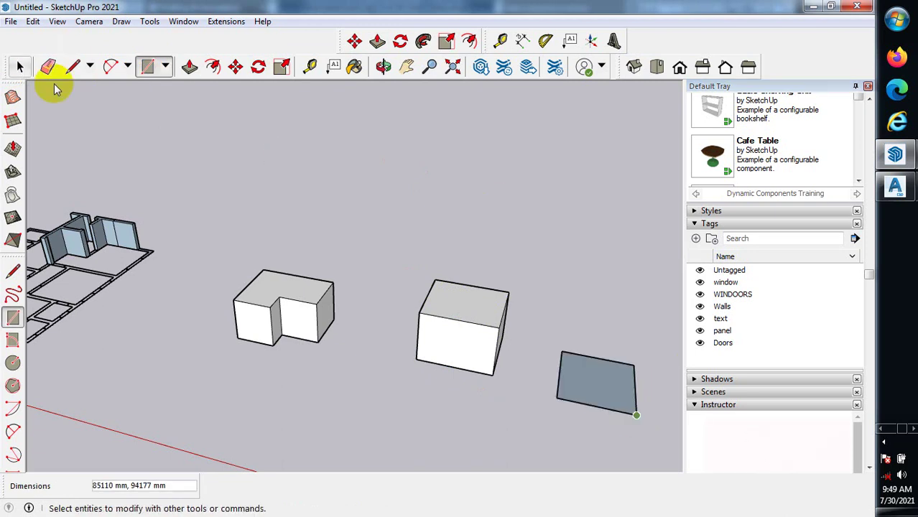
# Extrude the third rectangle upward by about 63,645 mm into a box.
pyautogui.click(188, 67)
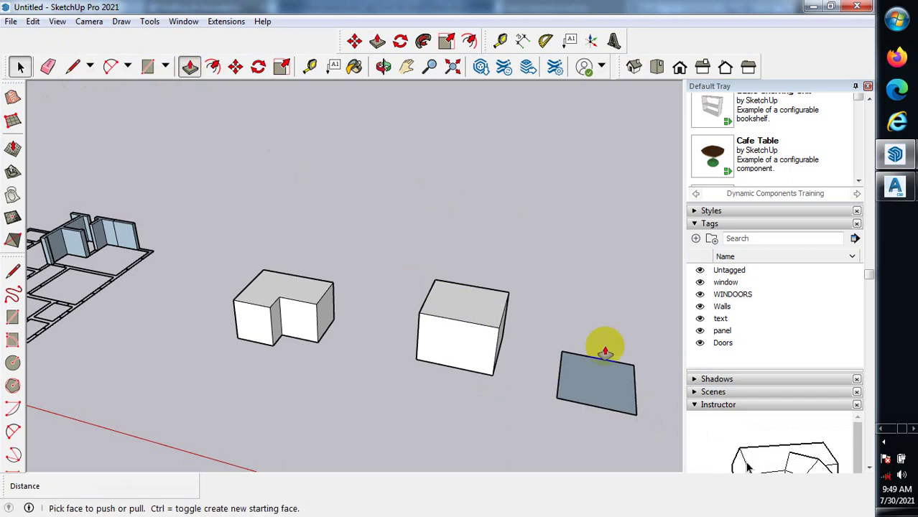
pyautogui.click(558, 365)
pyautogui.scroll(1, 591, 327)
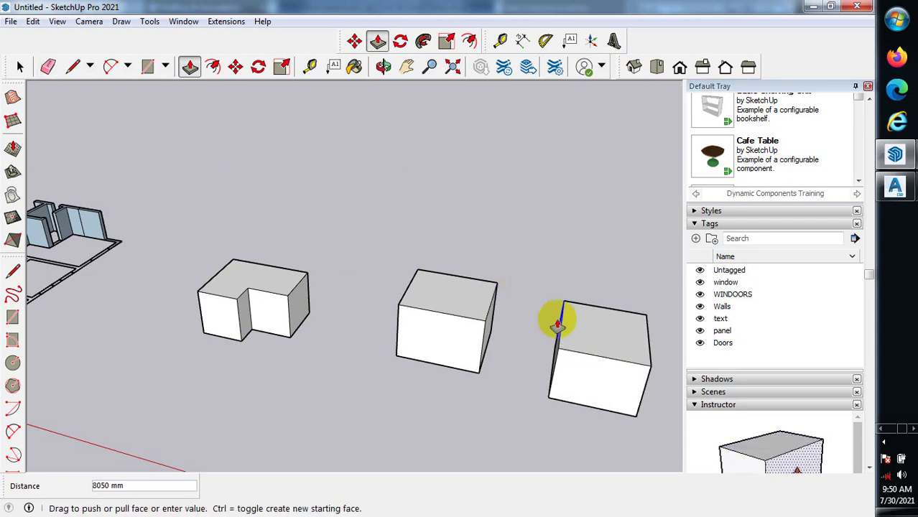
pyautogui.click(545, 318)
pyautogui.click(20, 67)
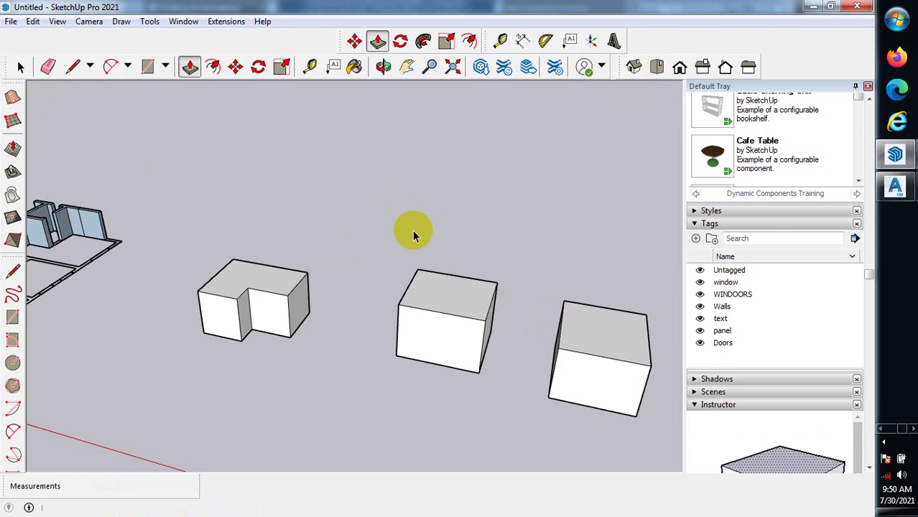
# Split the third box's front face with a vertical midpoint line and push its right half inward by about 25,910 mm.
pyautogui.press('l')
pyautogui.scroll(1, 600, 350)
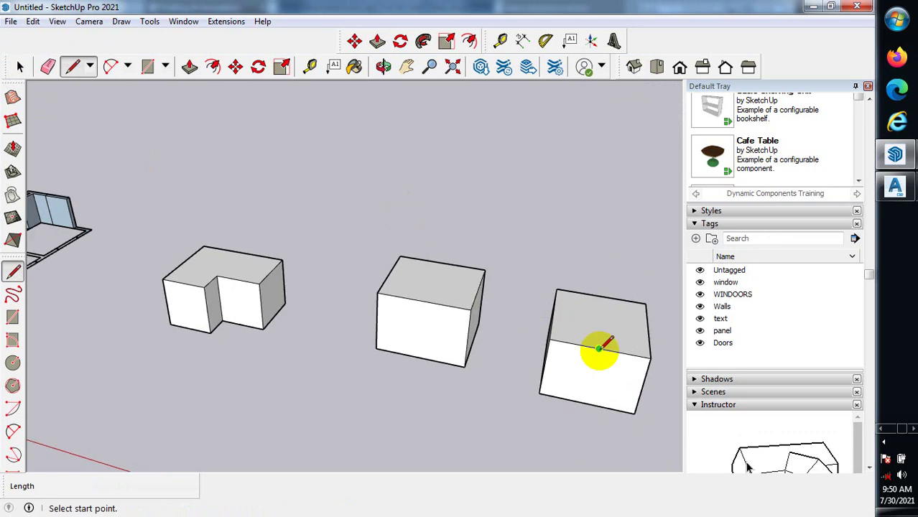
pyautogui.click(600, 350)
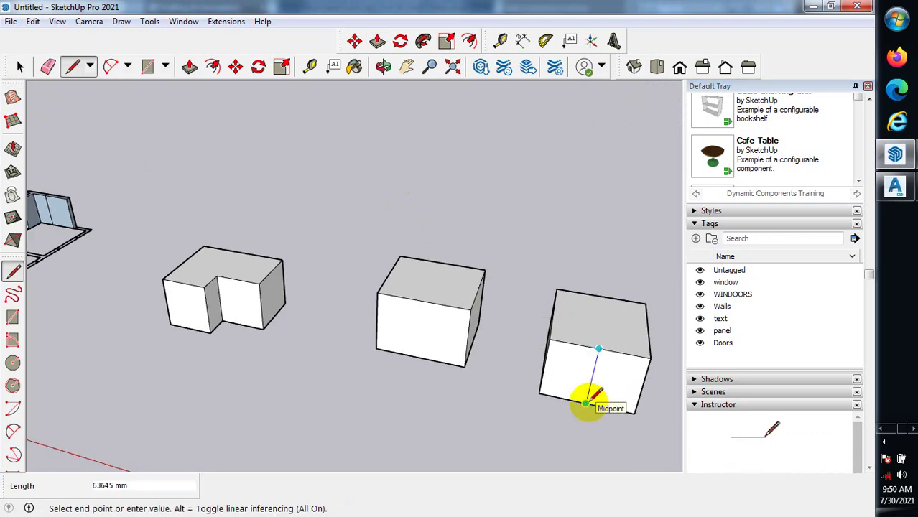
pyautogui.click(587, 404)
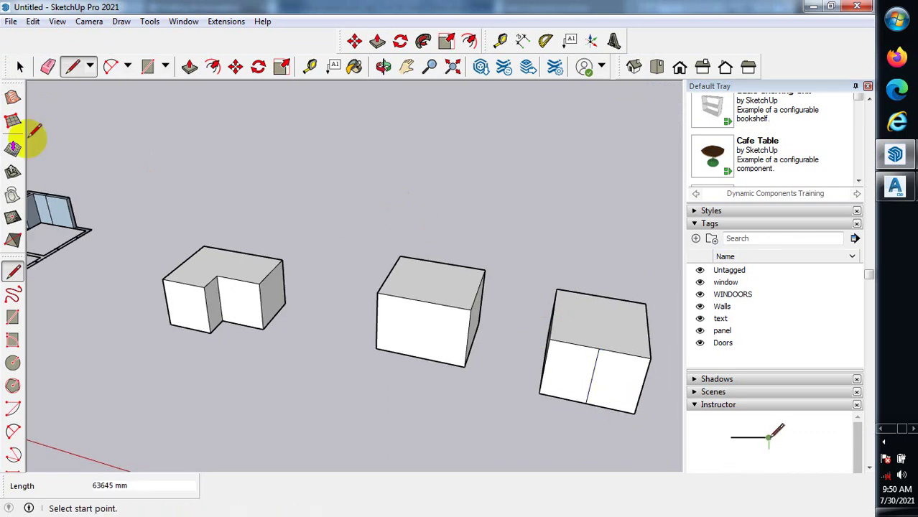
pyautogui.click(190, 67)
pyautogui.moveTo(618, 392); pyautogui.dragTo(667, 383)
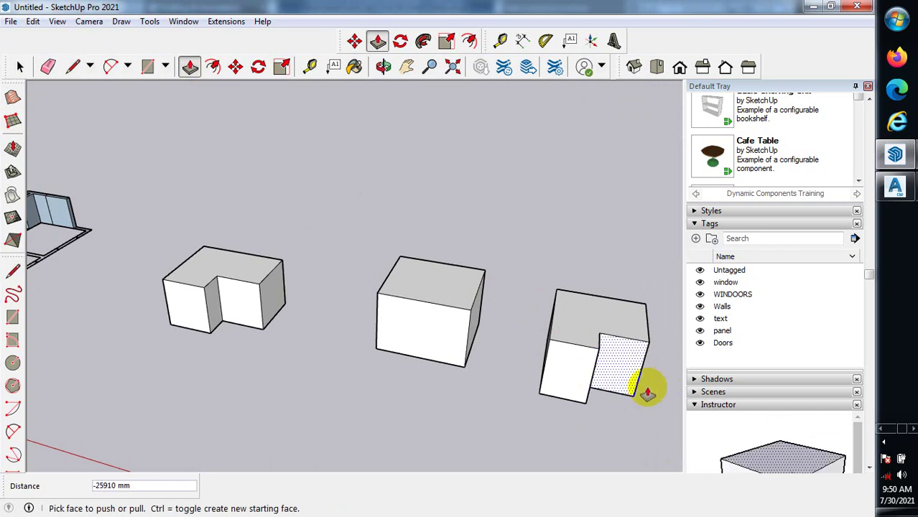
# Split the third box's outer side face with a vertical midpoint line and push the half farther from the notch inward by about 15,896 mm.
pyautogui.moveTo(643, 385); pyautogui.dragTo(479, 426, button='middle')
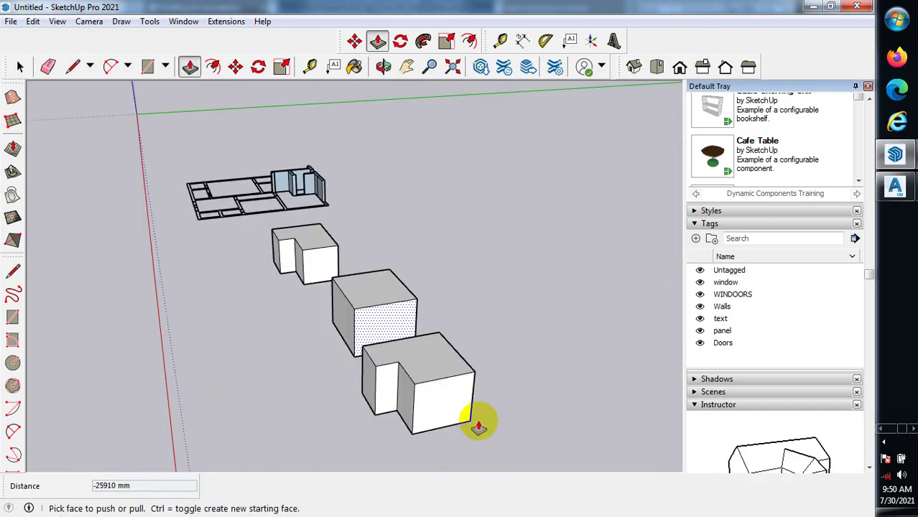
pyautogui.scroll(2, 478, 424)
pyautogui.click(73, 66)
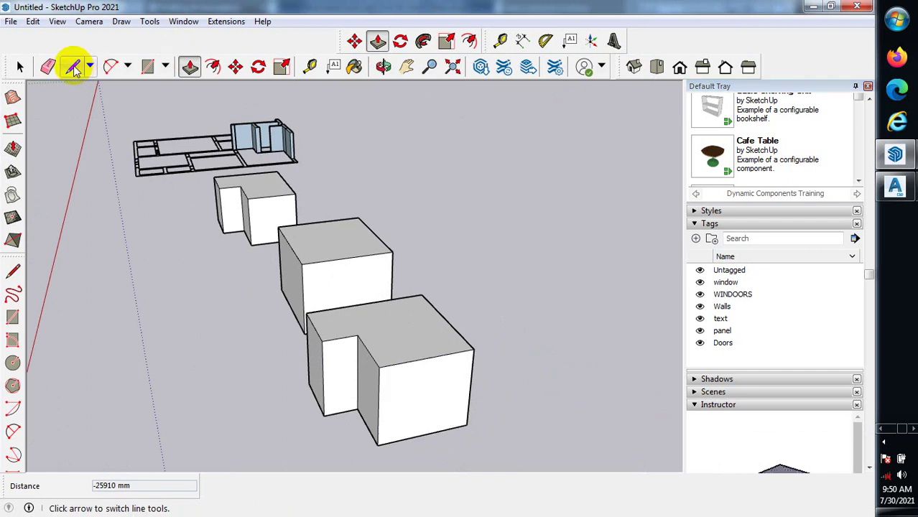
pyautogui.click(428, 358)
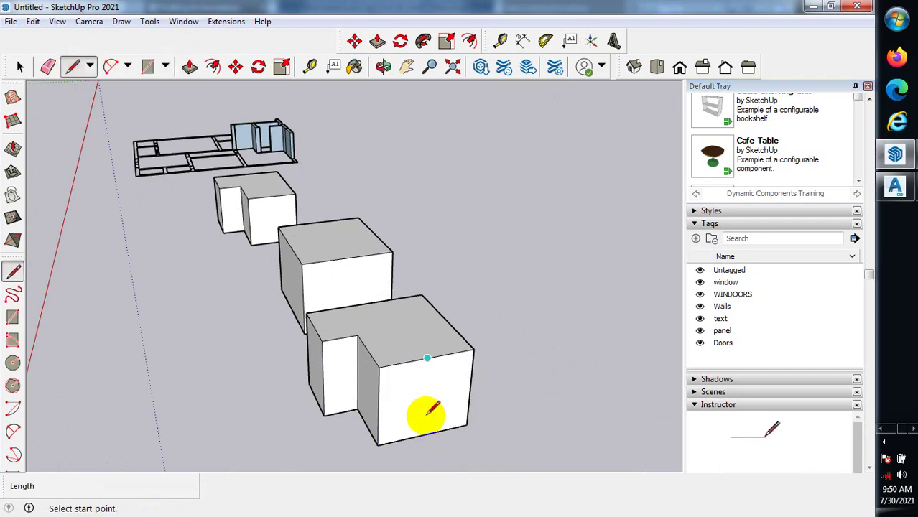
pyautogui.click(422, 435)
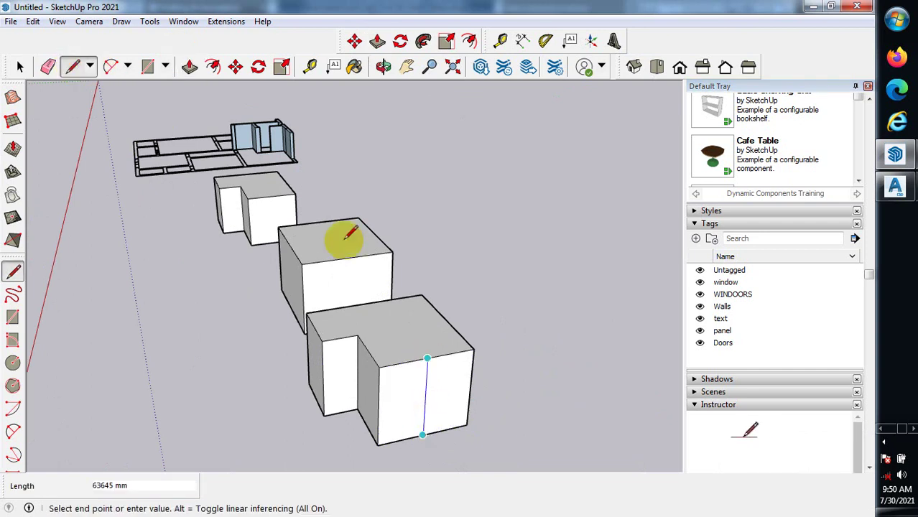
pyautogui.click(21, 66)
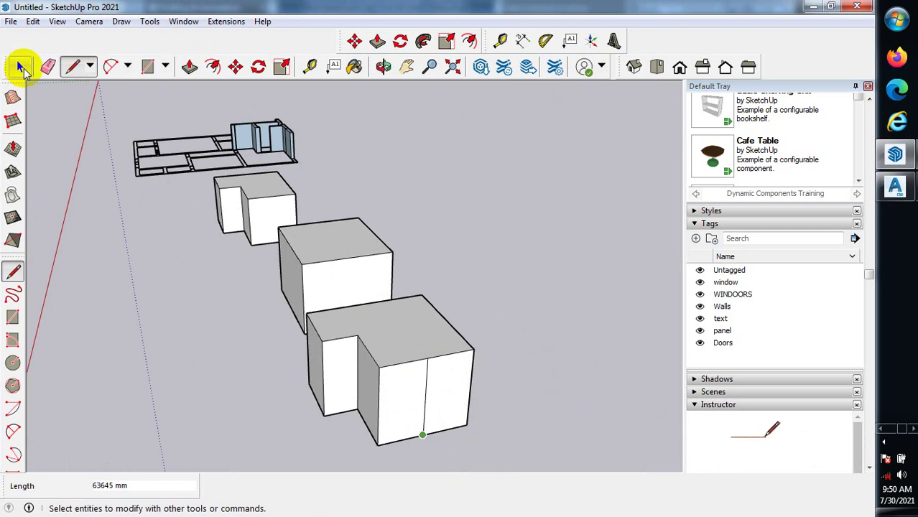
pyautogui.press('p')
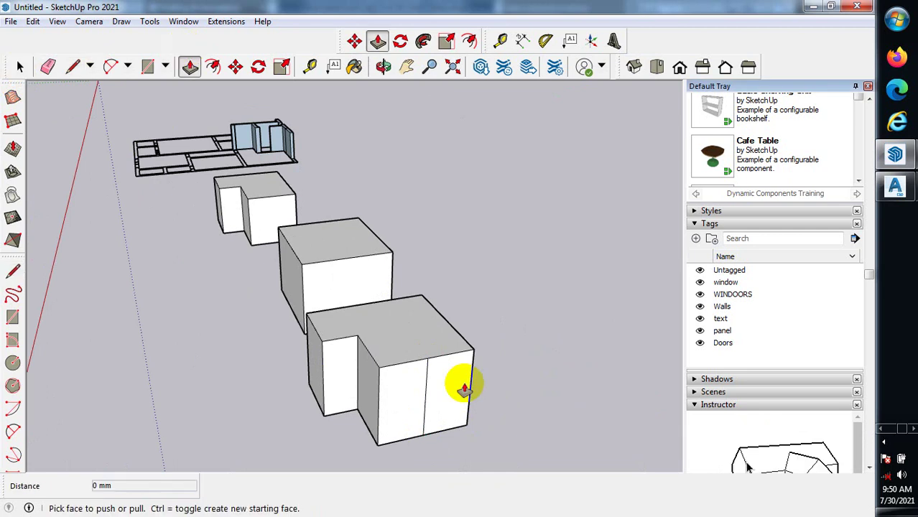
pyautogui.click(463, 388)
pyautogui.click(21, 66)
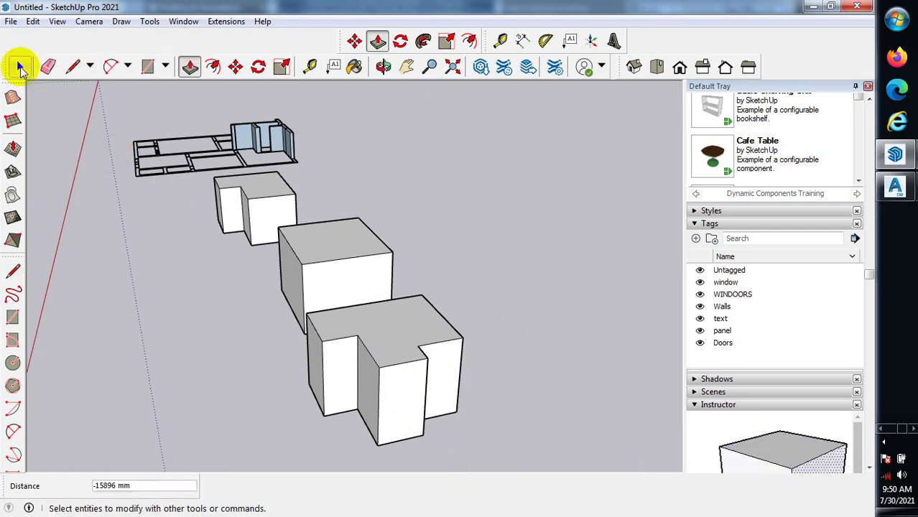
pyautogui.moveTo(251, 359)
pyautogui.mouseDown(button='middle')
pyautogui.moveTo(291, 390)
pyautogui.moveTo(496, 426)
pyautogui.moveTo(472, 258)
pyautogui.mouseUp(button='middle')
pyautogui.scroll(3, 578, 214)
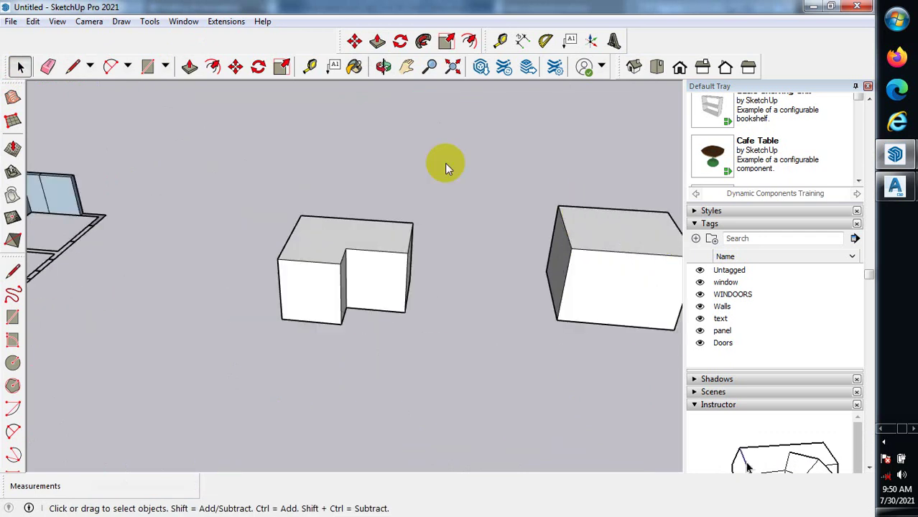
pyautogui.scroll(1, 445, 167)
pyautogui.click(224, 20)
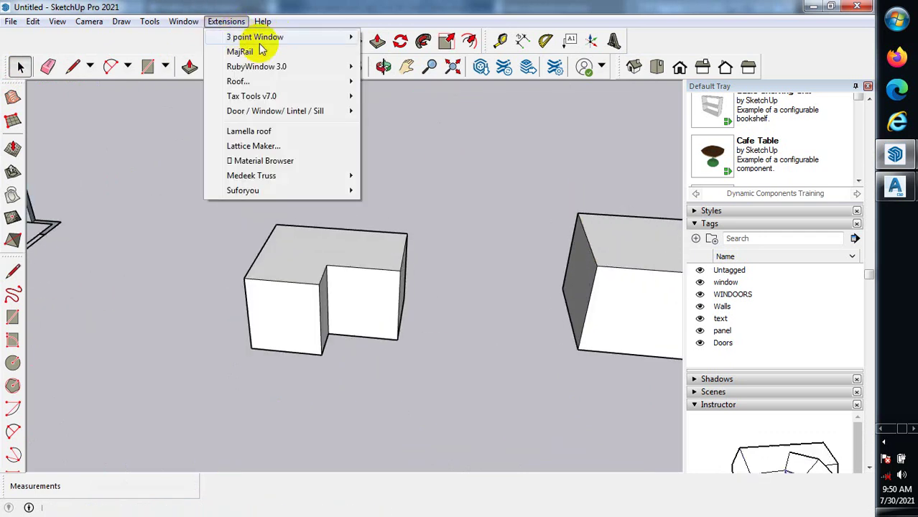
pyautogui.moveTo(293, 82)
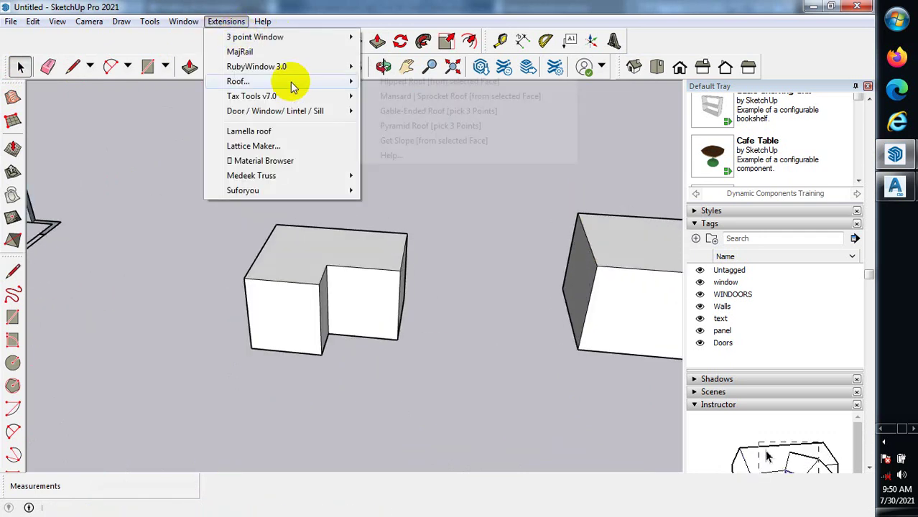
pyautogui.click(447, 270)
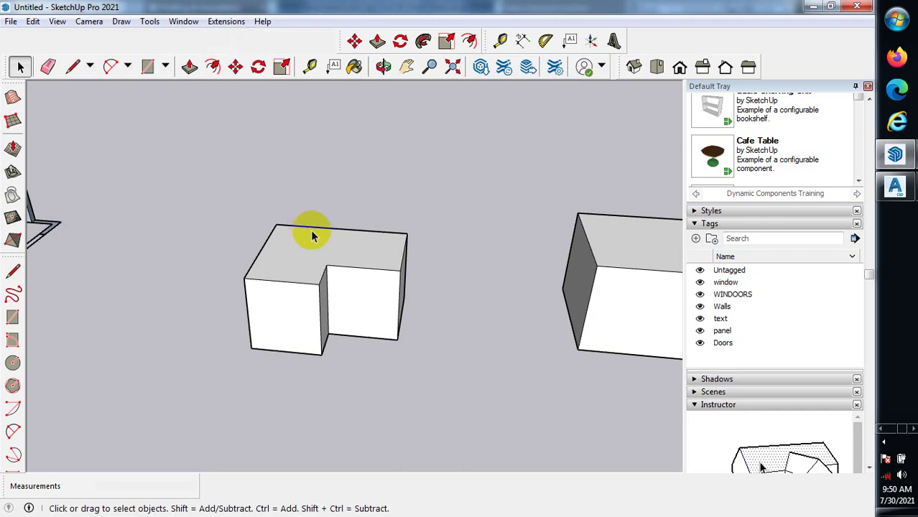
# Create a hipped roof on the L-shaped box's top face with the Roof extension, using a 45-degree slope and a 600 mm eaves soffit.
pyautogui.click(313, 232)
pyautogui.click(227, 22)
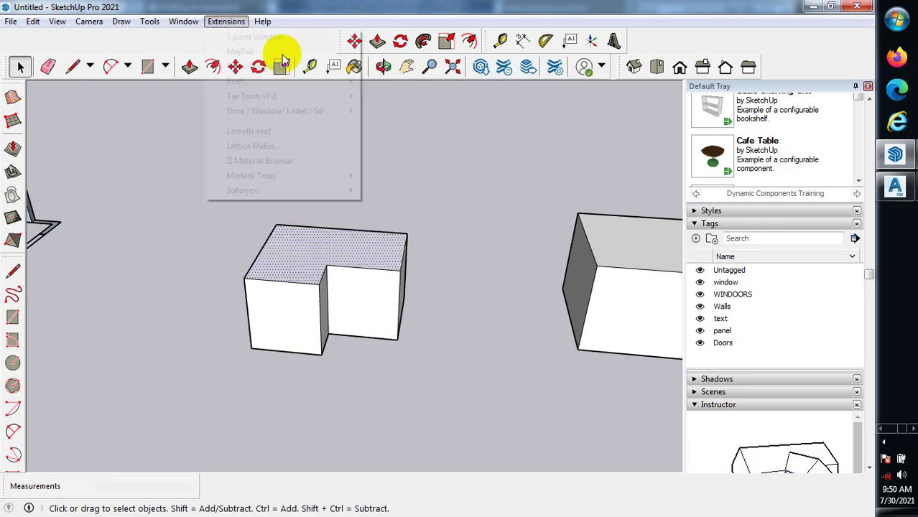
pyautogui.moveTo(344, 75)
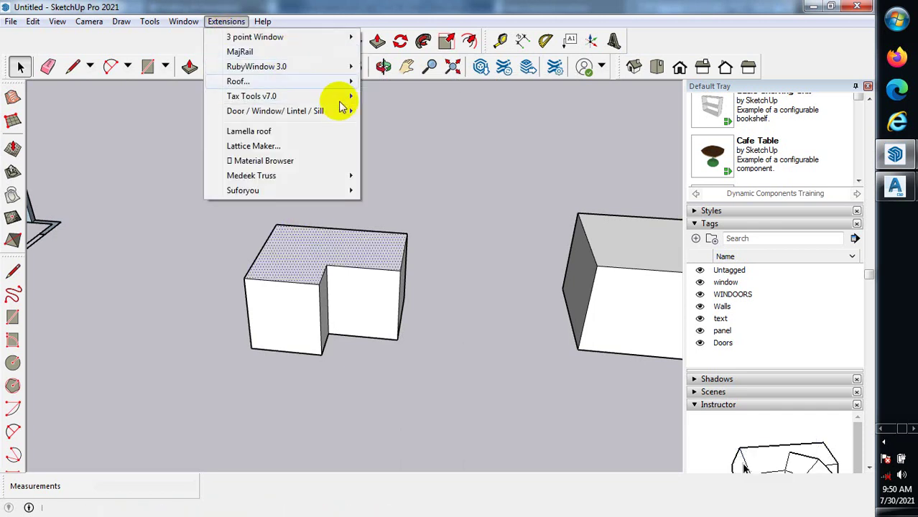
pyautogui.moveTo(309, 85)
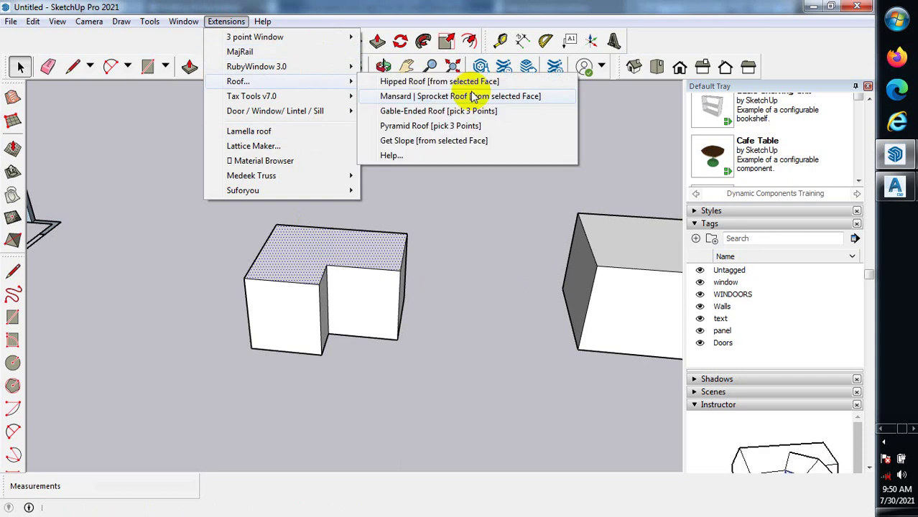
pyautogui.click(467, 81)
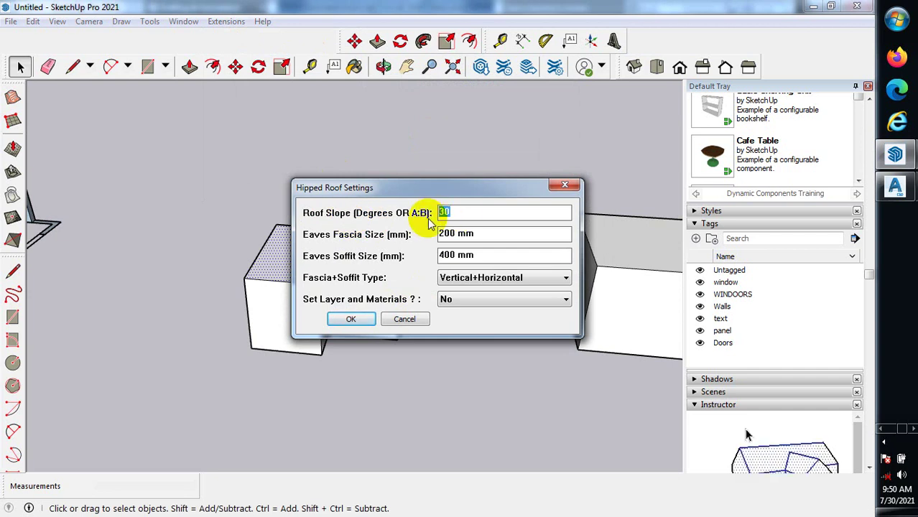
pyautogui.click(486, 214)
pyautogui.moveTo(486, 214); pyautogui.dragTo(404, 213)
pyautogui.write('4')
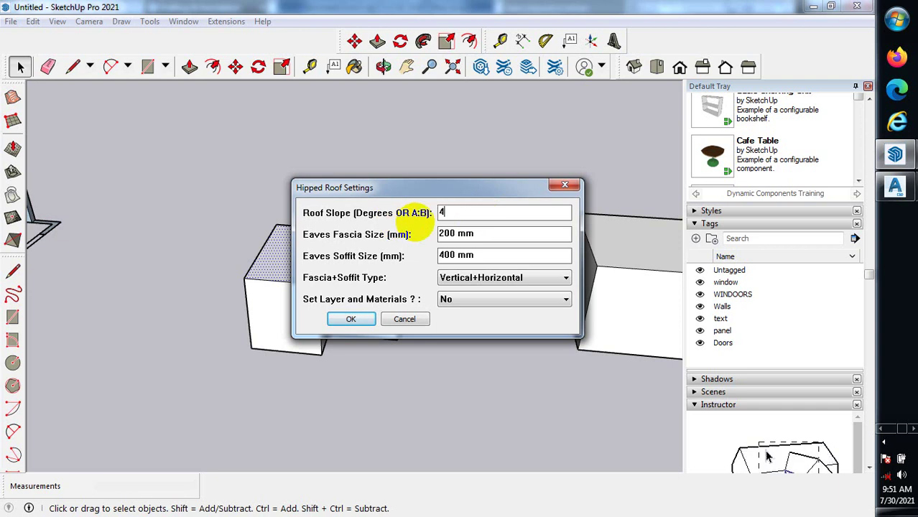
pyautogui.write('5')
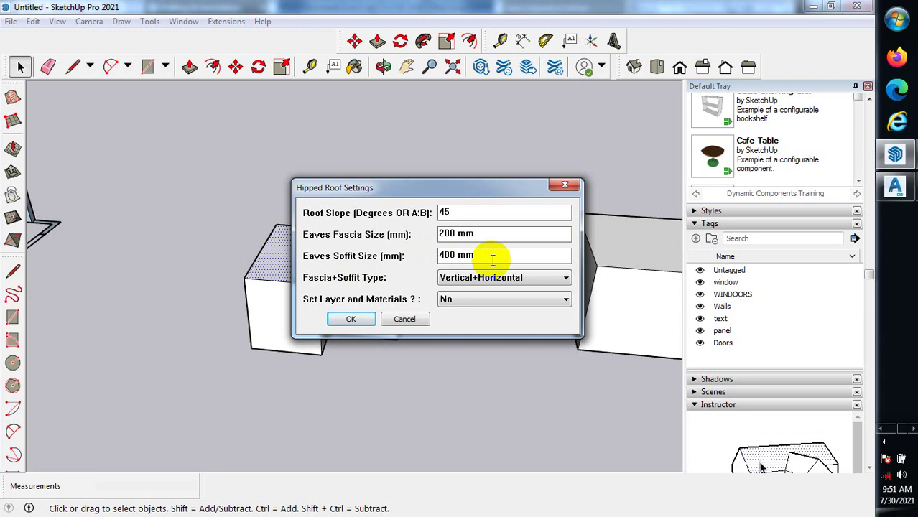
pyautogui.moveTo(484, 260); pyautogui.dragTo(399, 260)
pyautogui.write('600')
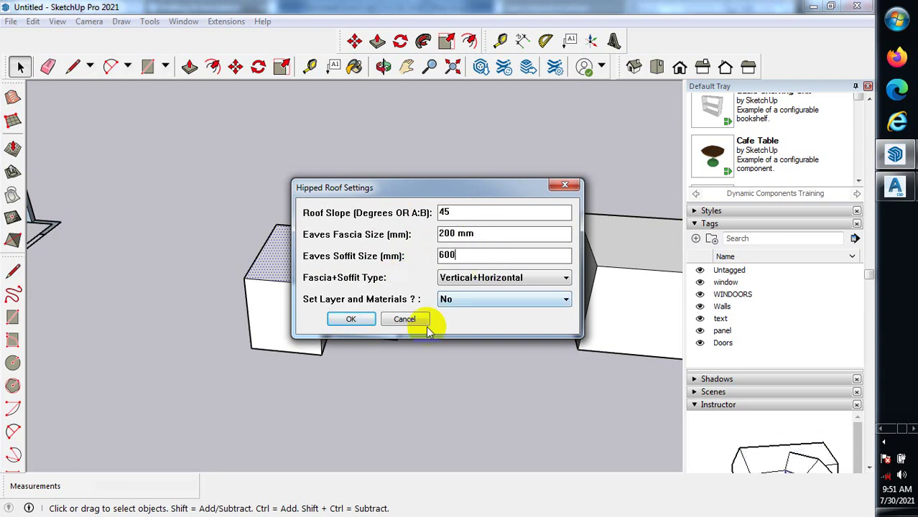
pyautogui.click(351, 319)
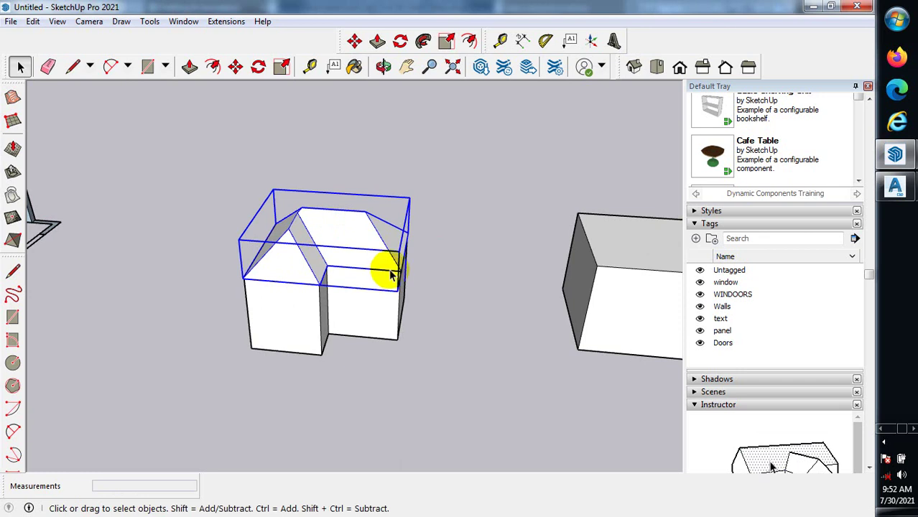
# Examine the hipped roof and its eaves on the L-shaped box up close and from several sides.
pyautogui.scroll(3, 359, 266)
pyautogui.moveTo(269, 269); pyautogui.dragTo(404, 317, button='middle')
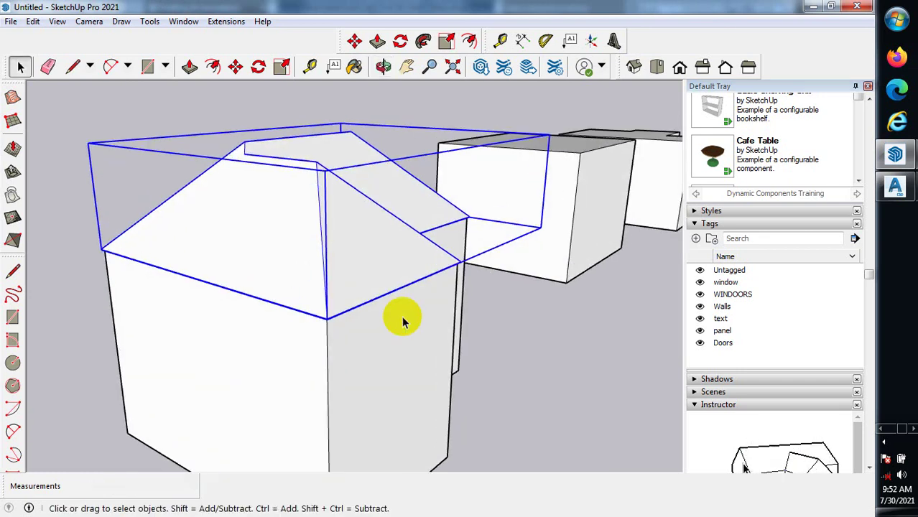
pyautogui.scroll(4, 475, 266)
pyautogui.scroll(3, 471, 263)
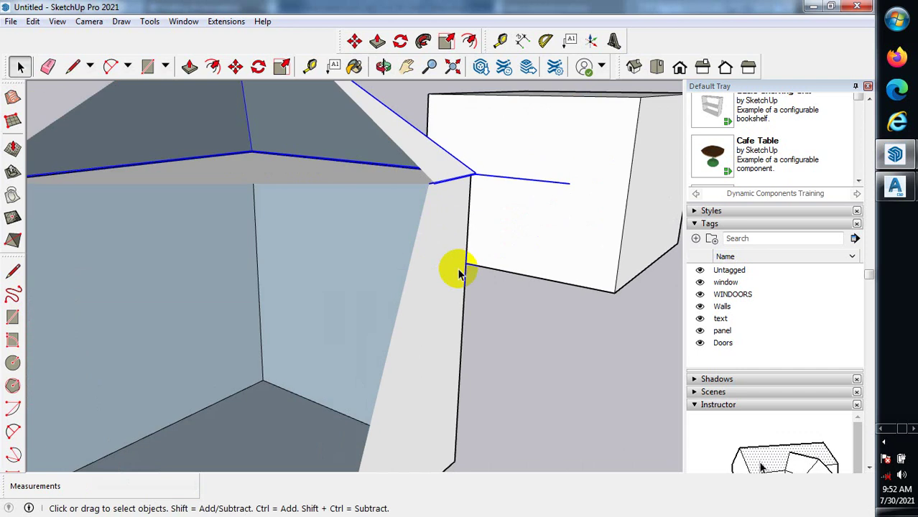
pyautogui.moveTo(460, 273); pyautogui.dragTo(70, 140, button='middle')
pyautogui.scroll(2, 161, 156)
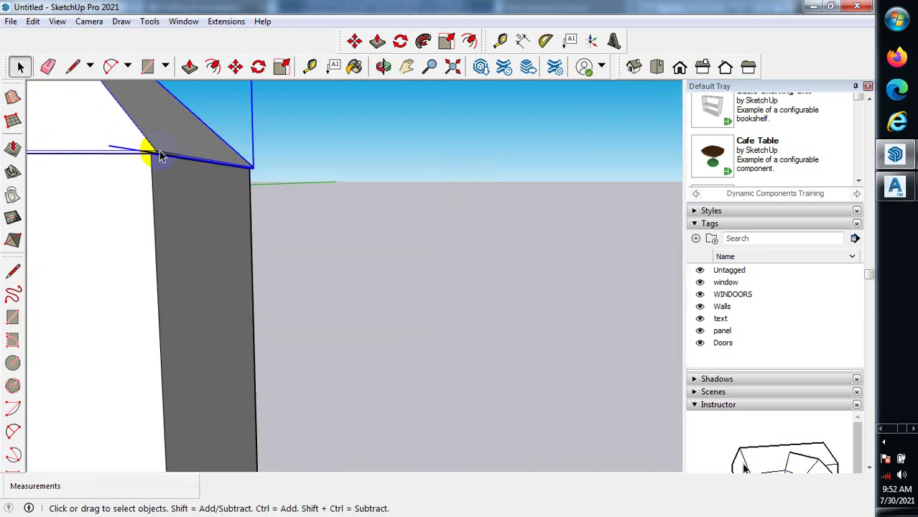
pyautogui.moveTo(161, 157); pyautogui.dragTo(305, 167, button='middle')
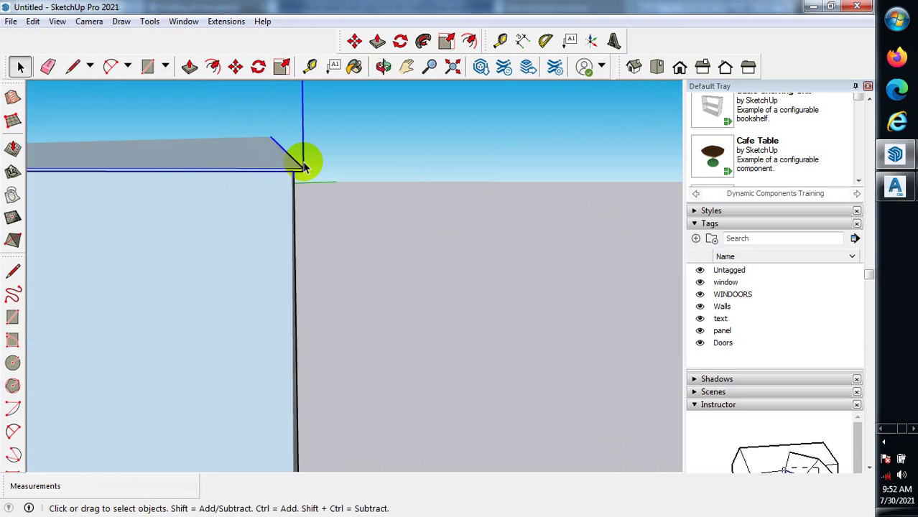
pyautogui.scroll(-5, 308, 175)
pyautogui.scroll(3, 311, 179)
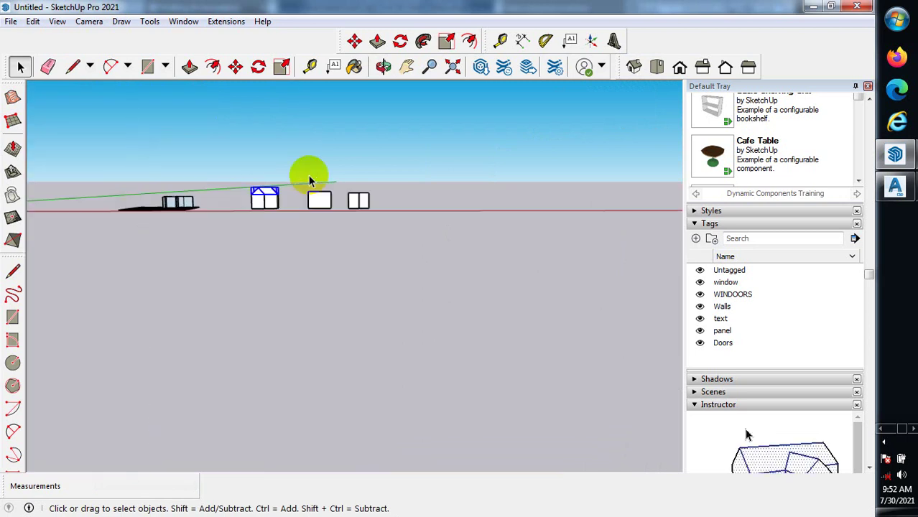
pyautogui.moveTo(267, 170); pyautogui.dragTo(164, 259, button='middle')
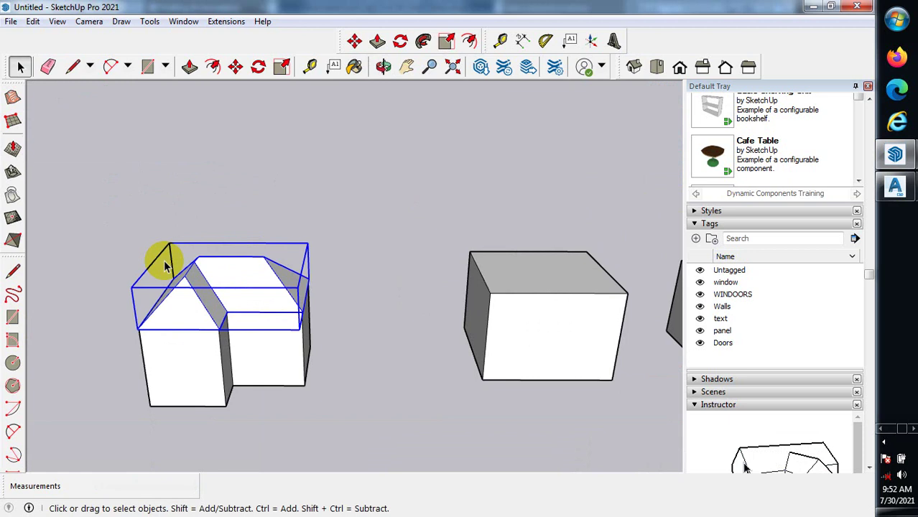
# Delete the hipped roof from the L-shaped box.
pyautogui.scroll(2, 164, 260)
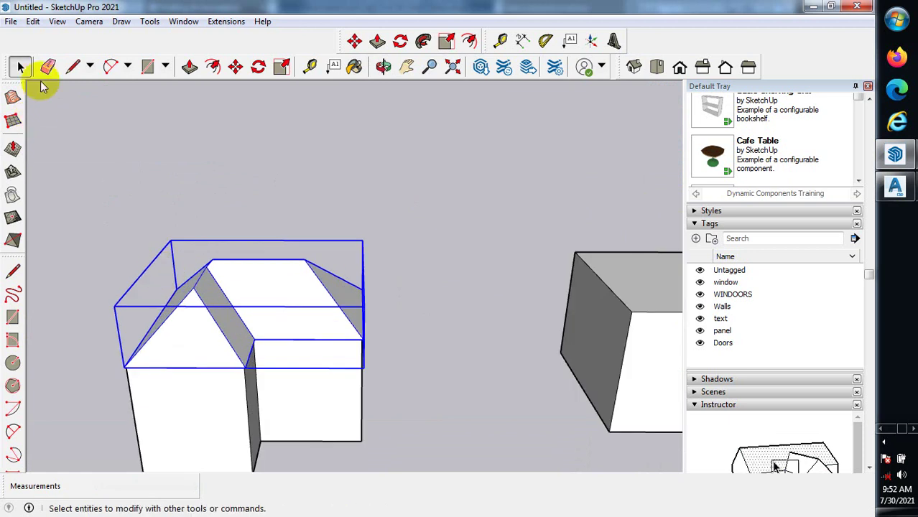
pyautogui.click(21, 68)
pyautogui.click(398, 318)
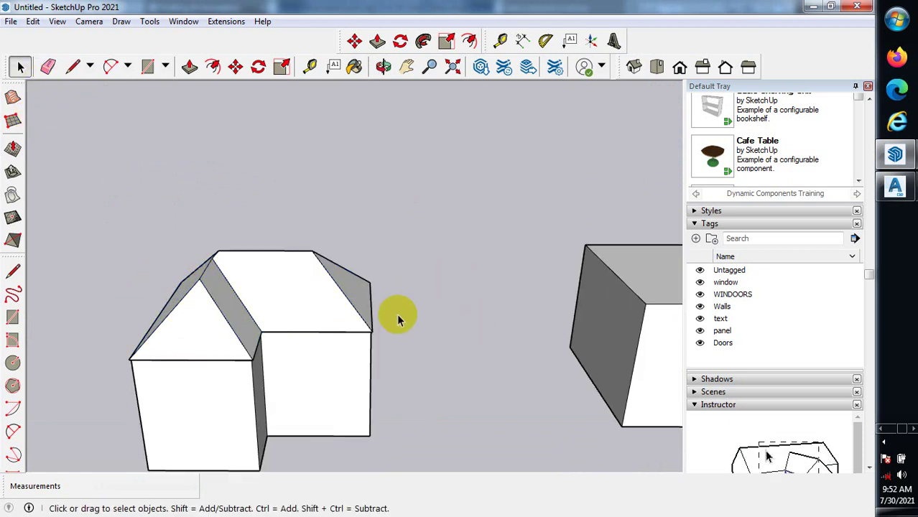
pyautogui.scroll(-3, 366, 309)
pyautogui.scroll(2, 354, 308)
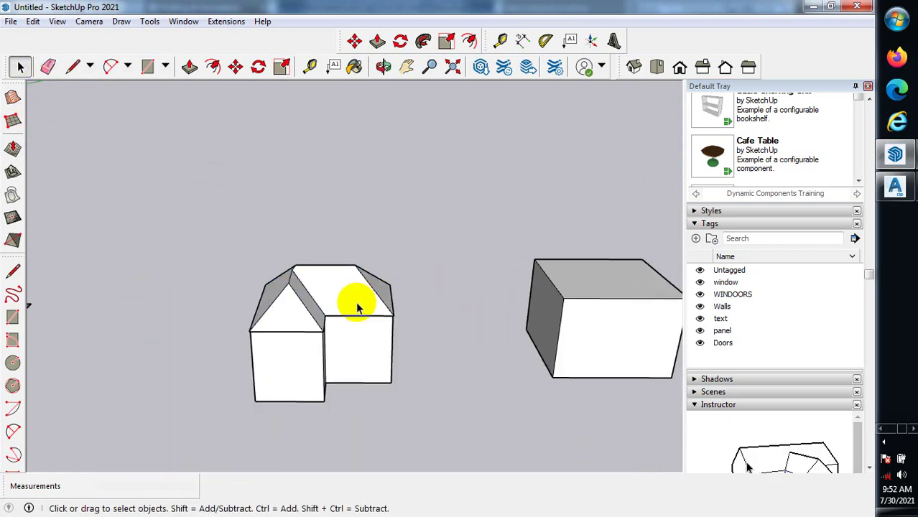
pyautogui.click(381, 301)
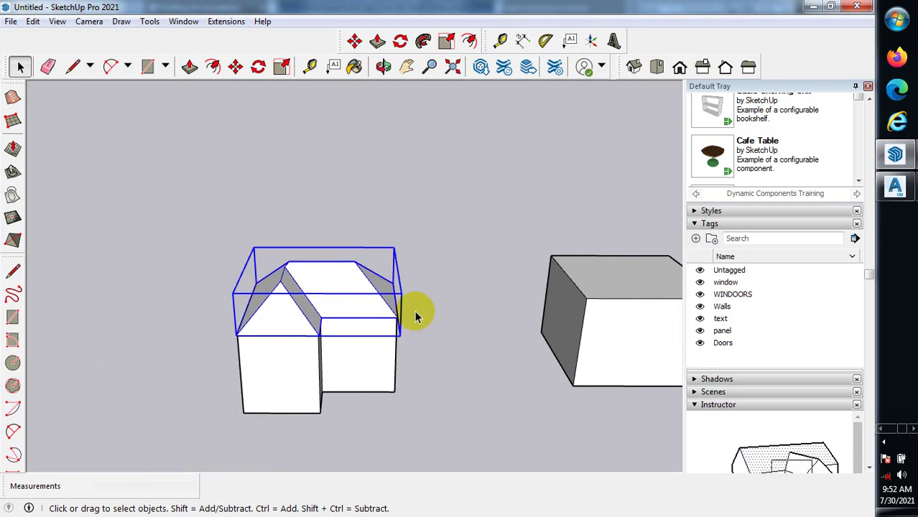
pyautogui.press('Delete')
# Create a gable-ended roof on the middle box with front and back gables, 30-degree slope, 200 mm fascia, 600 mm soffit and 400 mm gable sizes.
pyautogui.moveTo(169, 322); pyautogui.dragTo(559, 347, button='middle')
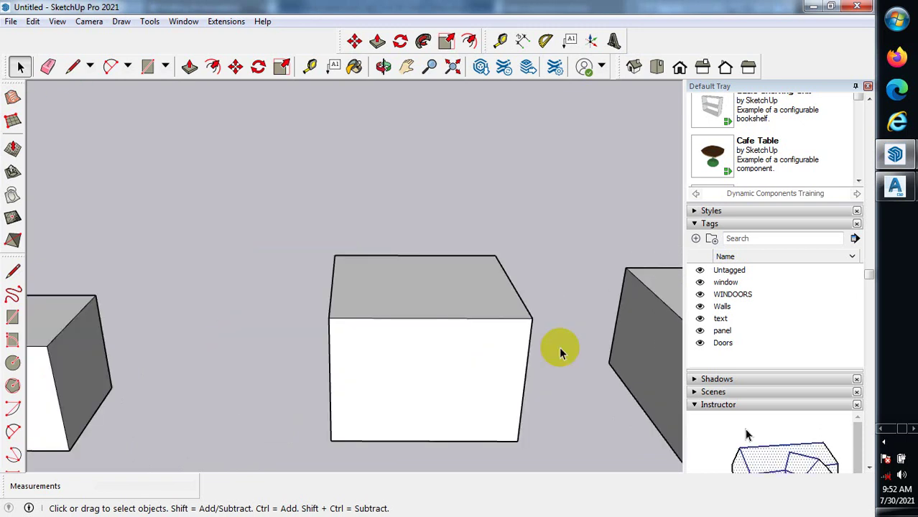
pyautogui.click(430, 286)
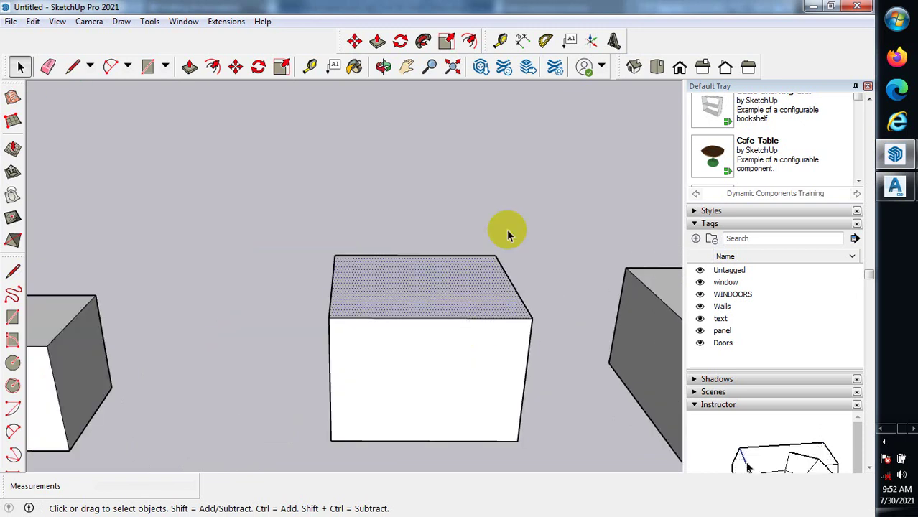
pyautogui.click(507, 229)
pyautogui.click(226, 21)
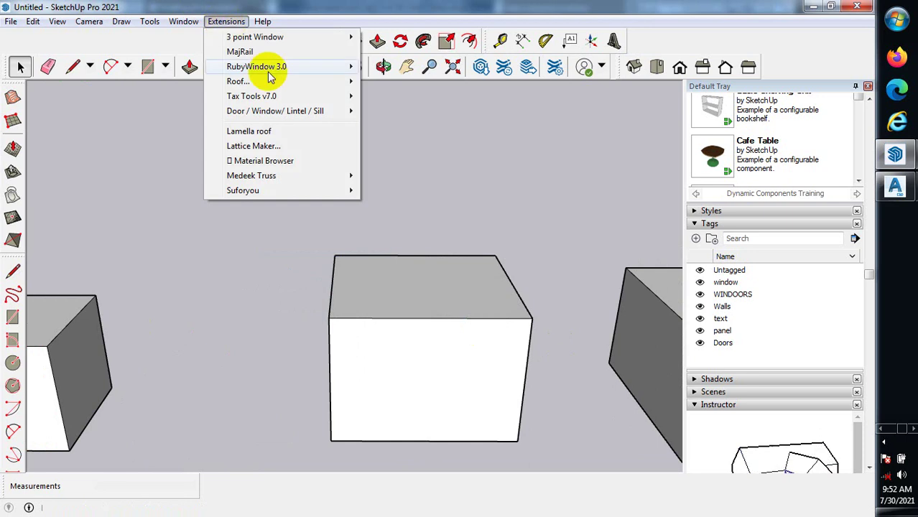
pyautogui.moveTo(345, 84)
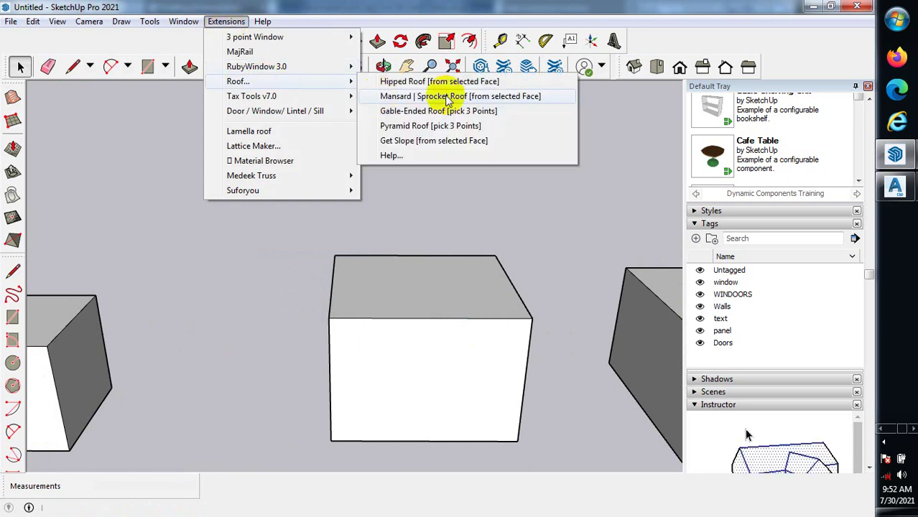
pyautogui.click(457, 113)
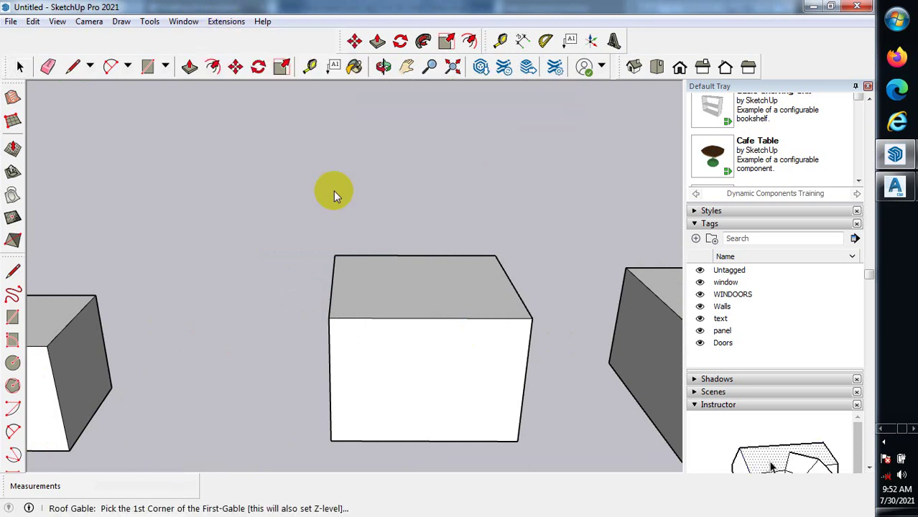
pyautogui.click(335, 257)
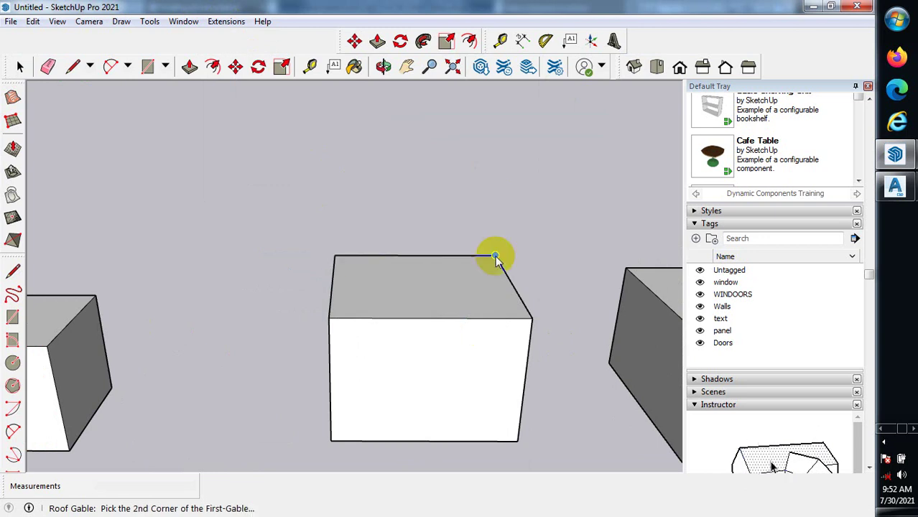
pyautogui.click(532, 318)
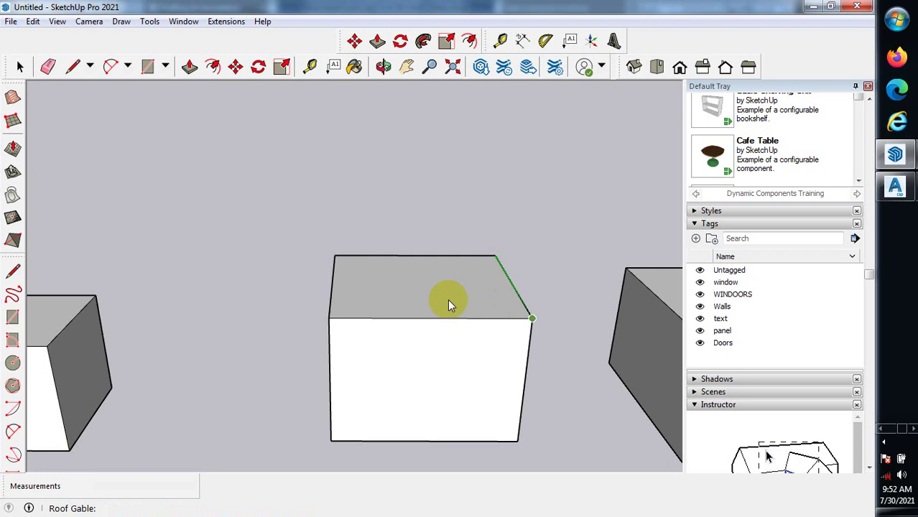
pyautogui.click(447, 299)
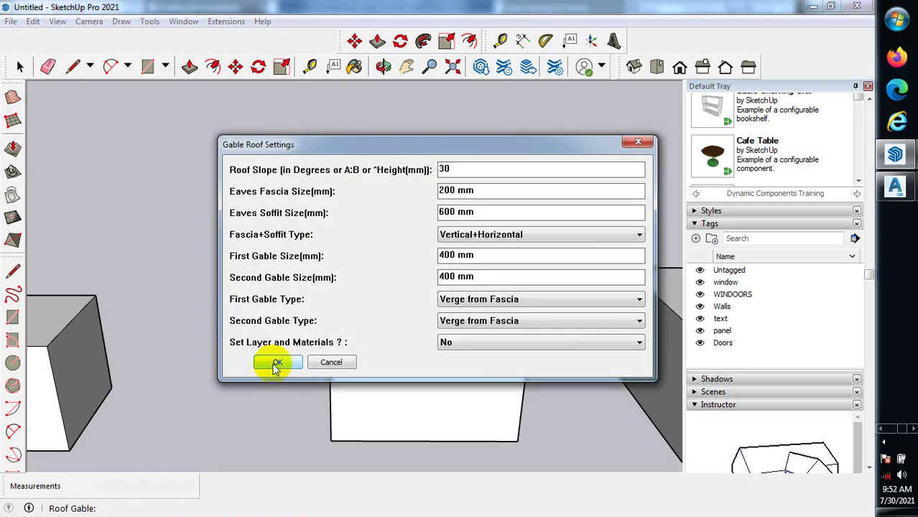
pyautogui.click(277, 363)
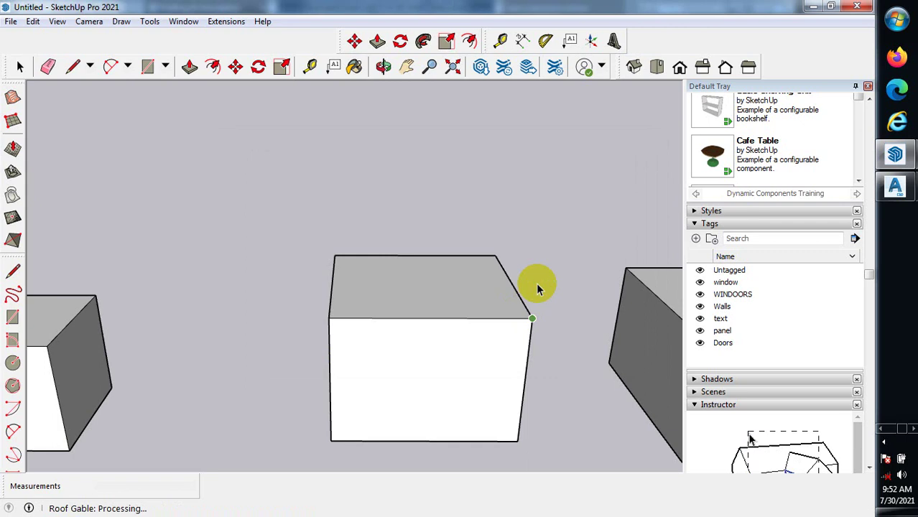
pyautogui.scroll(-4, 211, 342)
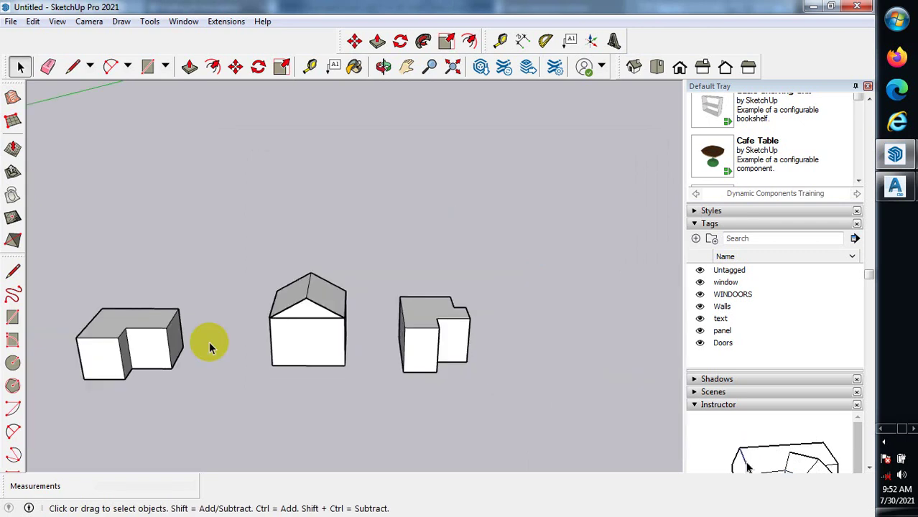
pyautogui.scroll(2, 209, 341)
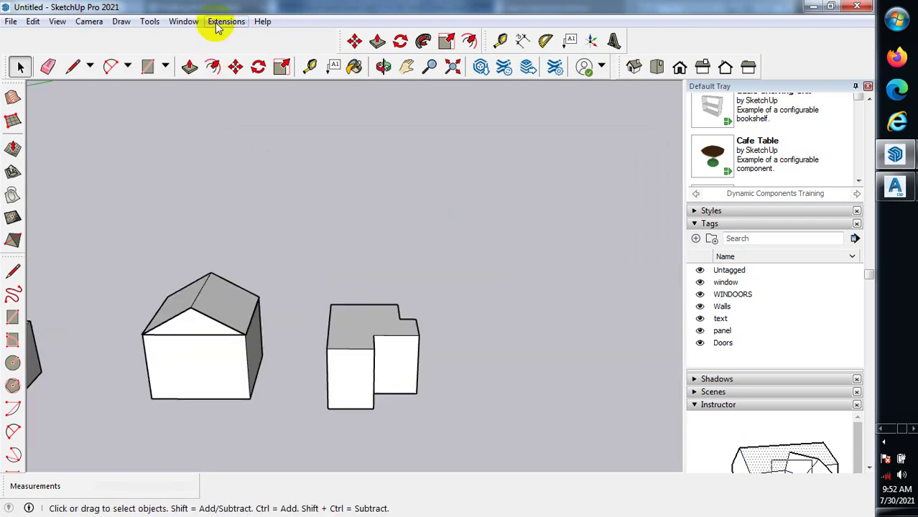
pyautogui.click(218, 26)
pyautogui.moveTo(314, 117)
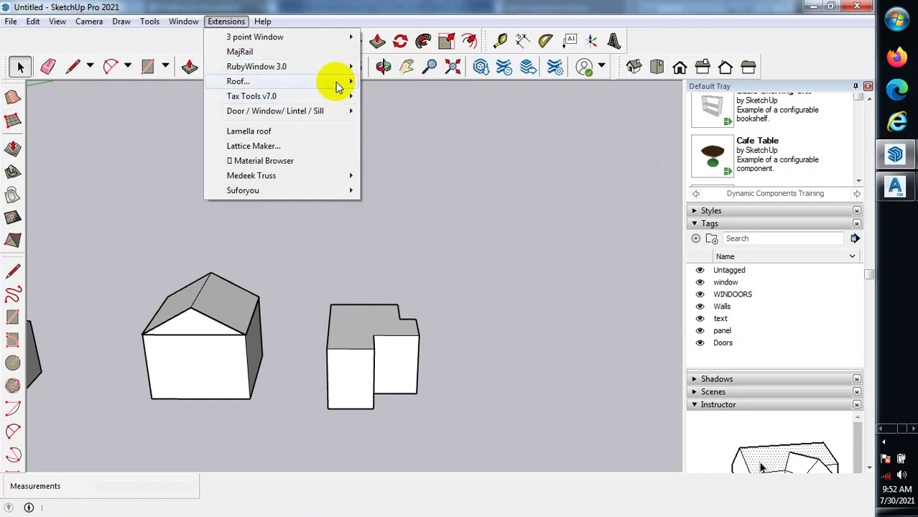
pyautogui.moveTo(338, 82)
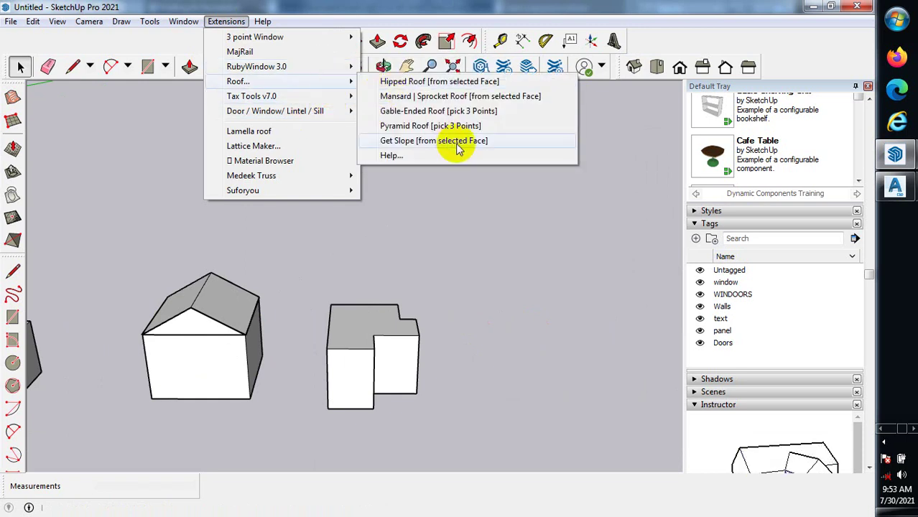
pyautogui.click(457, 222)
# Examine the floor plan with its raised walls and the three sample boxes from several distances and angles.
pyautogui.scroll(-3, 426, 330)
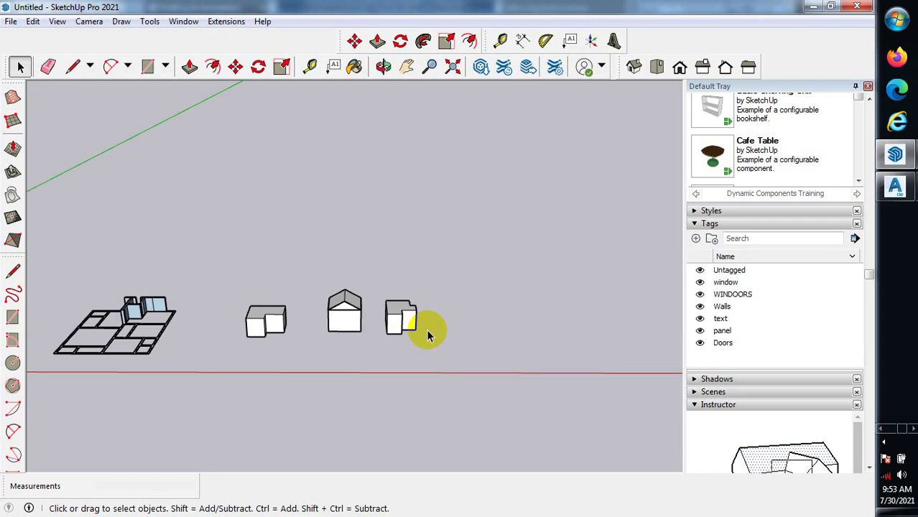
pyautogui.scroll(3, 259, 316)
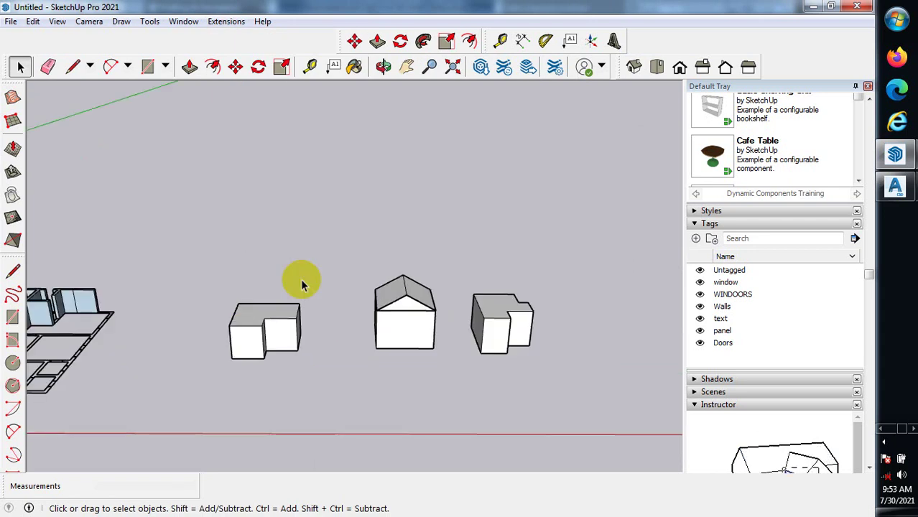
pyautogui.scroll(-2, 301, 278)
pyautogui.scroll(5, 52, 347)
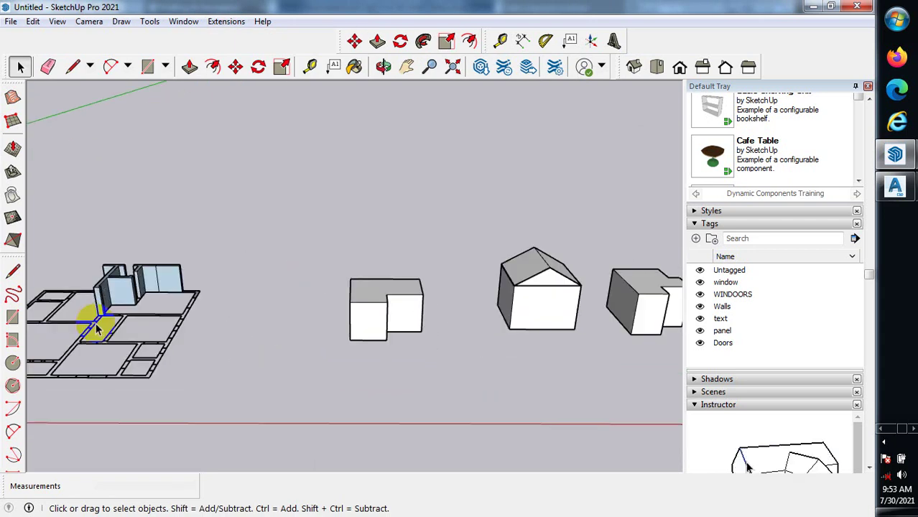
pyautogui.scroll(-2, 85, 327)
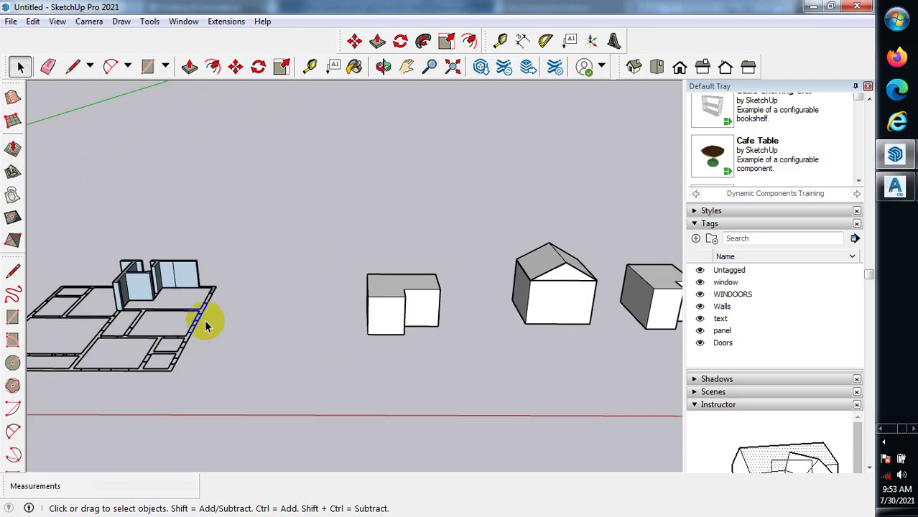
pyautogui.moveTo(205, 317); pyautogui.dragTo(328, 380, button='middle')
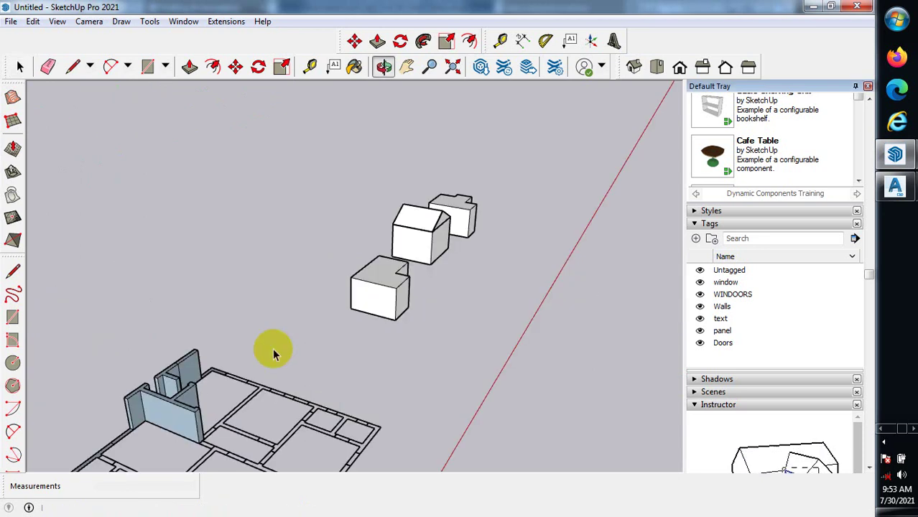
pyautogui.scroll(-2, 275, 353)
pyautogui.scroll(3, 251, 406)
pyautogui.click(351, 307)
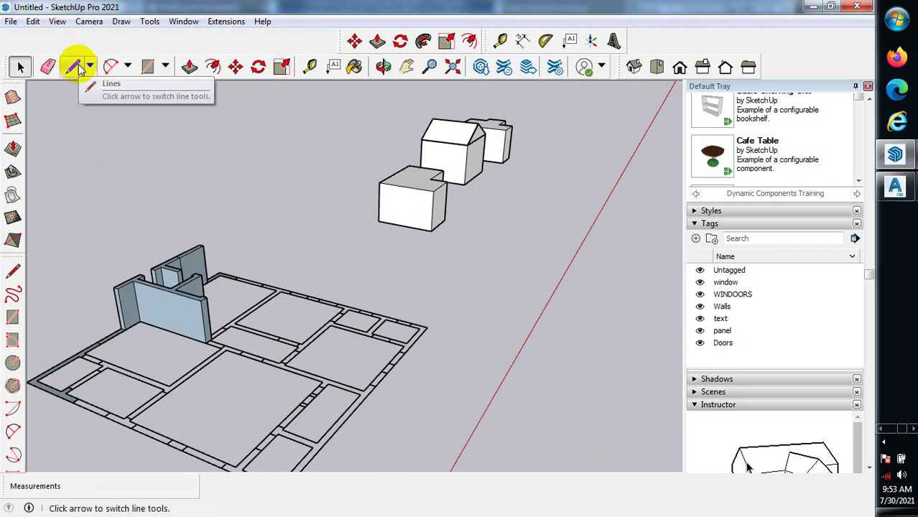
pyautogui.click(126, 67)
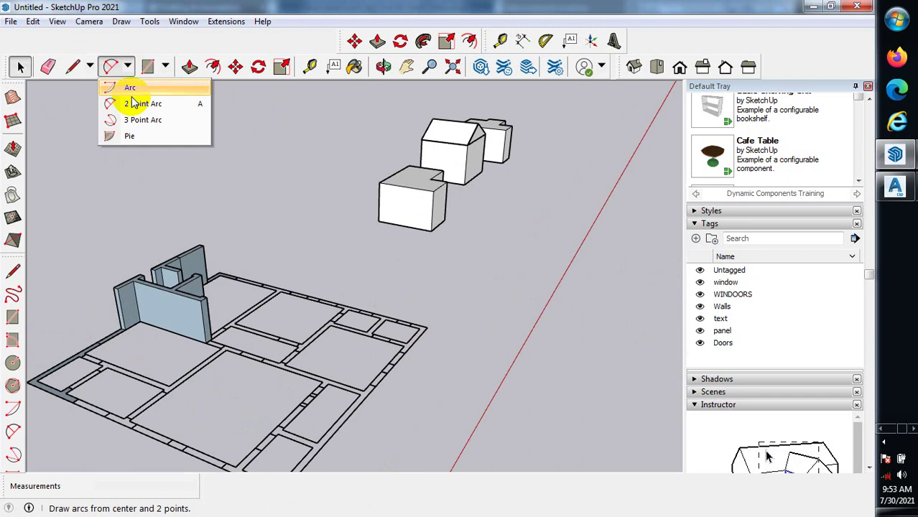
pyautogui.click(91, 68)
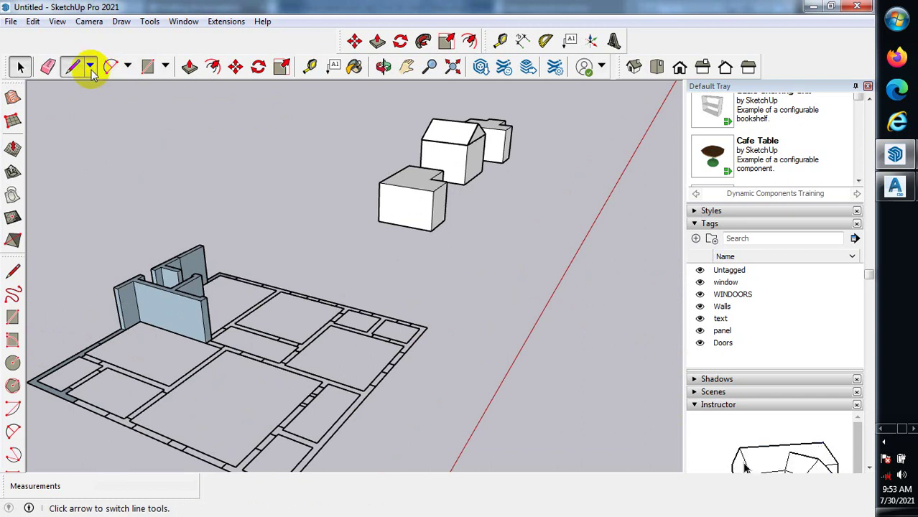
pyautogui.click(91, 70)
pyautogui.click(165, 67)
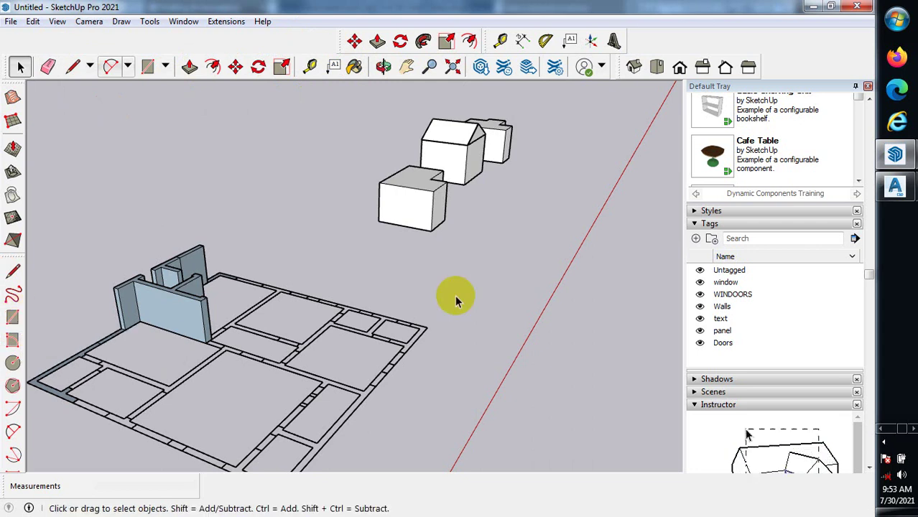
pyautogui.press('s')
pyautogui.press('space')
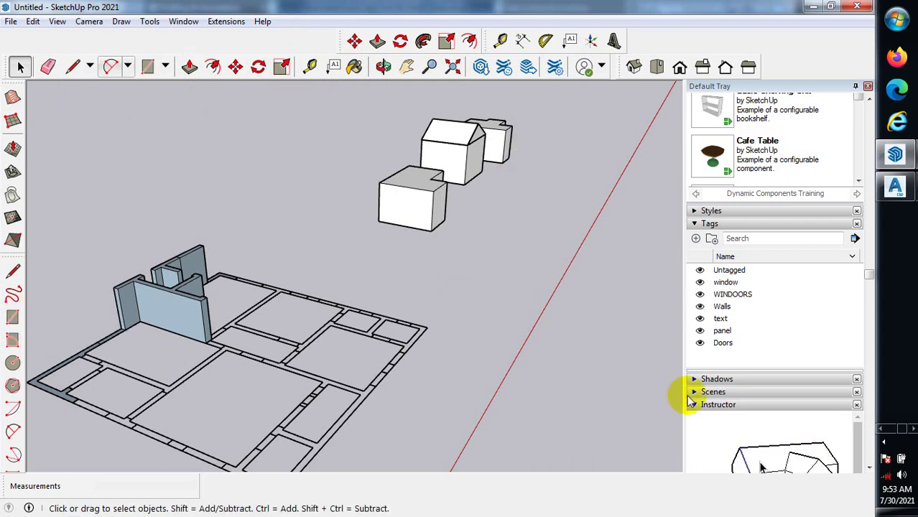